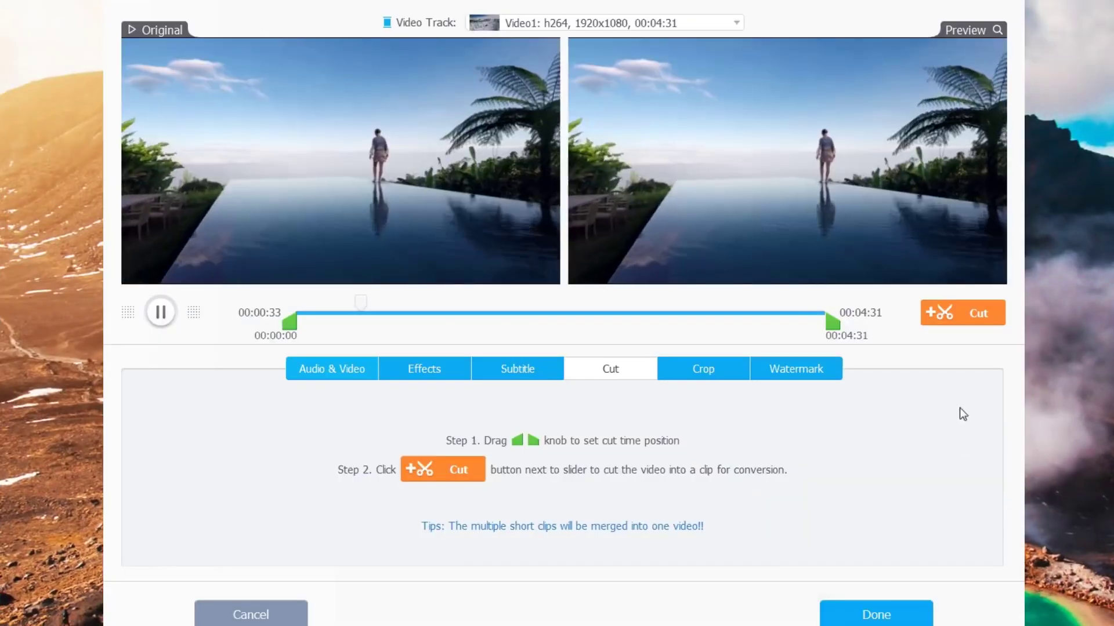
Cut two clips from the footage, start a screen recording, and crop the snorkel clip to 1430x860
left_click(969, 314)
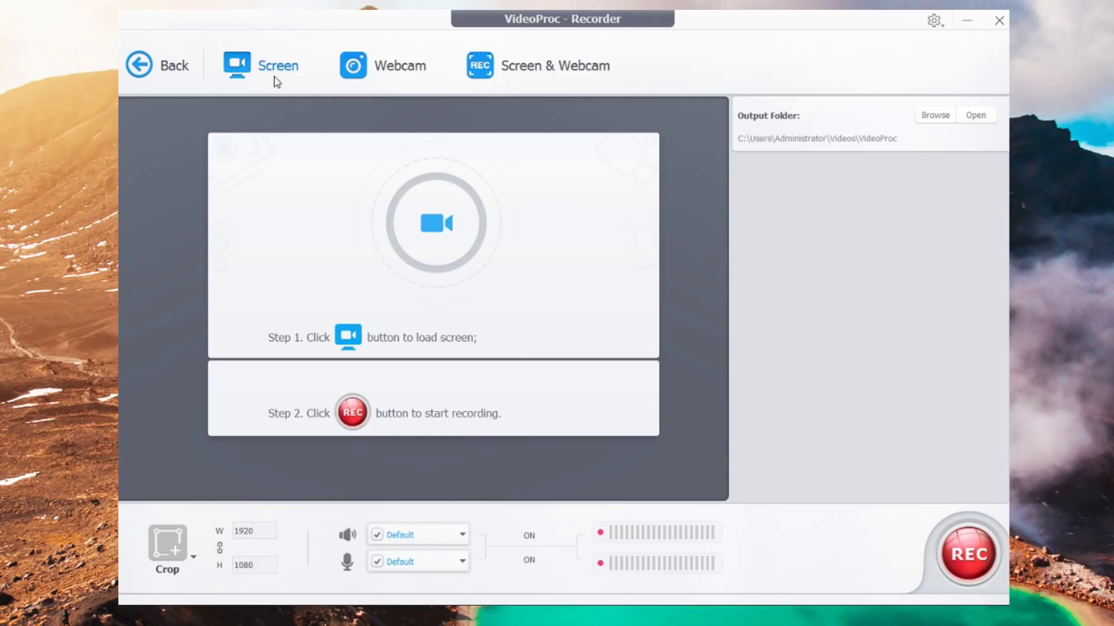
left_click(275, 81)
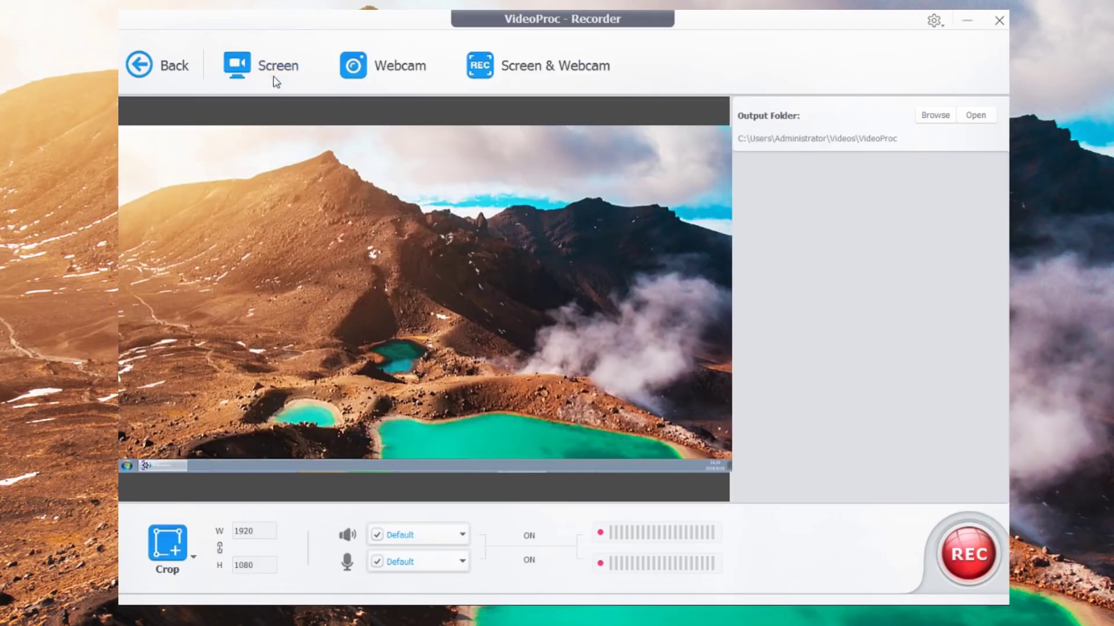
left_click(956, 573)
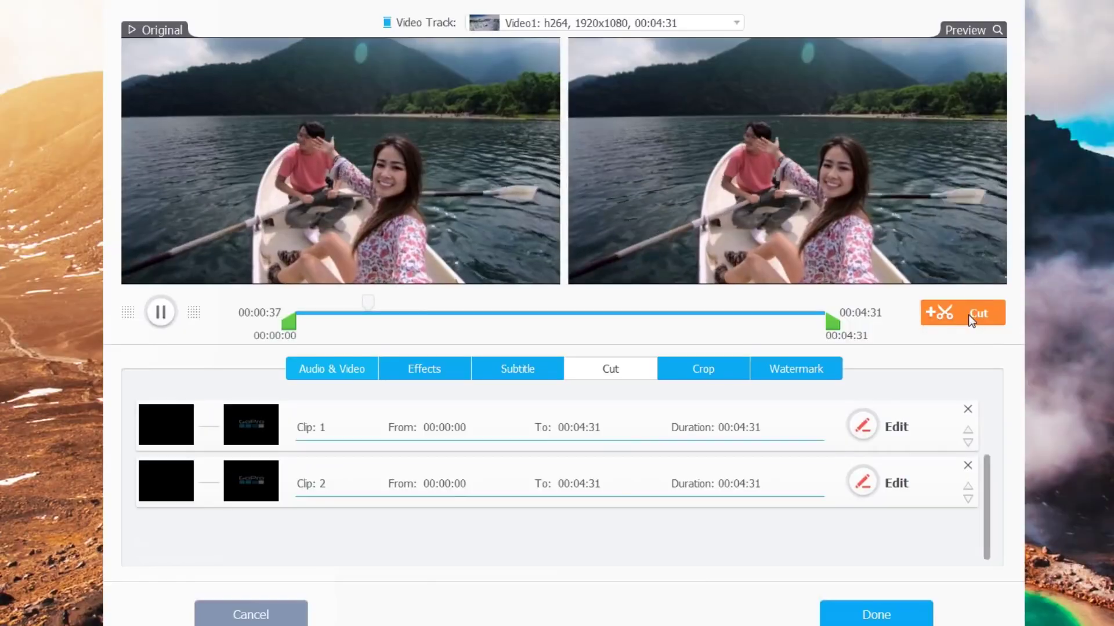
left_click(969, 315)
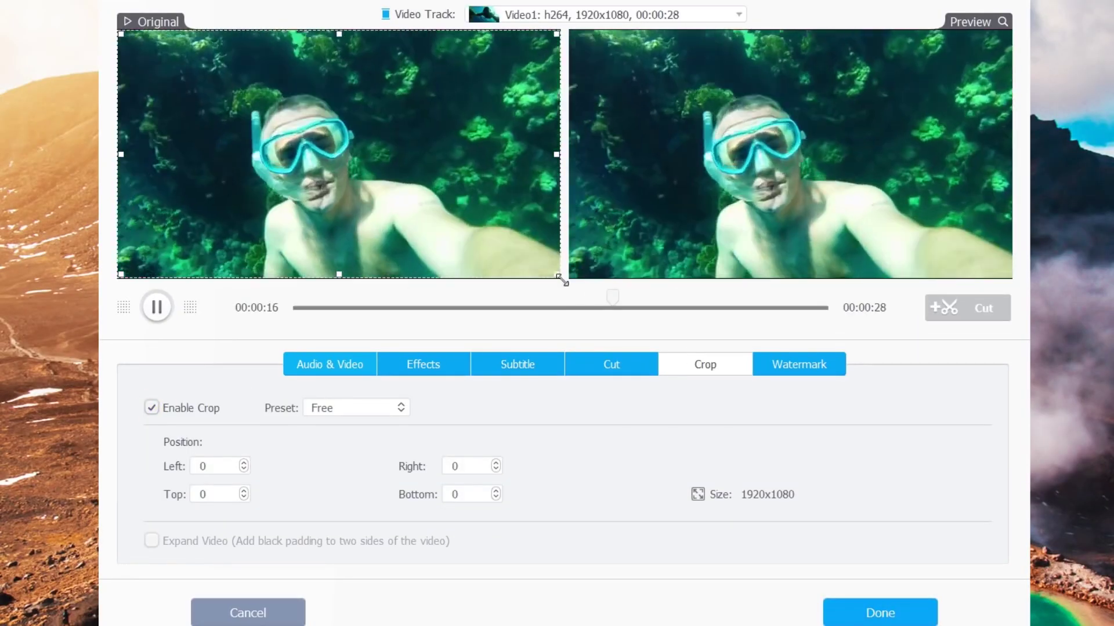
left_click_drag(561, 280, 526, 241)
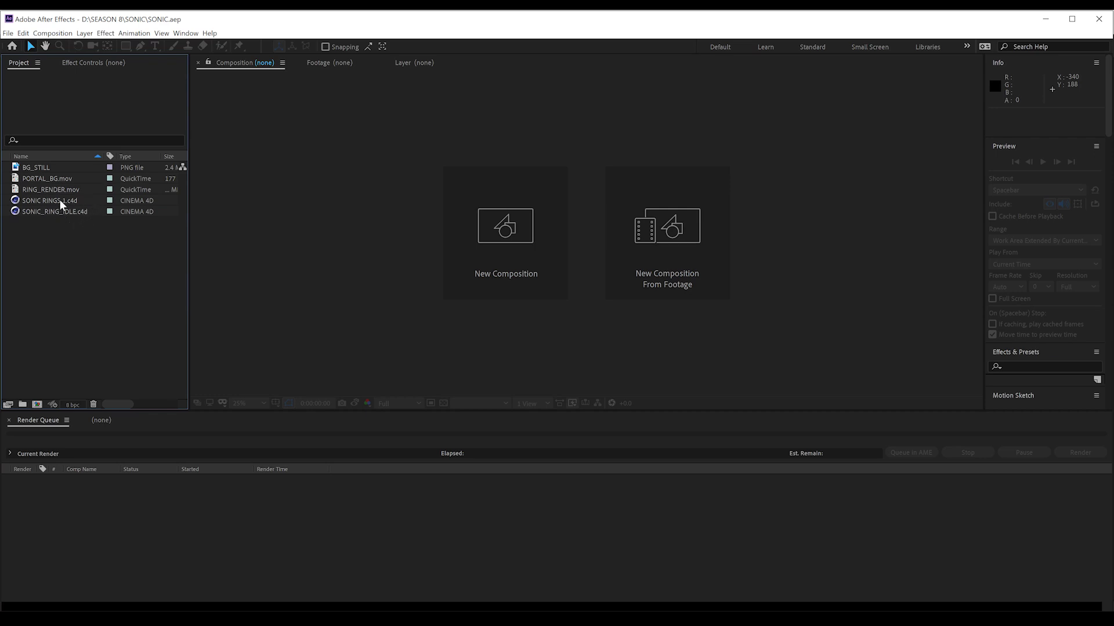
Select the SONIC RINGS 1.c4d footage and choose Edit Original to open it in Cinema 4D
left_click(60, 201)
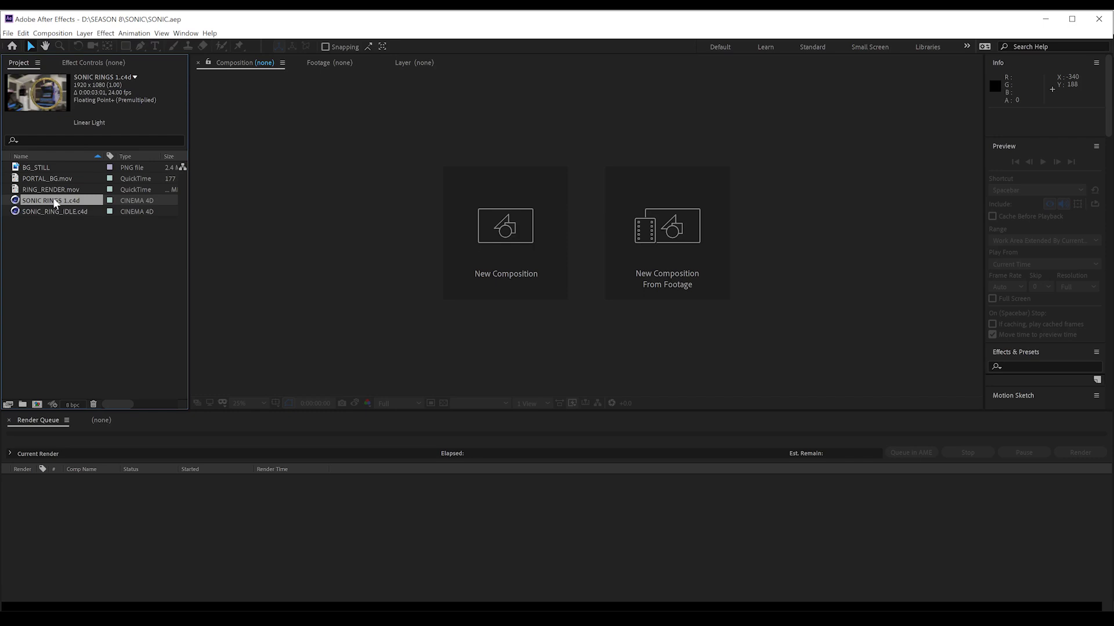
left_click(24, 34)
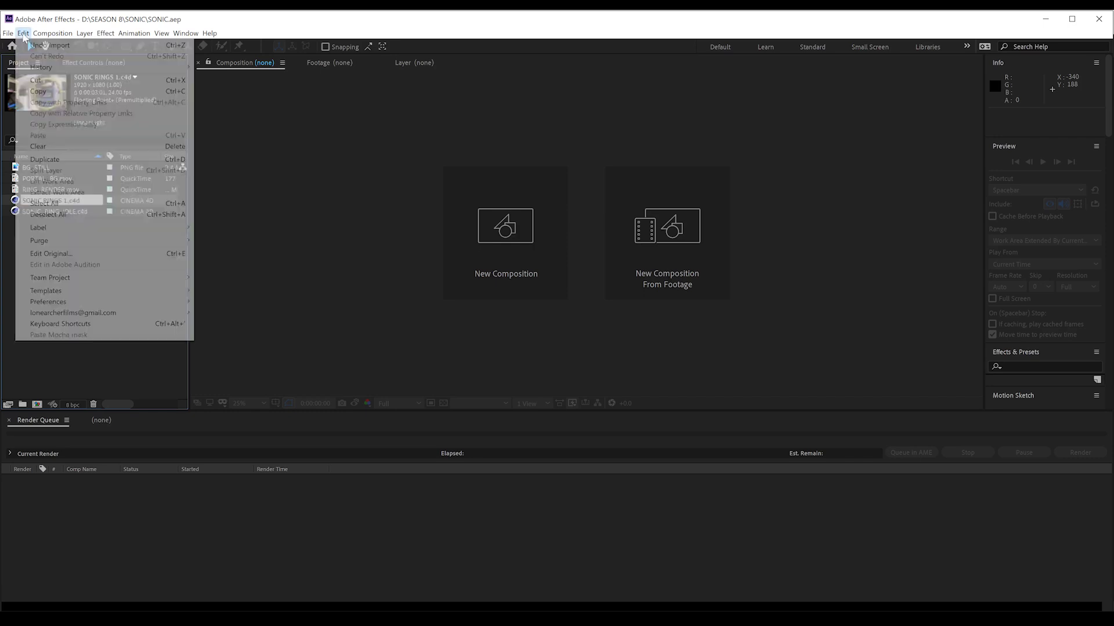
left_click(58, 256)
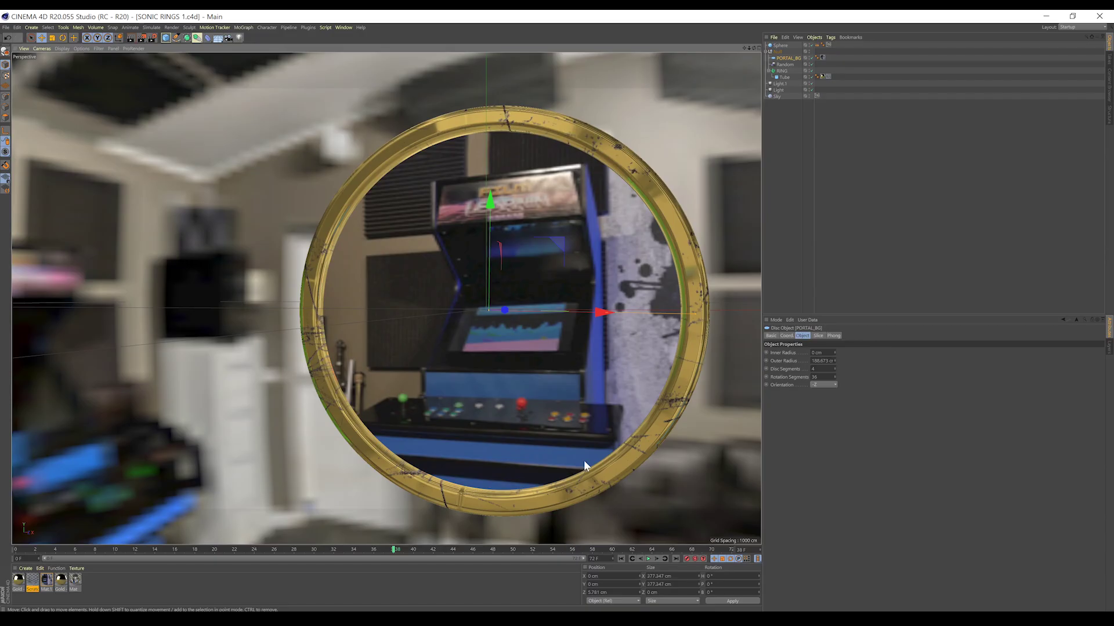
left_click(620, 558)
left_click(647, 558)
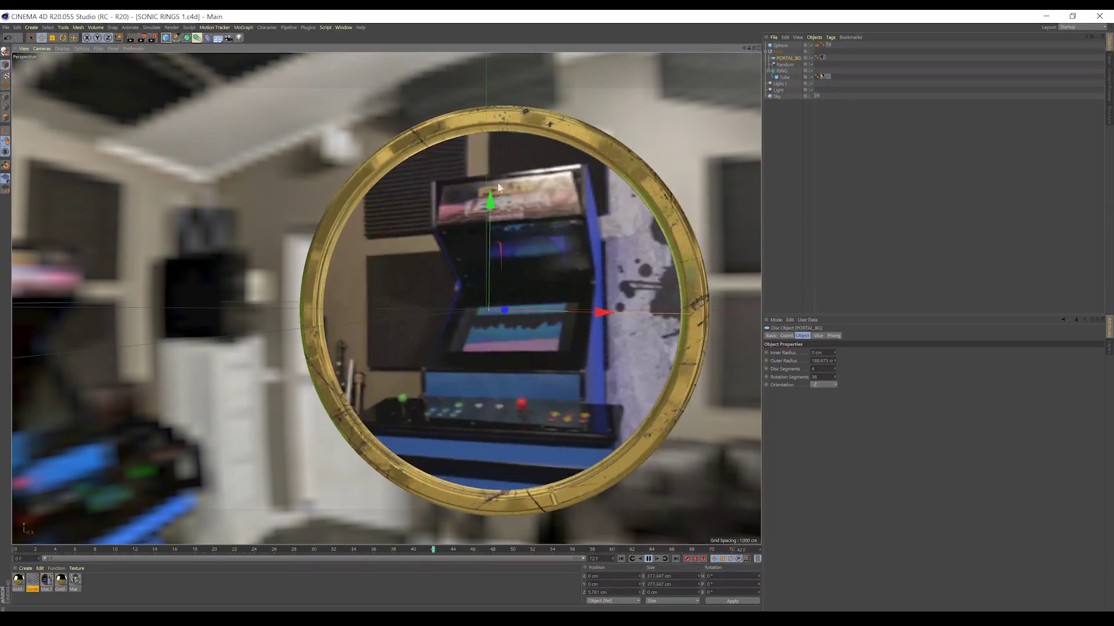
left_click(513, 550)
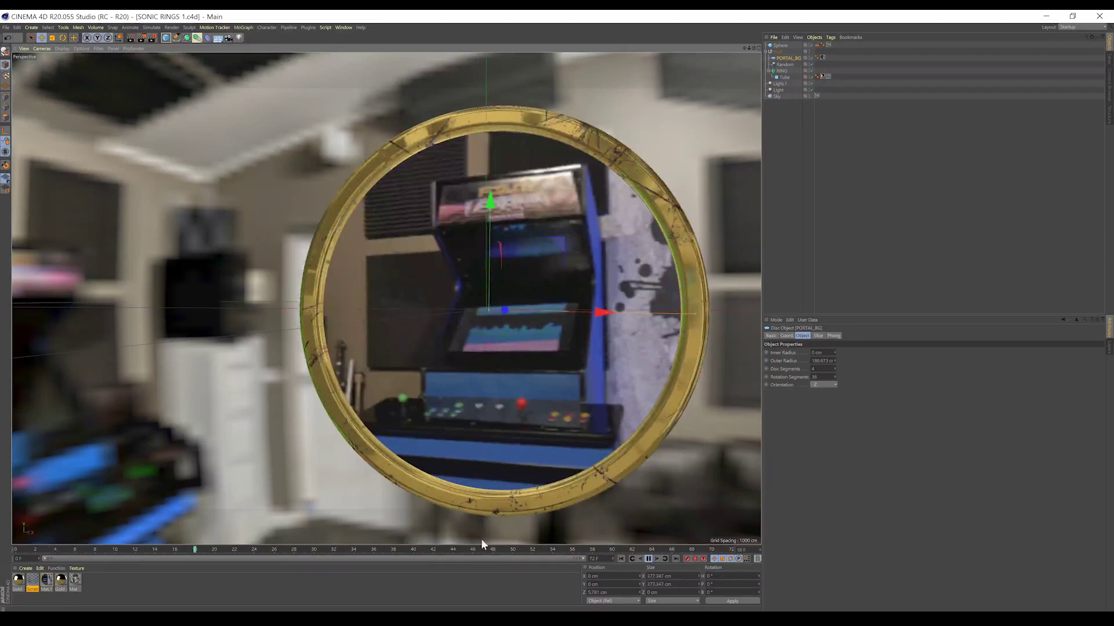
left_click(16, 549)
left_click_drag(53, 551, 279, 554)
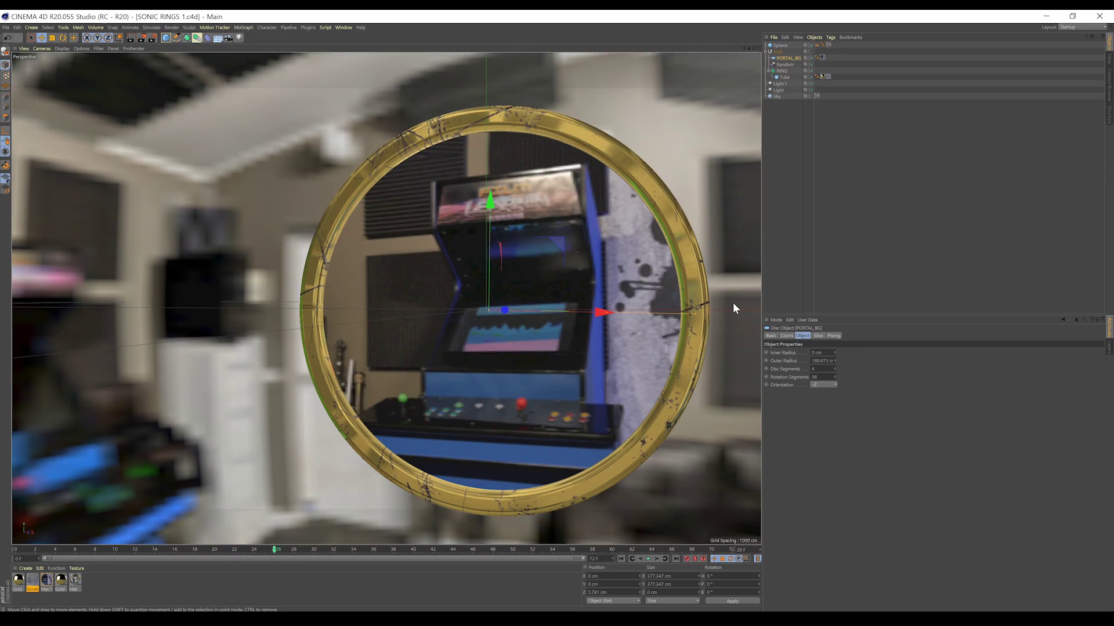
Check the Random effector and RING fracture settings, add a Camera, and orbit it toward the ring
left_click(784, 64)
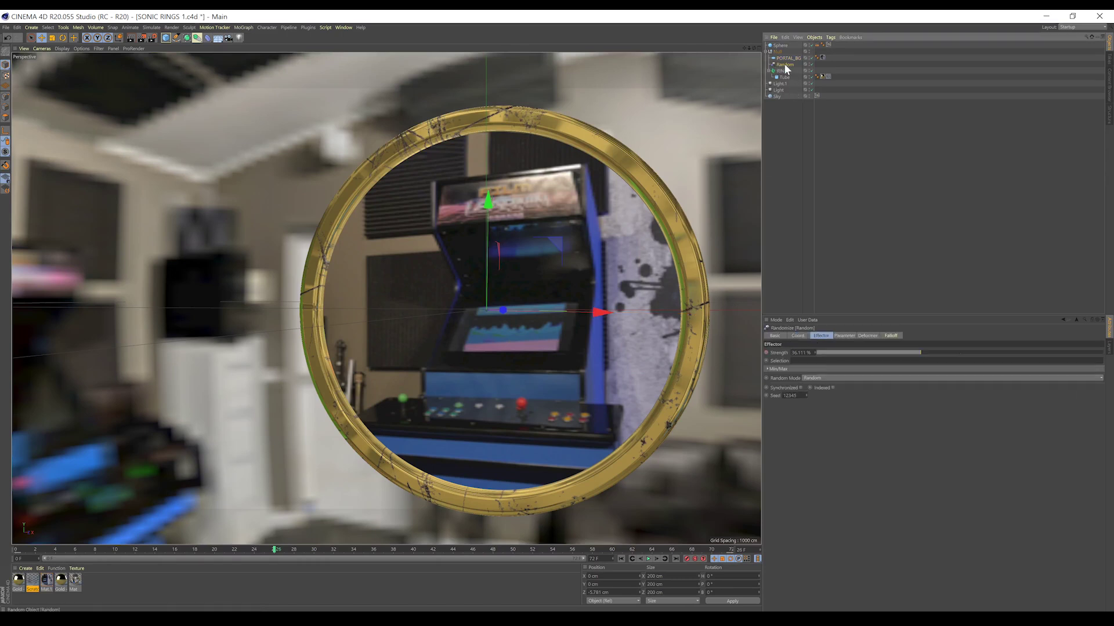
left_click(782, 71)
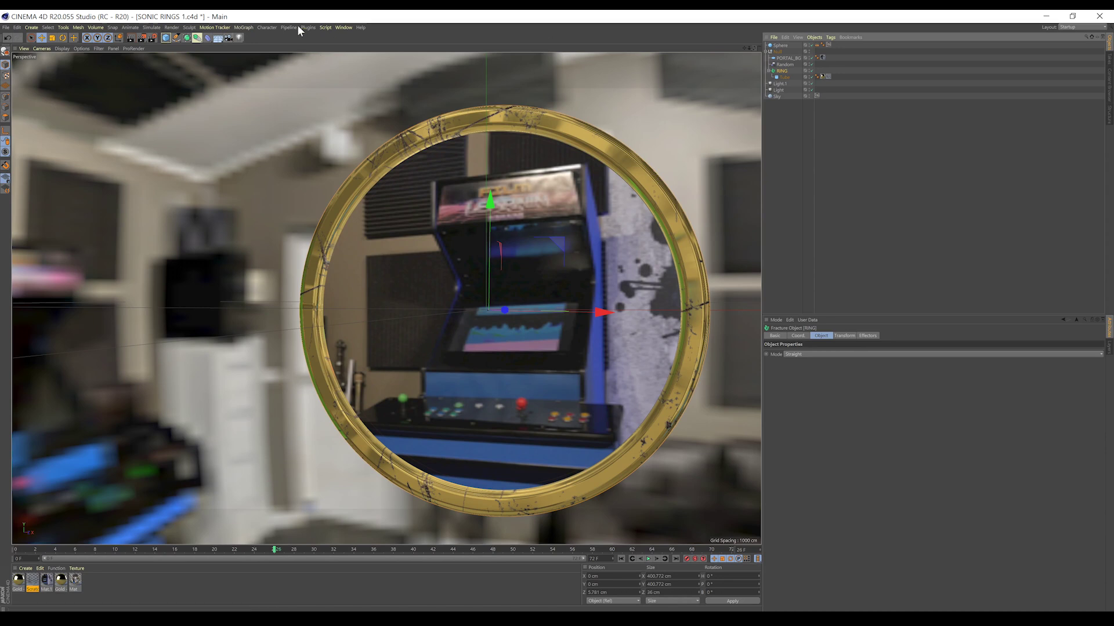
left_click(228, 37)
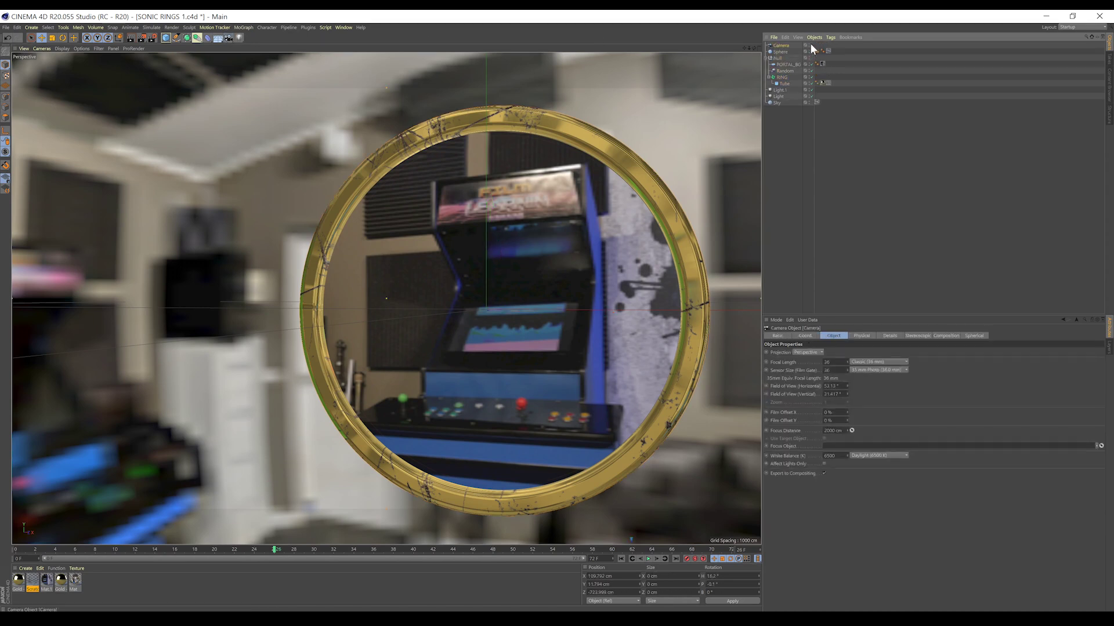
mouse_move(755, 47)
left_mouse_down()
mouse_move(771, 48)
mouse_move(755, 47)
left_mouse_up()
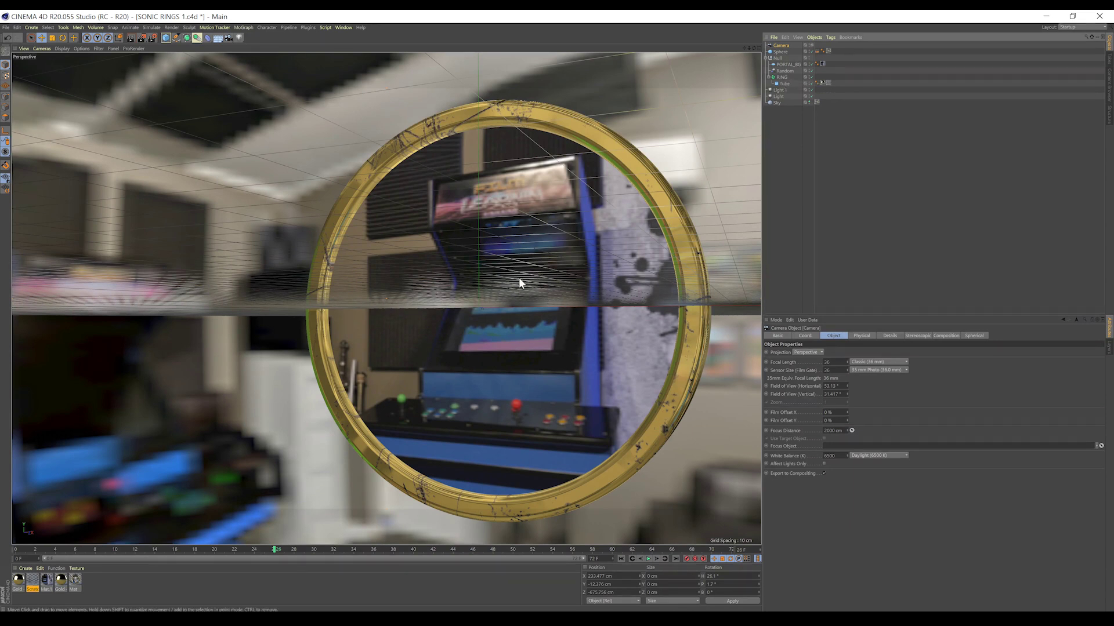
double_click(46, 583)
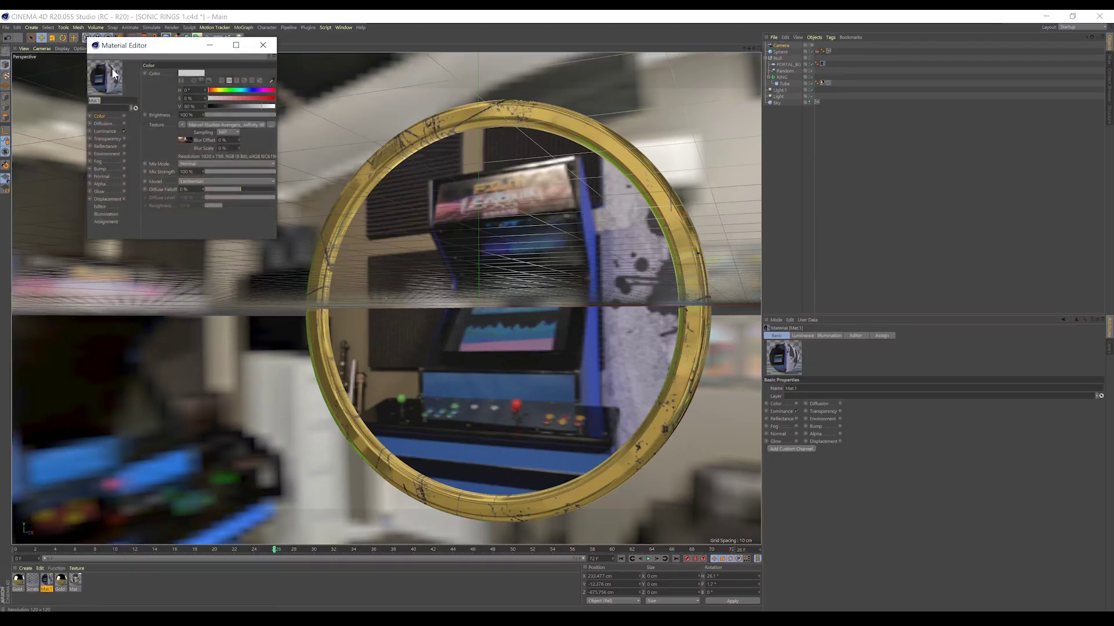
left_click(263, 45)
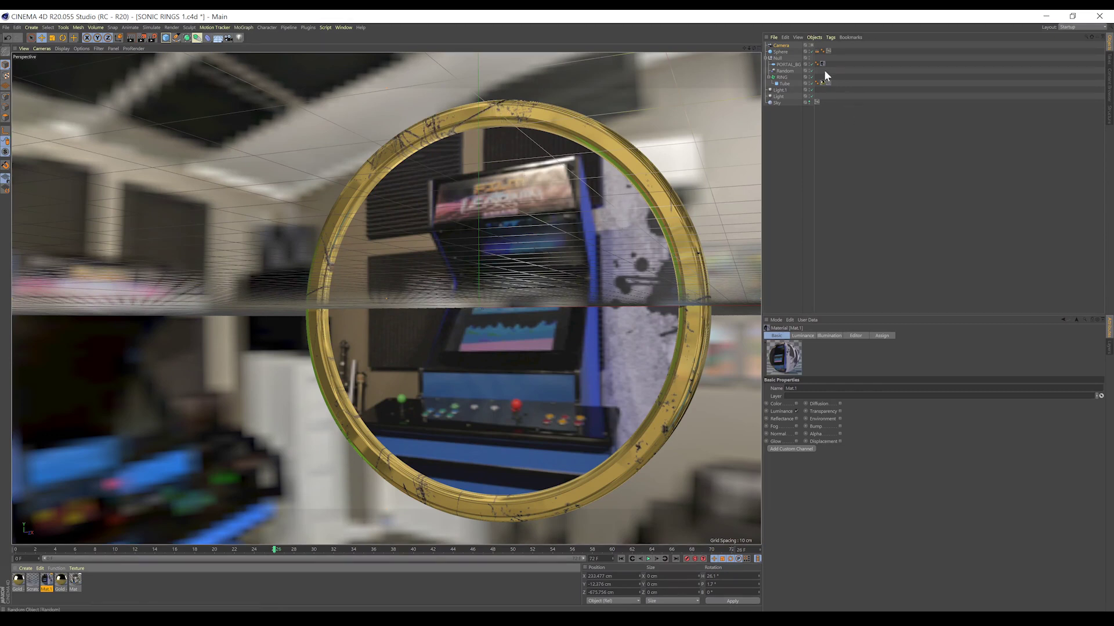
left_click(810, 64)
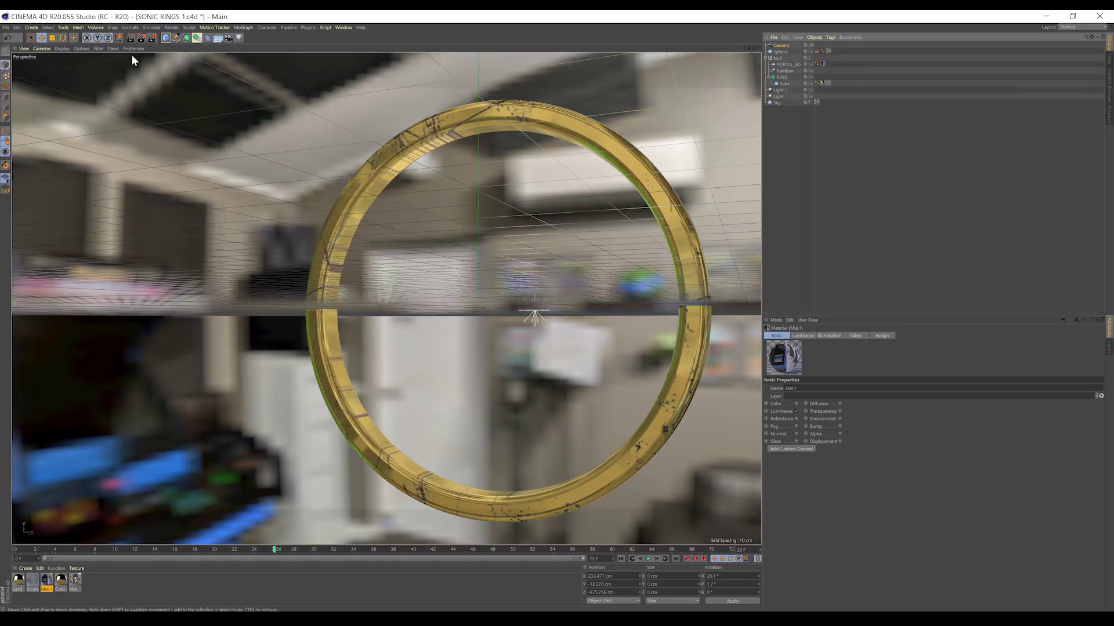
left_click(151, 38)
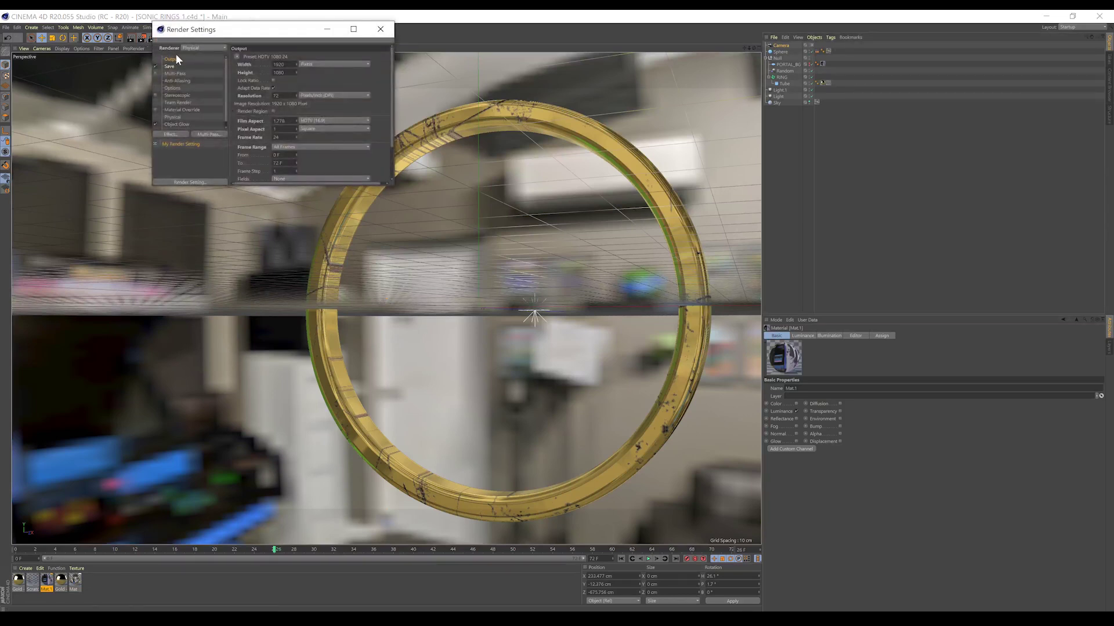
left_click(169, 67)
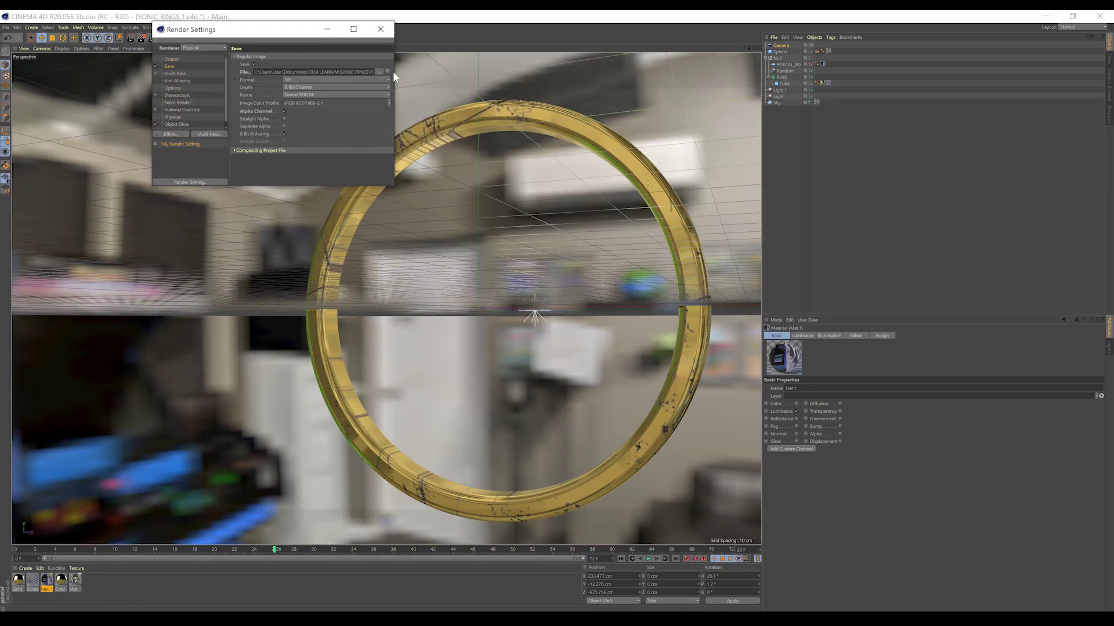
left_click(380, 31)
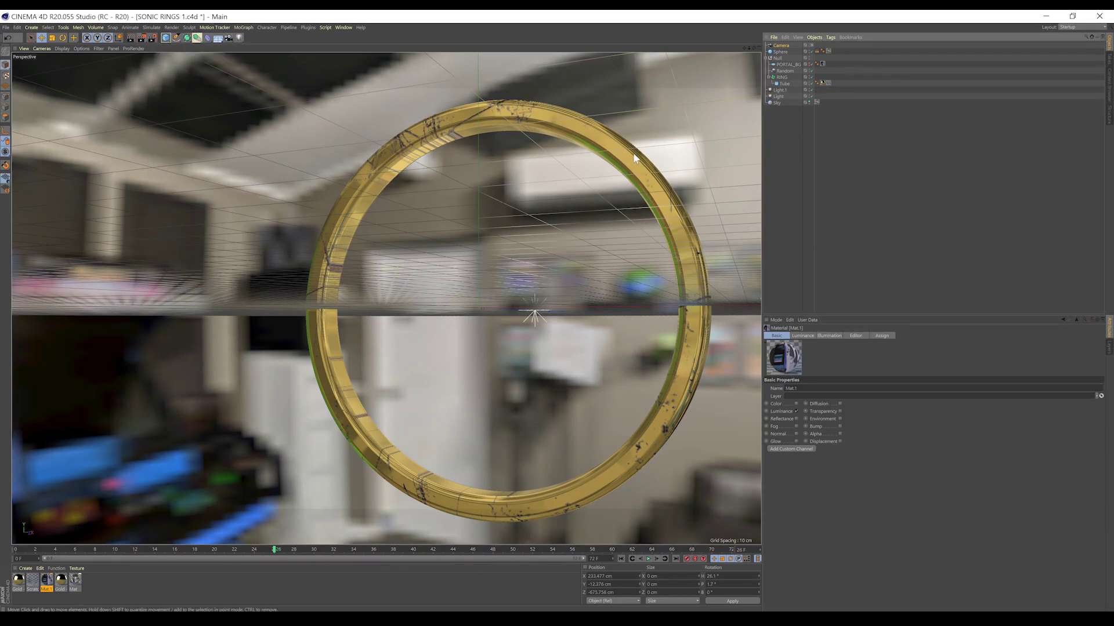
Show the PORTAL_BG disc, hide the gold RING, and set the render save path in RINGS
left_click(809, 64)
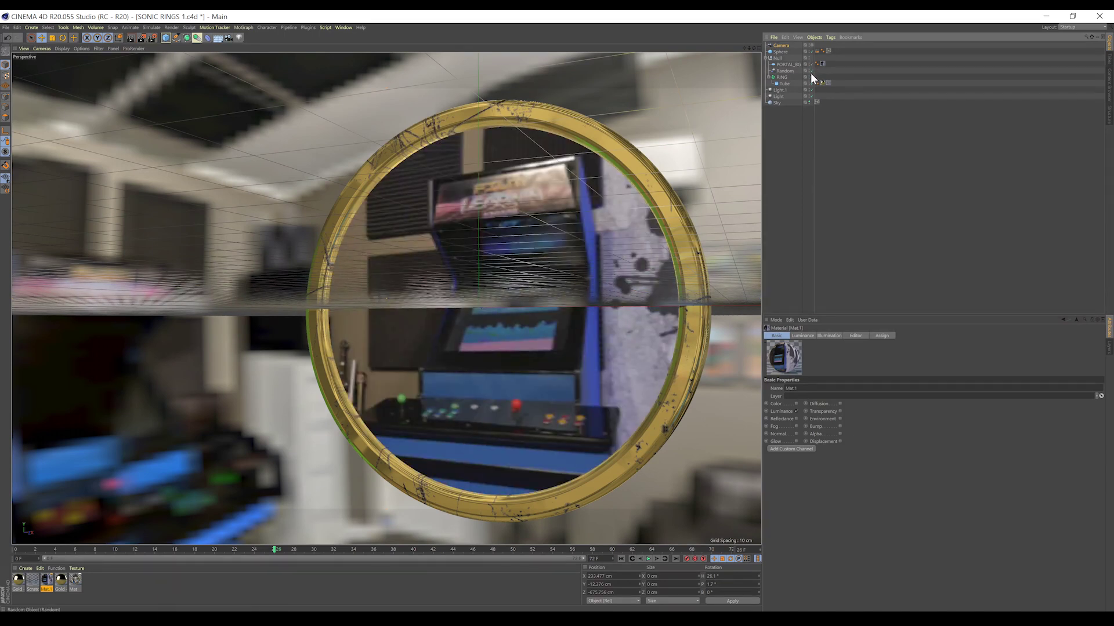
left_click(809, 77)
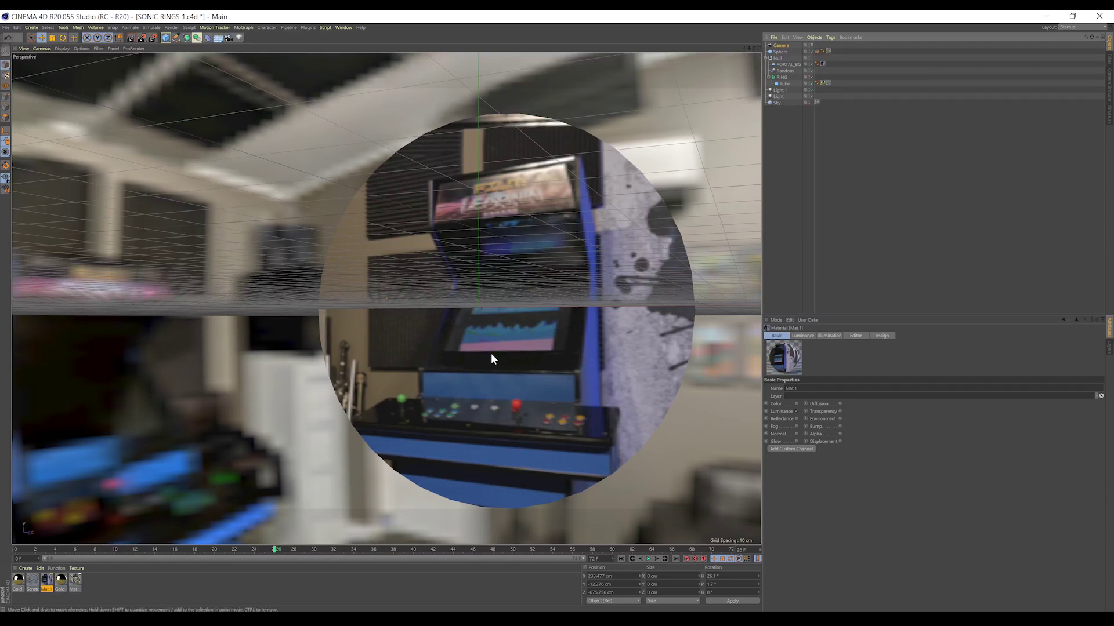
left_click(152, 38)
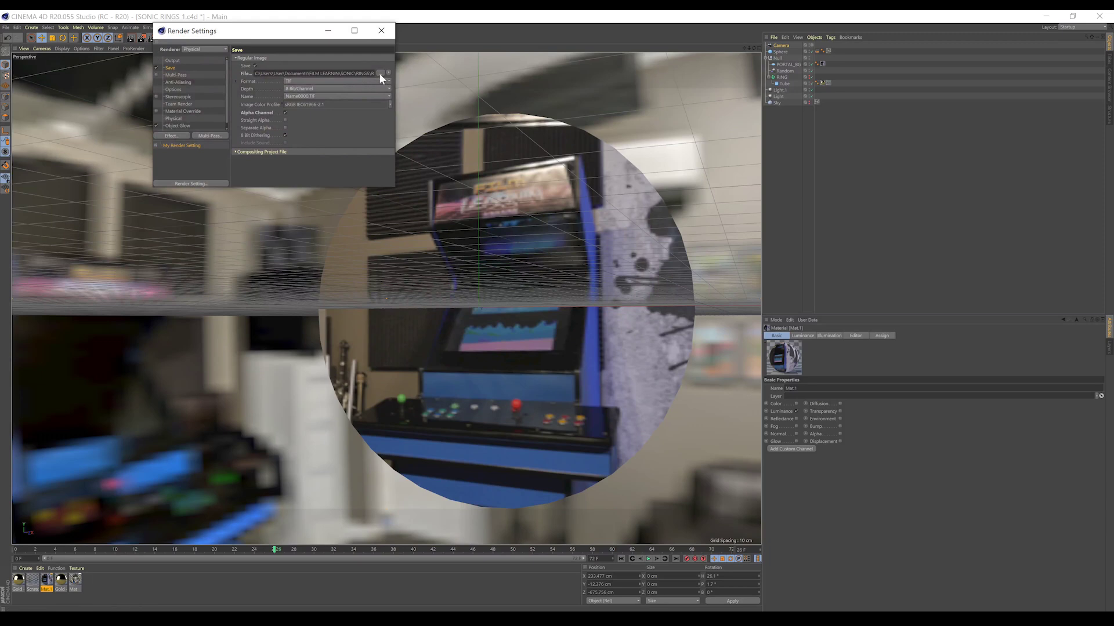
left_click(379, 73)
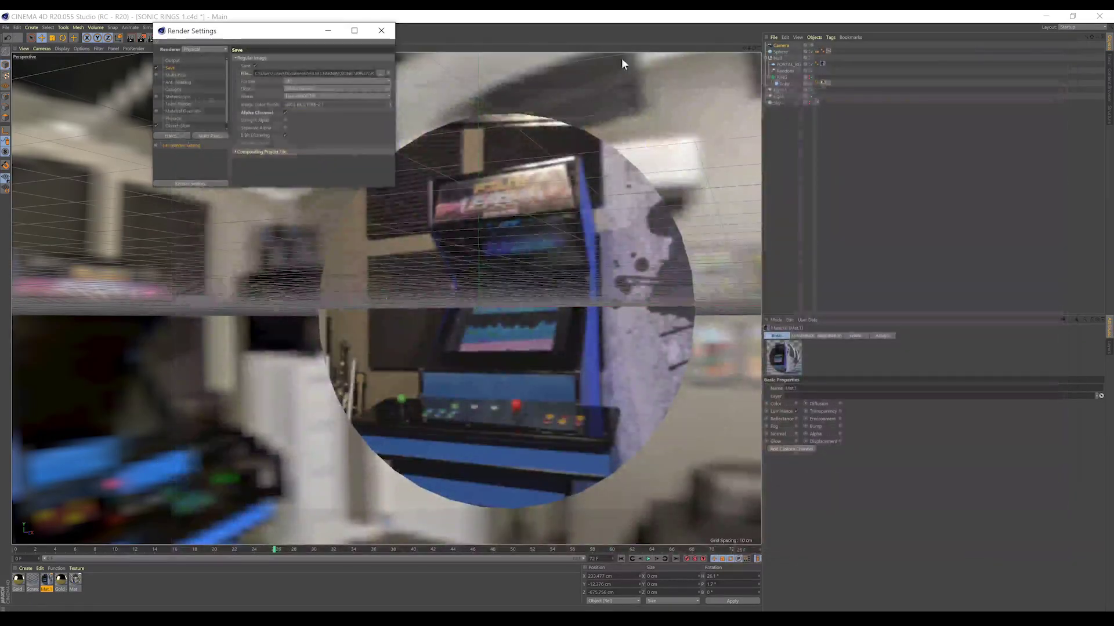
left_click(382, 31)
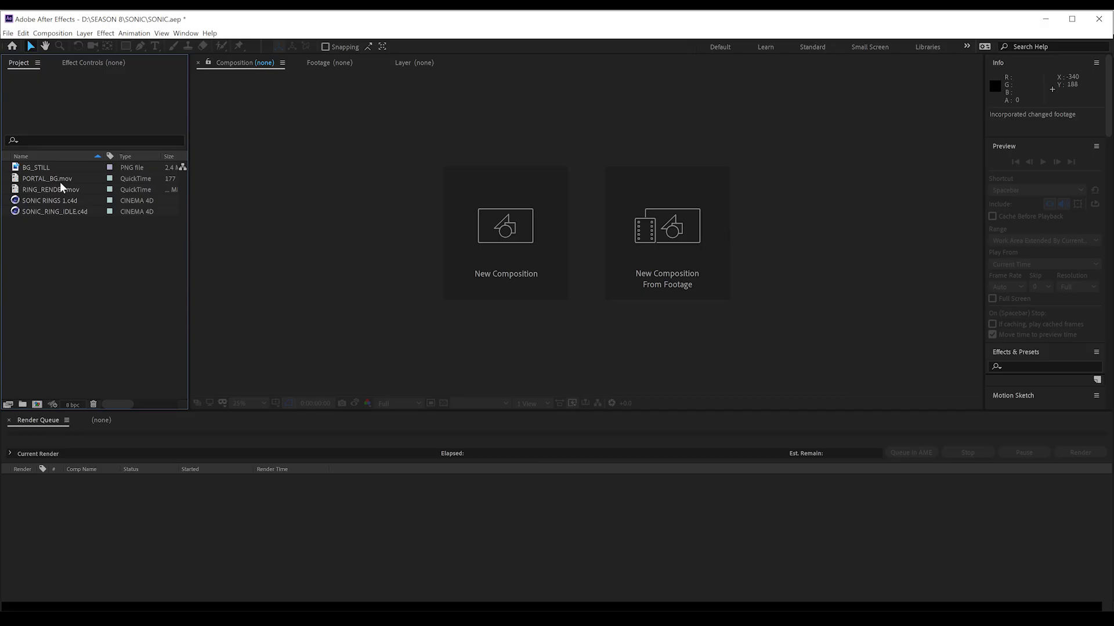
Create a RING_RENDER composition from the RING_RENDER.mov footage
left_click(63, 189)
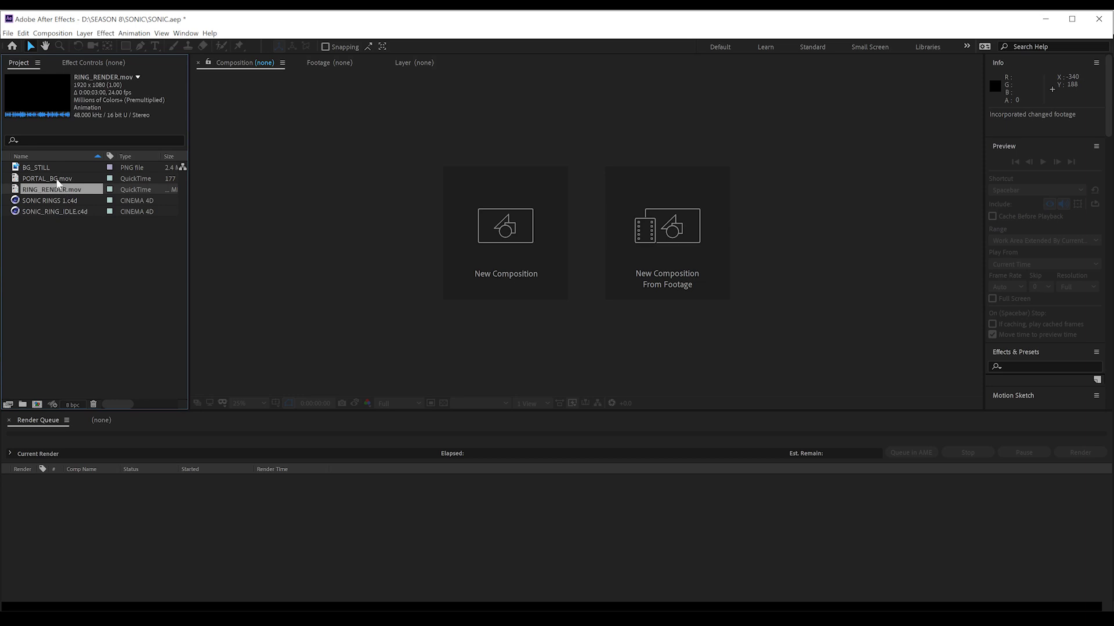
left_click(57, 179)
left_click(56, 190)
left_click(38, 405)
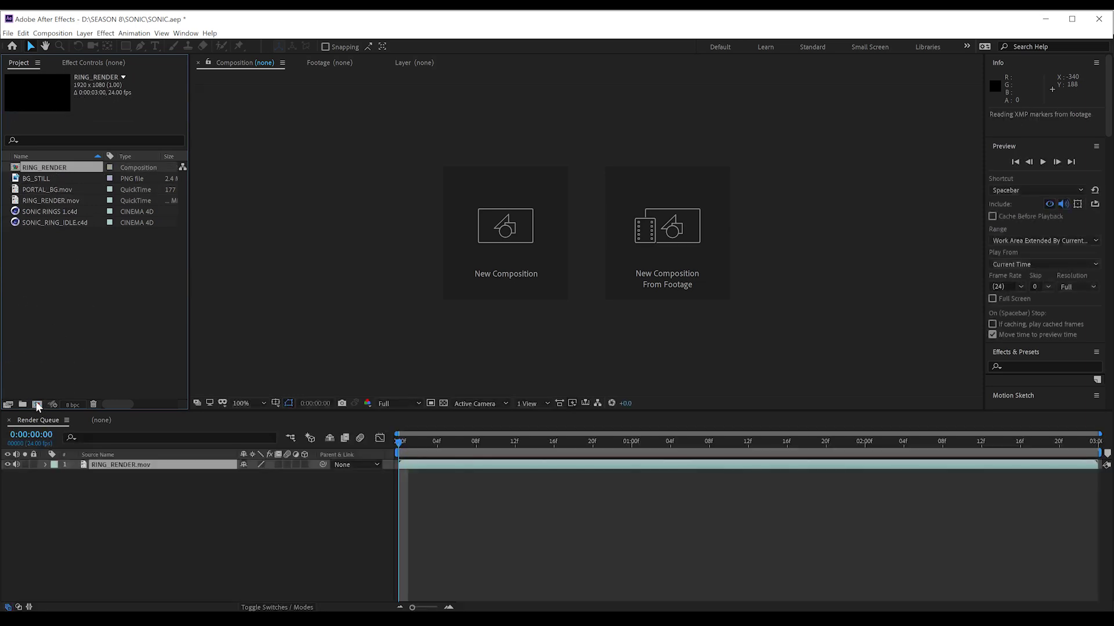
Make a second ring composition named INNER RING, and a PORTAL_BG composition from PORTAL_BG.mov
left_click(56, 201)
left_click(38, 405)
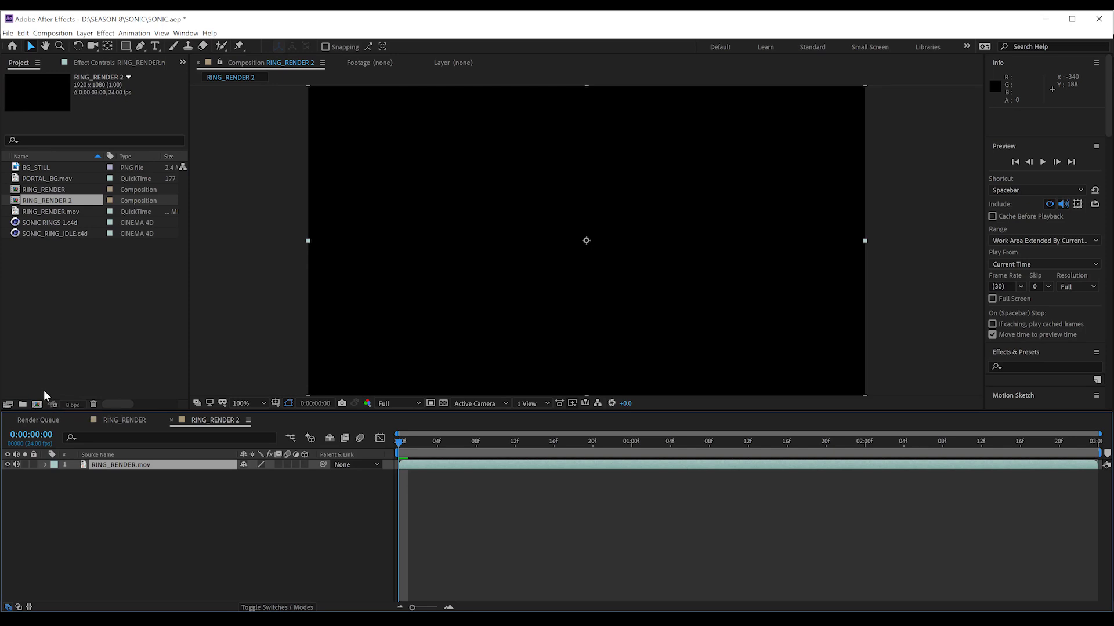
left_click(58, 201)
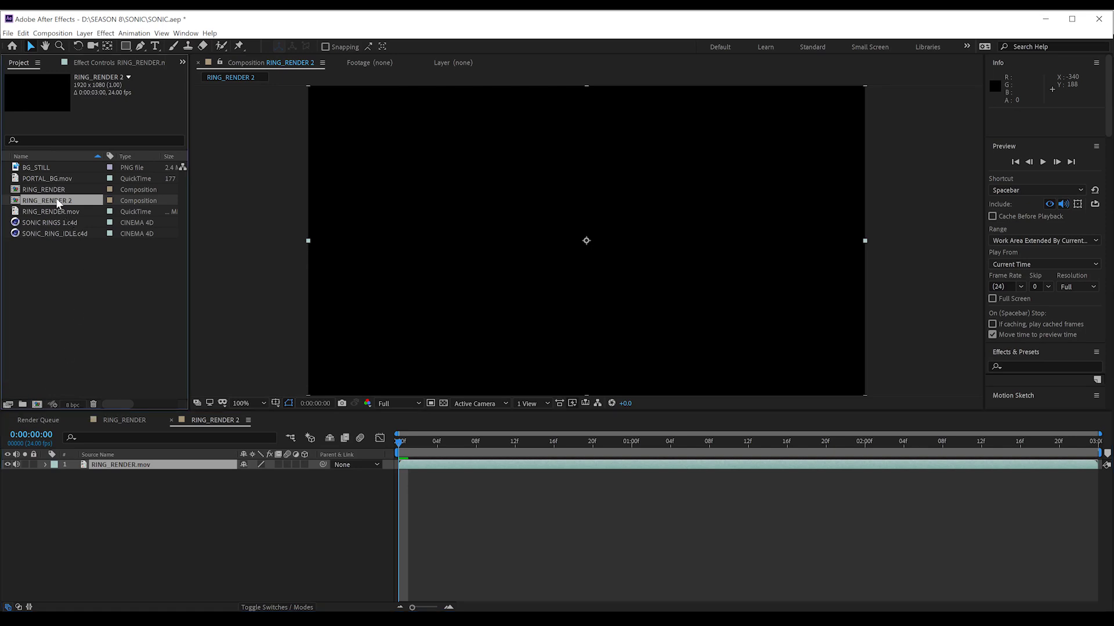
key("Return")
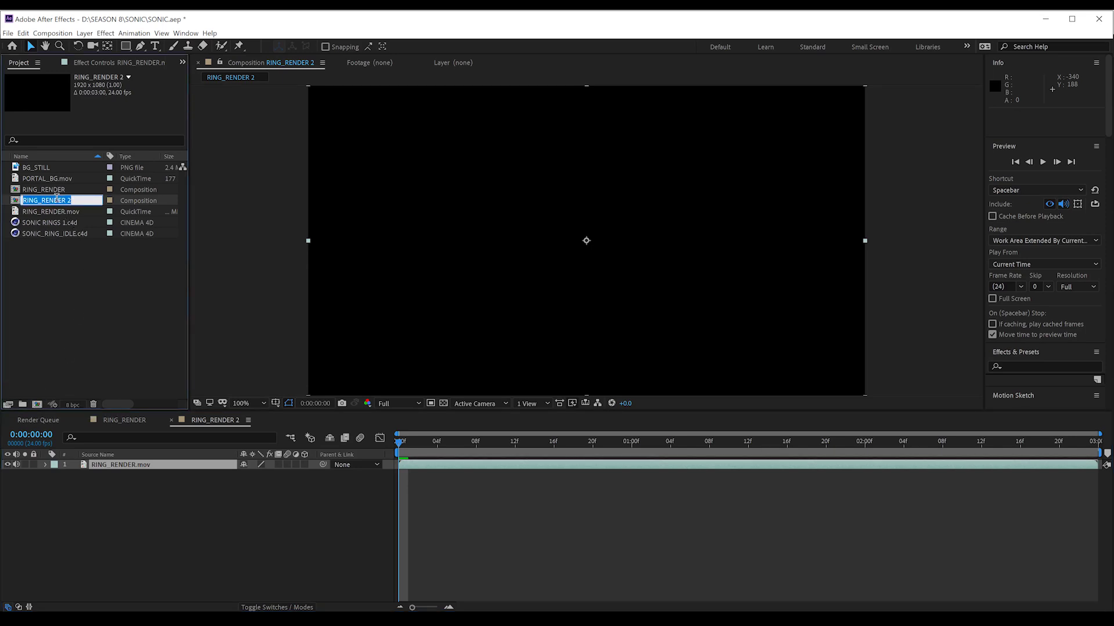
type("INNER RING")
key("Return")
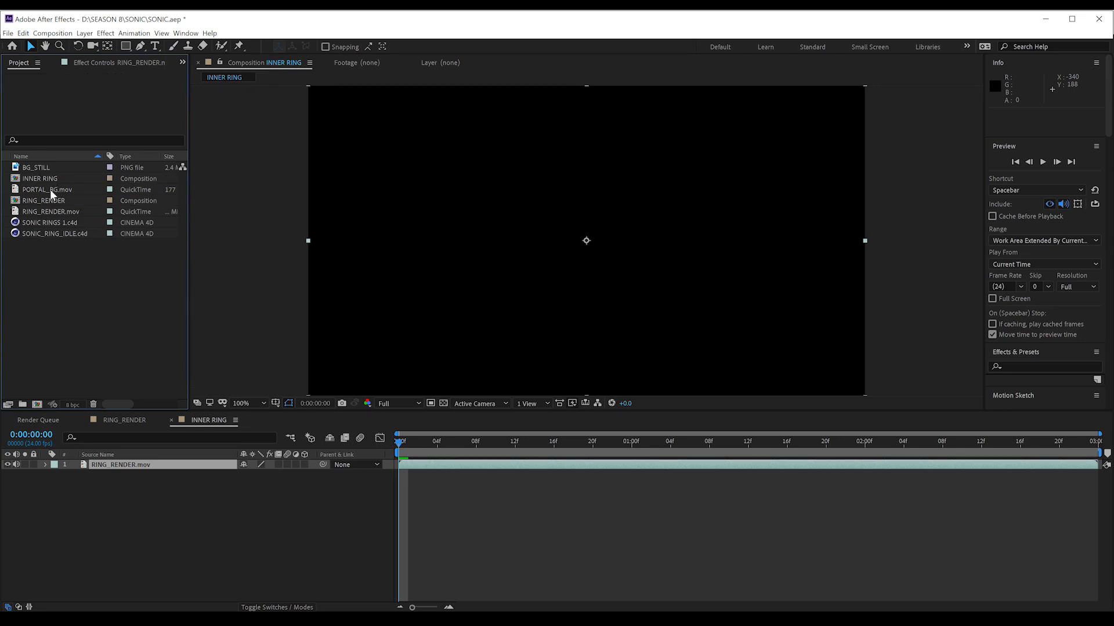
left_click_drag(49, 189, 37, 405)
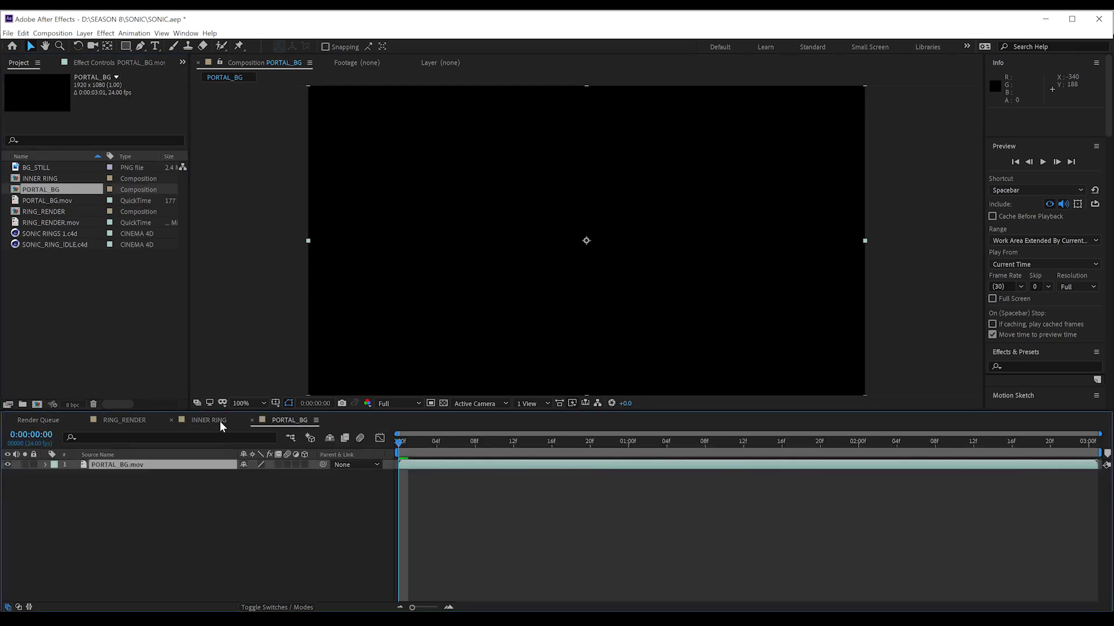
Apply RSMB Pro motion blur to the ring layer in the RING_RENDER composition
left_click(143, 427)
left_click_drag(449, 442, 487, 442)
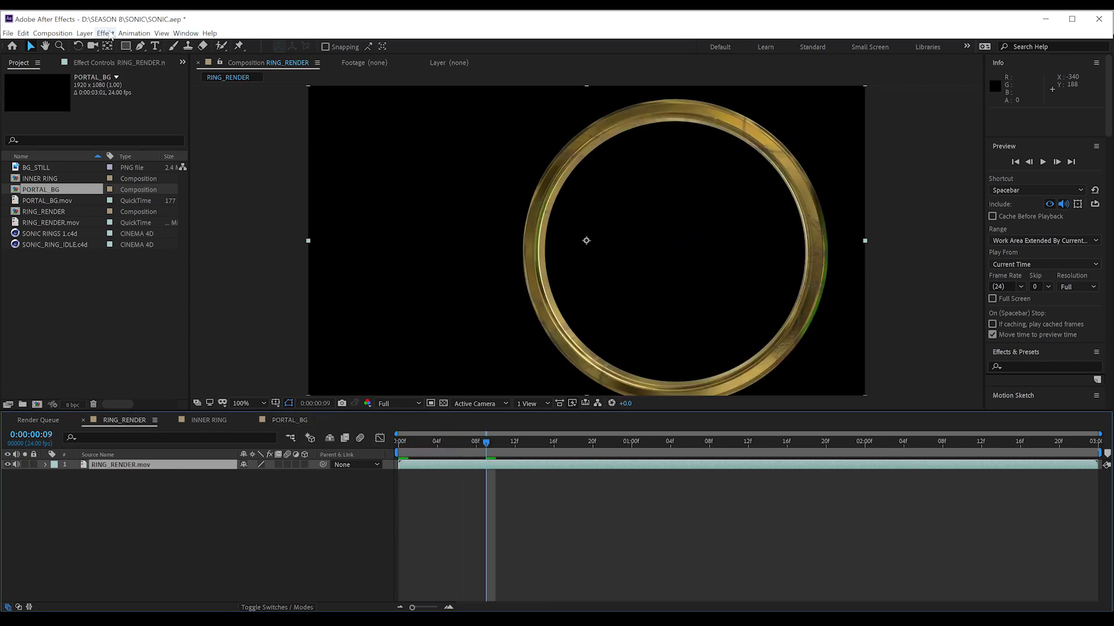
left_click(107, 33)
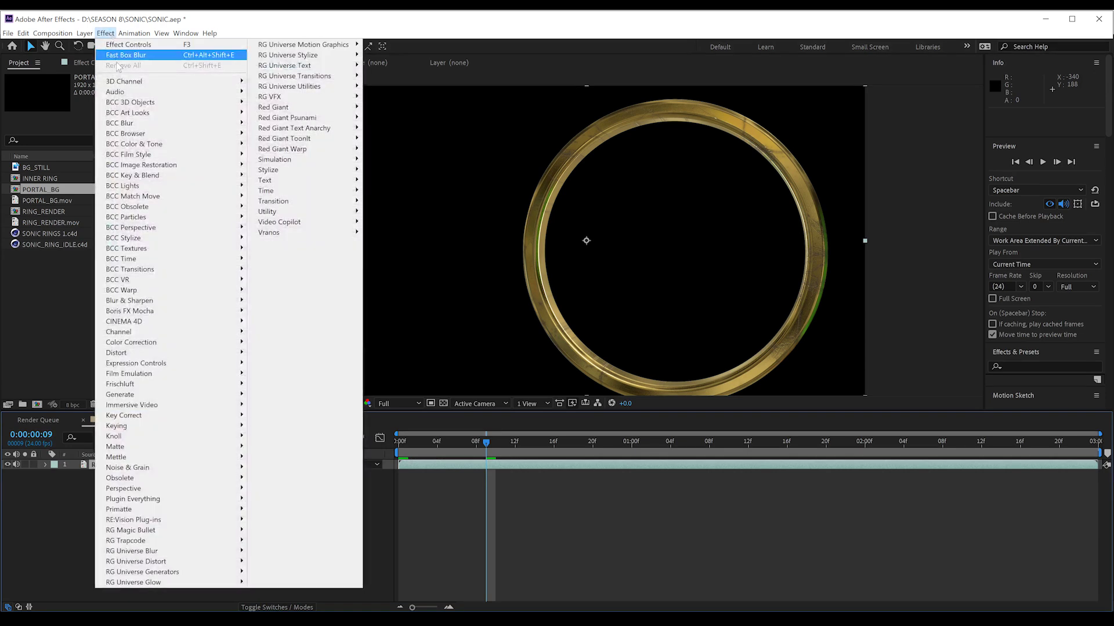
mouse_move(142, 521)
left_click(276, 532)
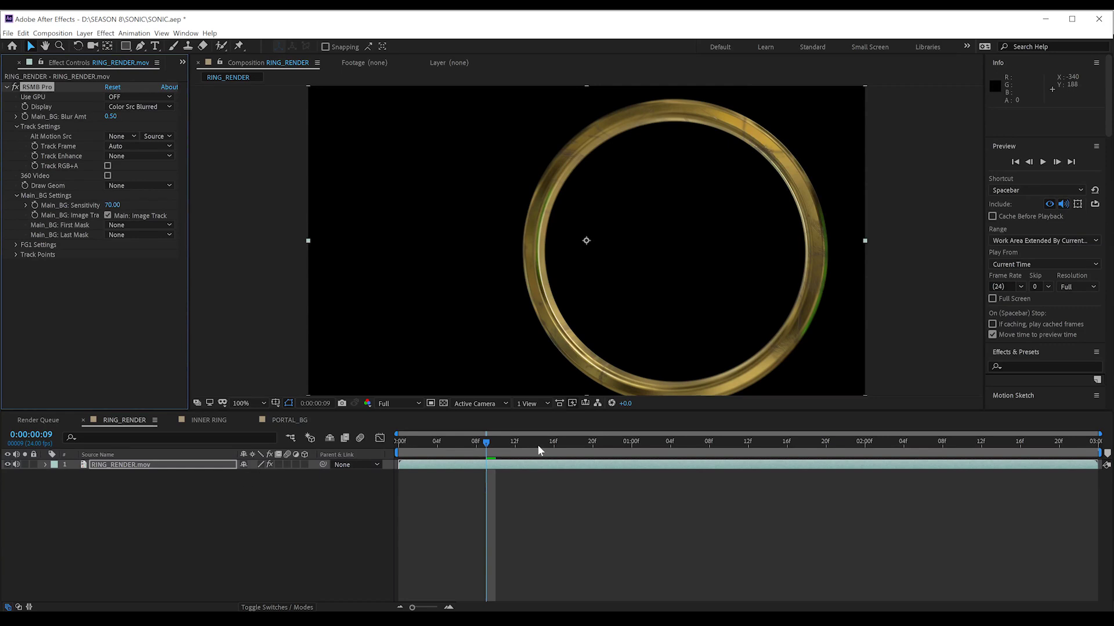
Preview the motion-blurred ring from frame 19, stepping through frames to inspect it
left_click(584, 440)
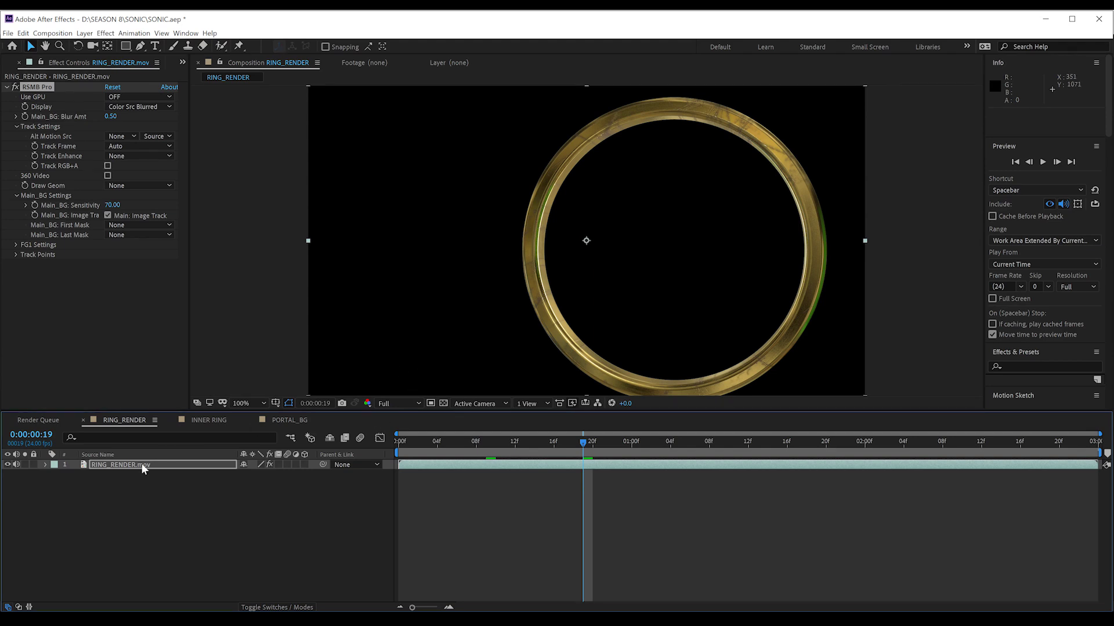
left_click(124, 465)
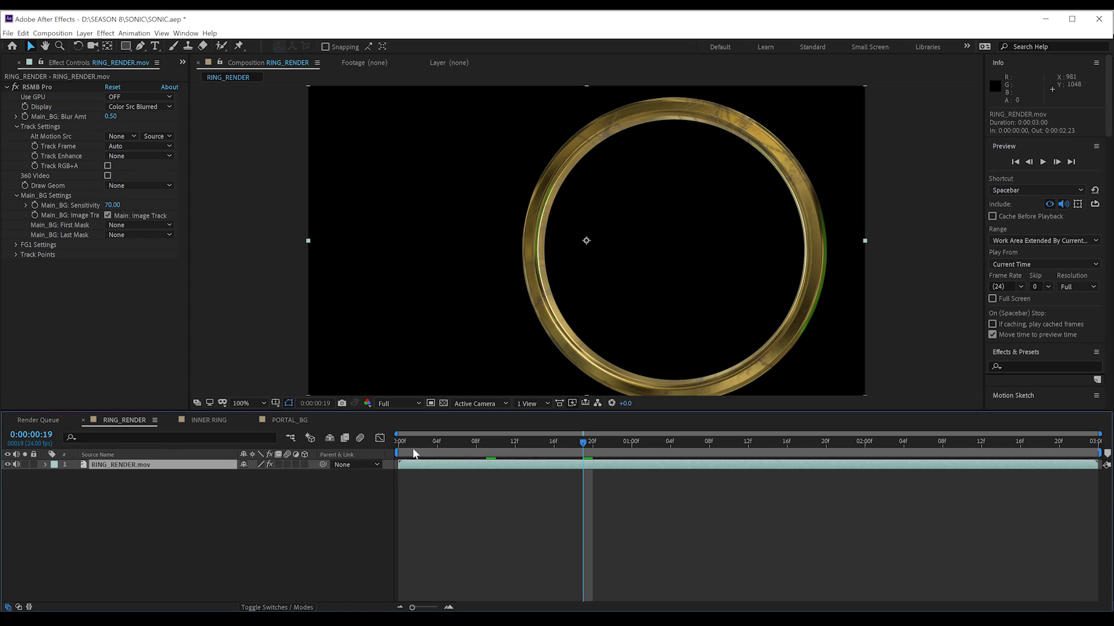
left_click(672, 316)
key("space")
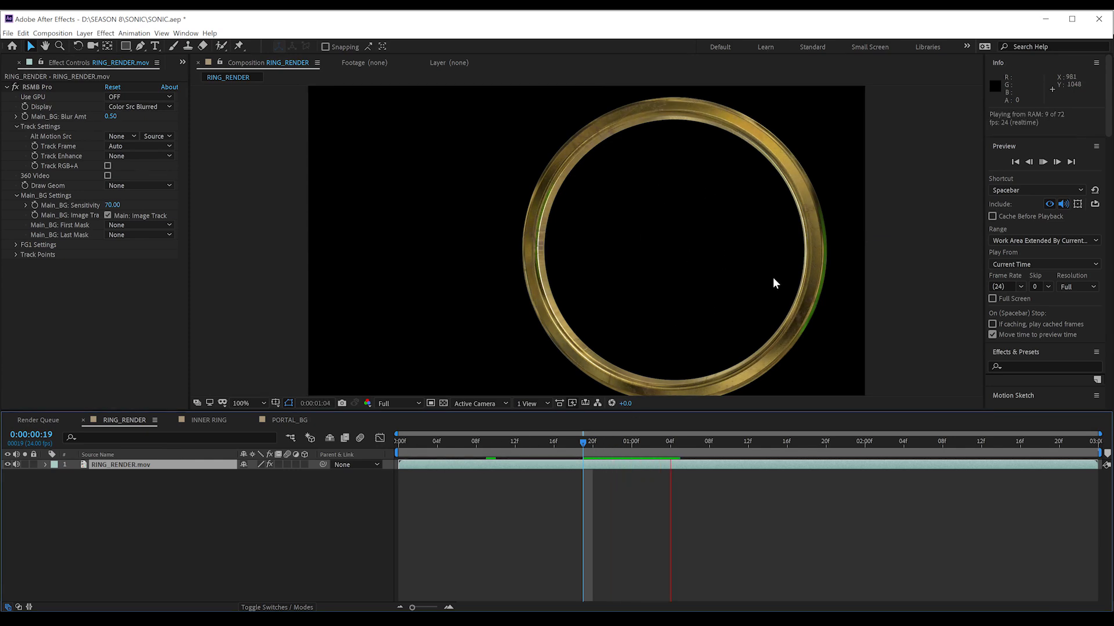
mouse_move(602, 443)
left_mouse_down()
mouse_move(731, 458)
mouse_move(600, 442)
mouse_move(703, 445)
mouse_move(667, 440)
mouse_move(596, 445)
mouse_move(716, 441)
mouse_move(726, 444)
mouse_move(588, 444)
mouse_move(722, 448)
mouse_move(602, 446)
left_mouse_up()
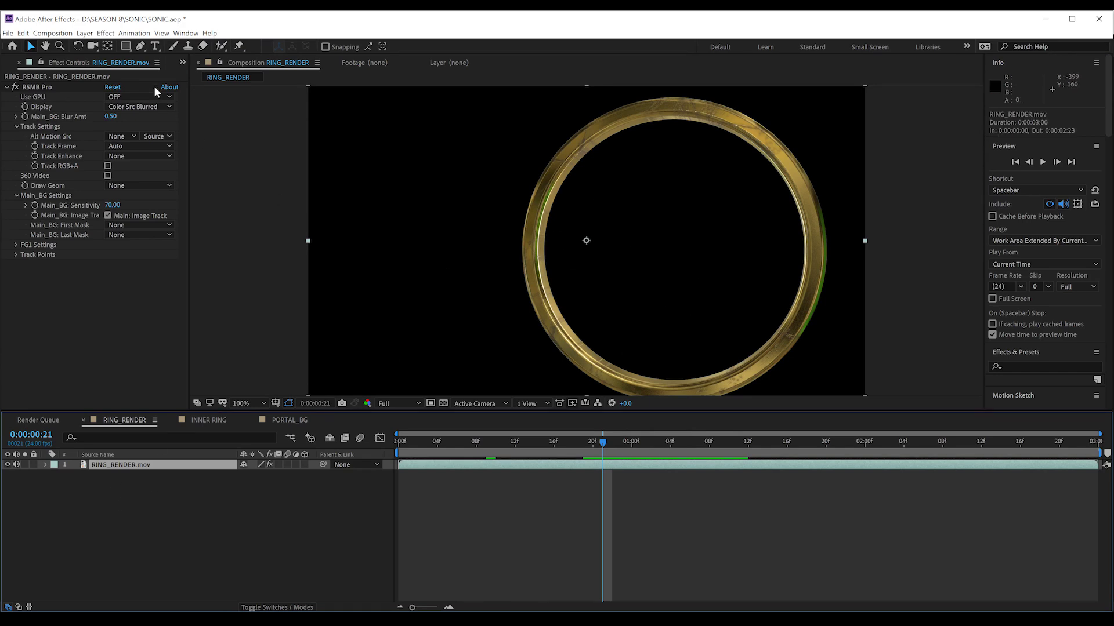
left_click(107, 34)
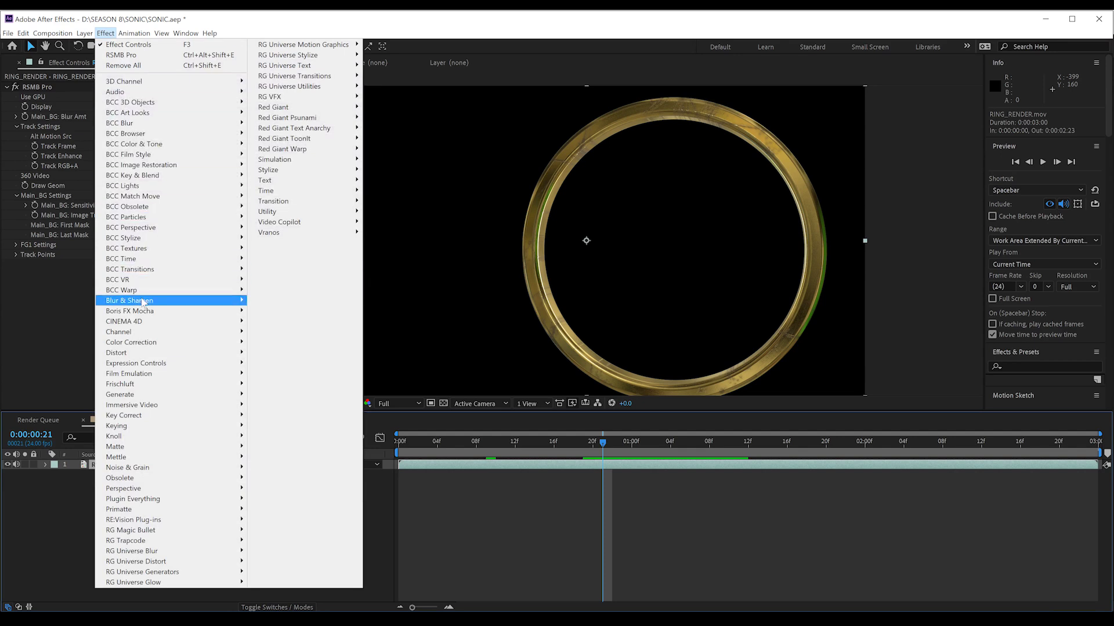
Add CC Radial Blur with Amount 5 and Quality 100, centred on the ring's middle
mouse_move(174, 304)
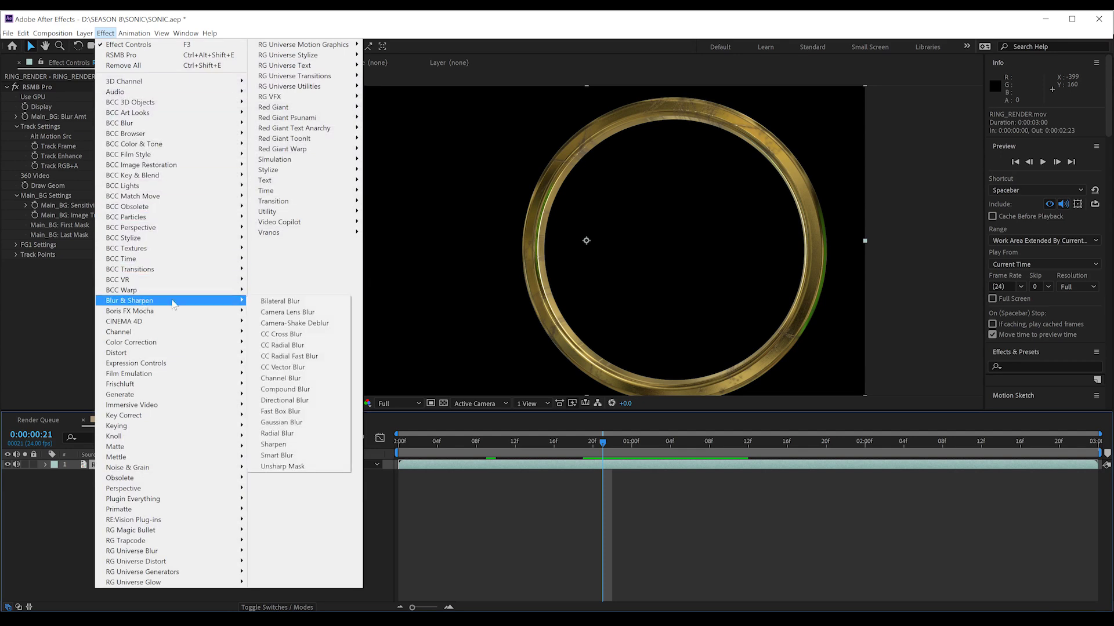
left_click(289, 346)
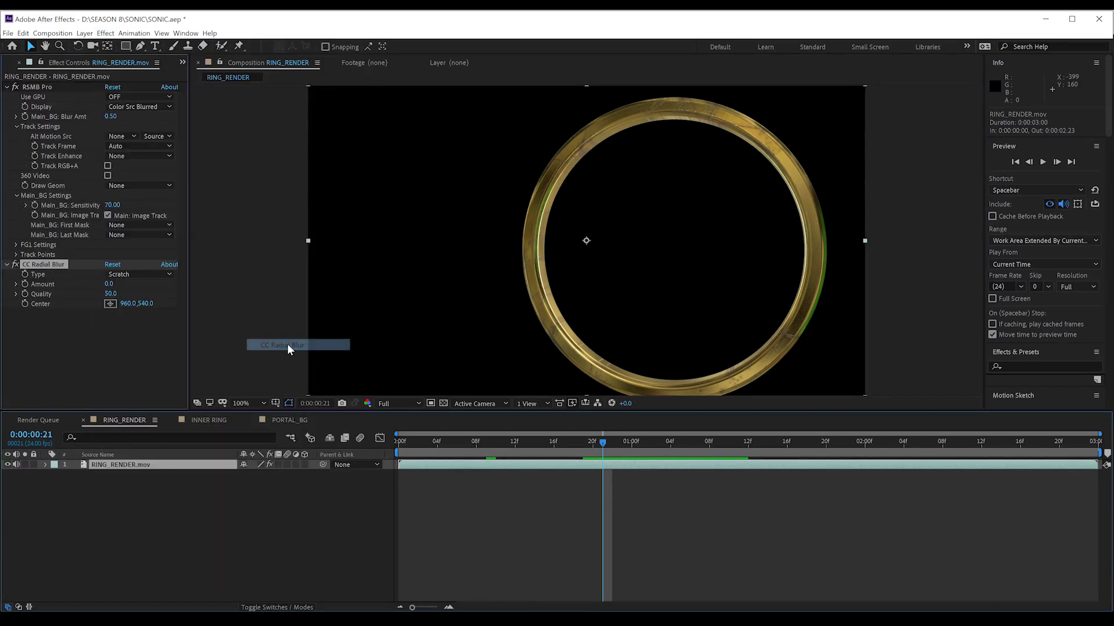
left_click(109, 285)
type("5")
key("Return")
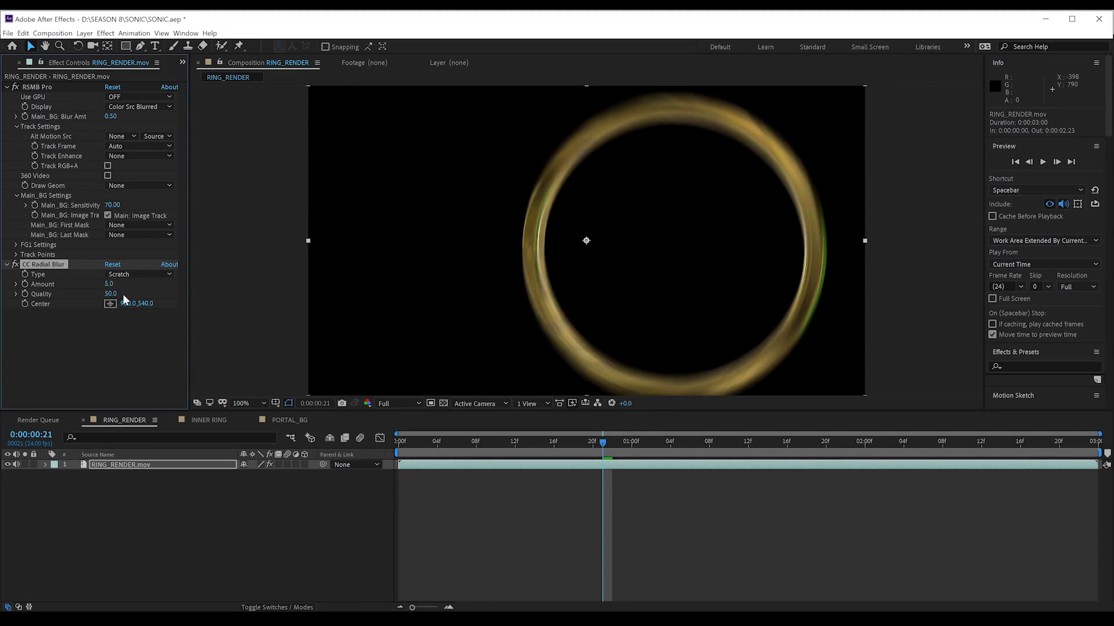
left_click(109, 293)
type("100")
key("Return")
left_click(110, 303)
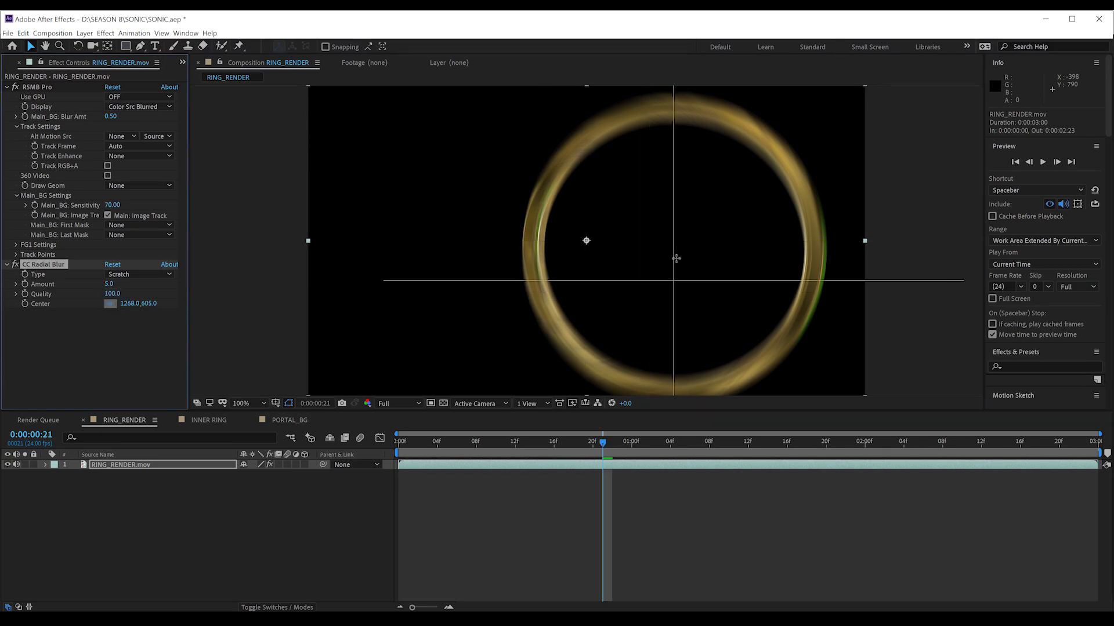
left_click(677, 245)
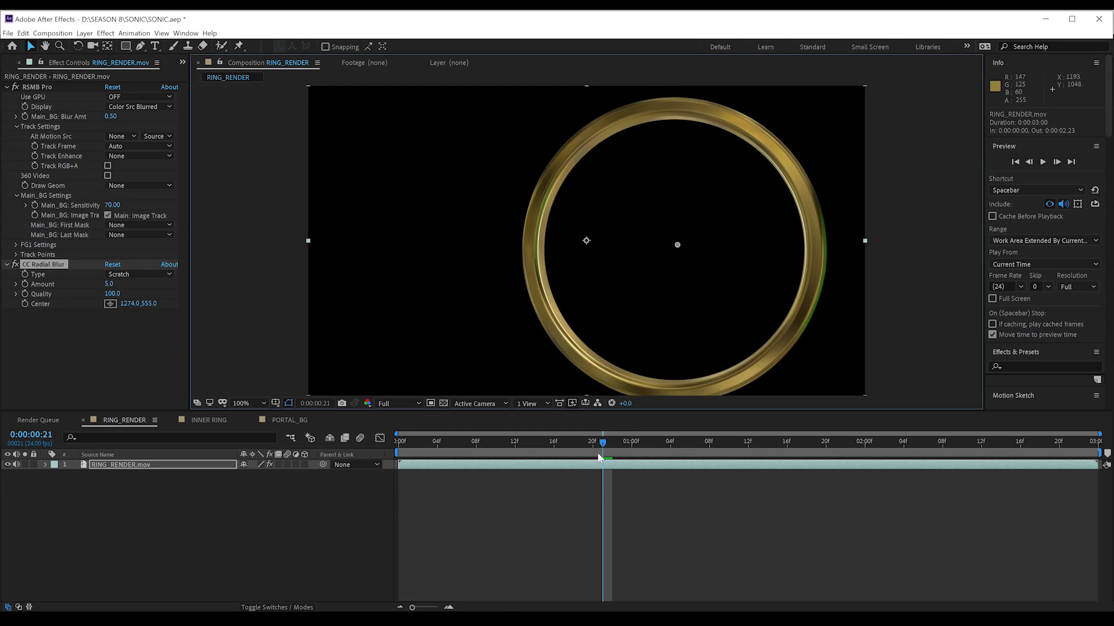
Set the work area from 0:00:00:21 to 0:00:01:20 and preview the blurred ring
key("space")
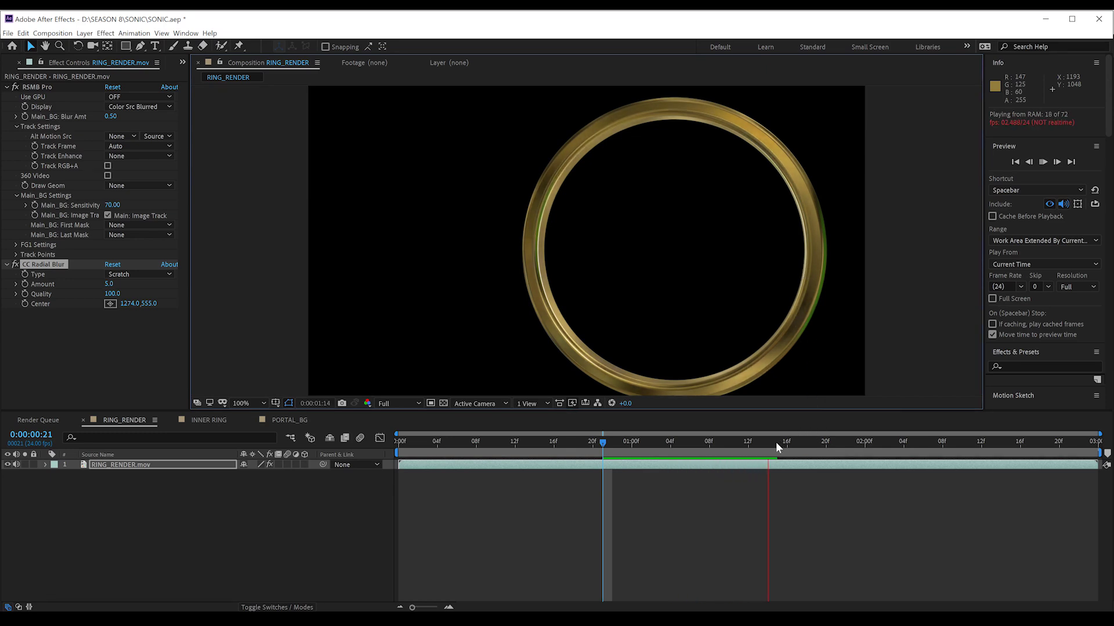
key("space")
key("b")
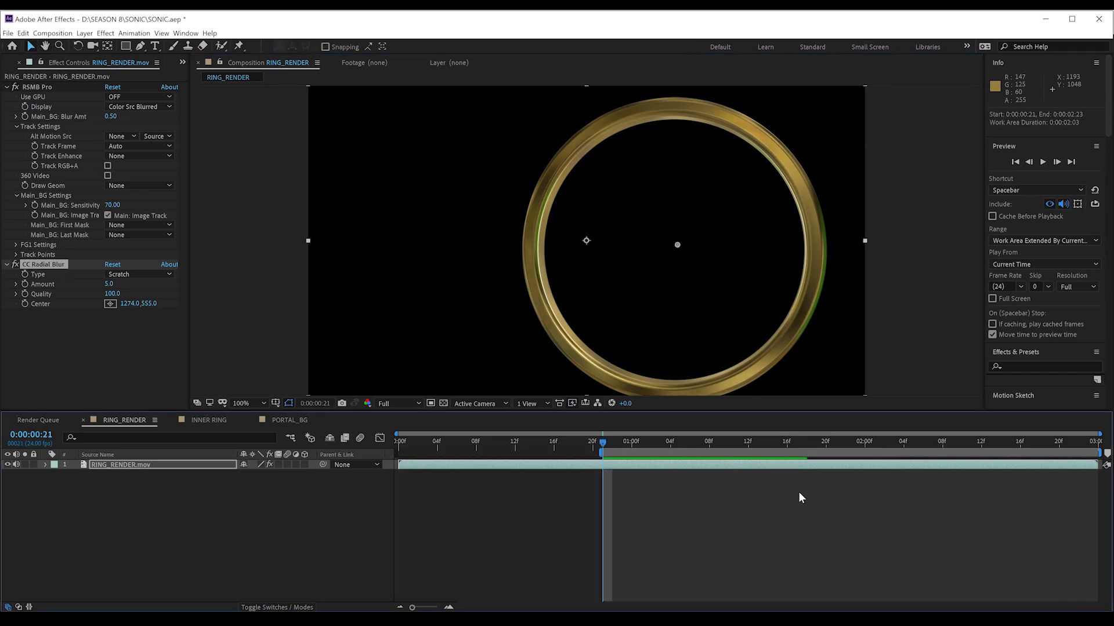
key("space")
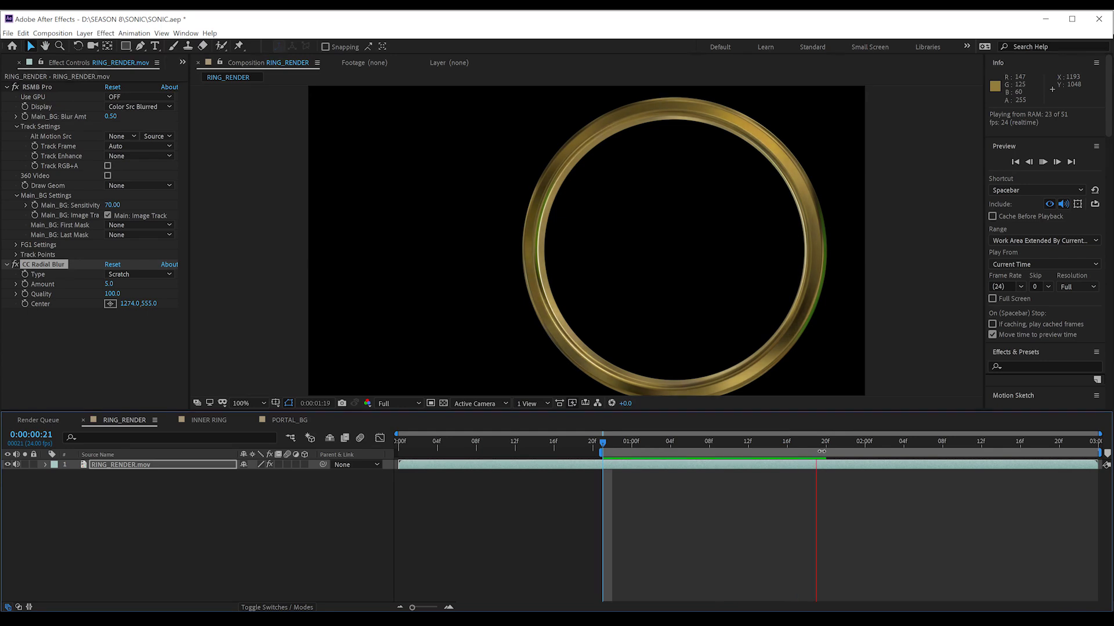
key("space")
key("n")
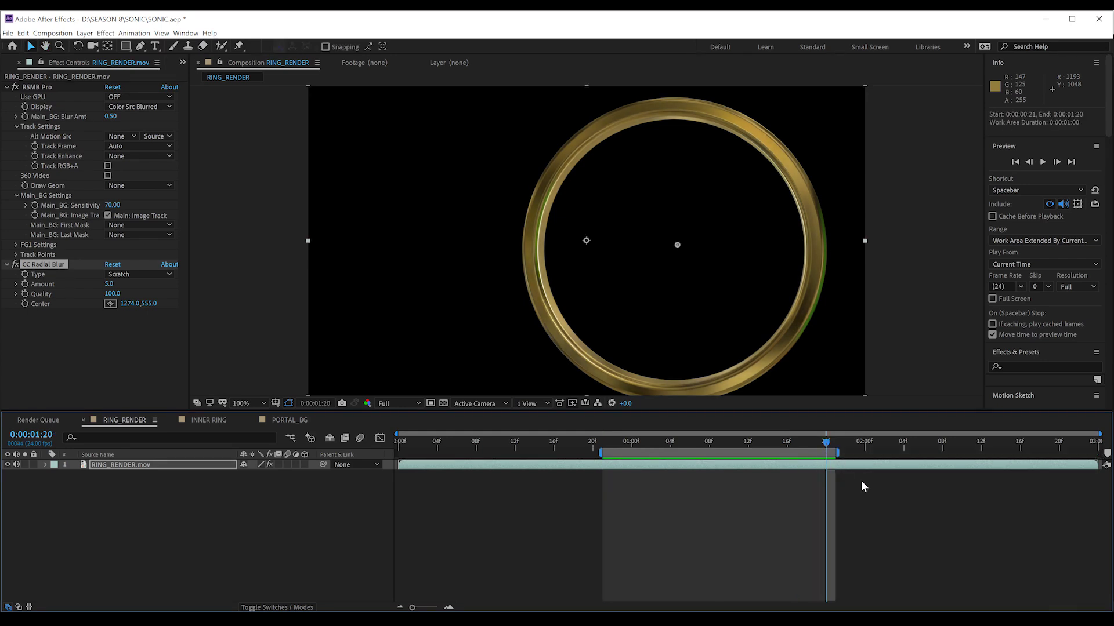
key("space")
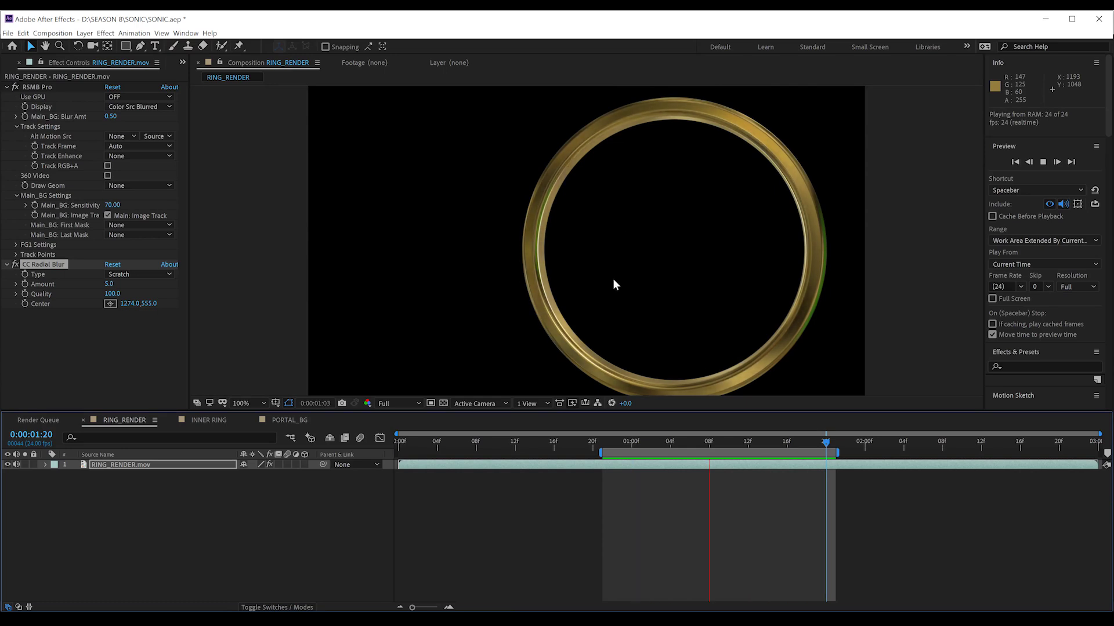
key("space")
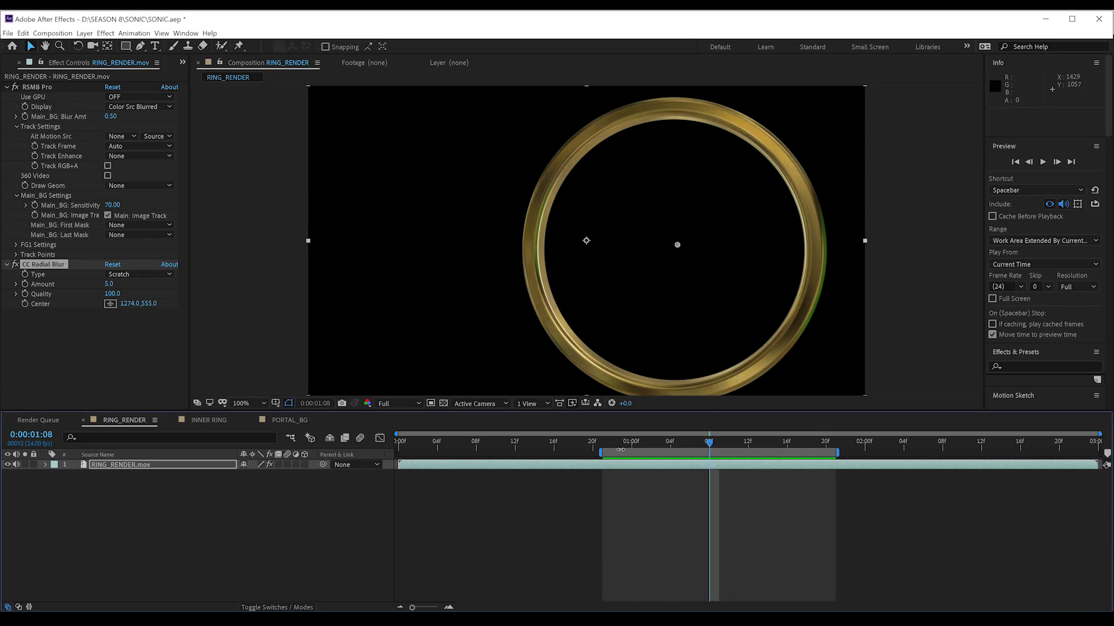
Apply Optical Glow to the ring layer with Highlights Only at 55%
left_click(134, 465)
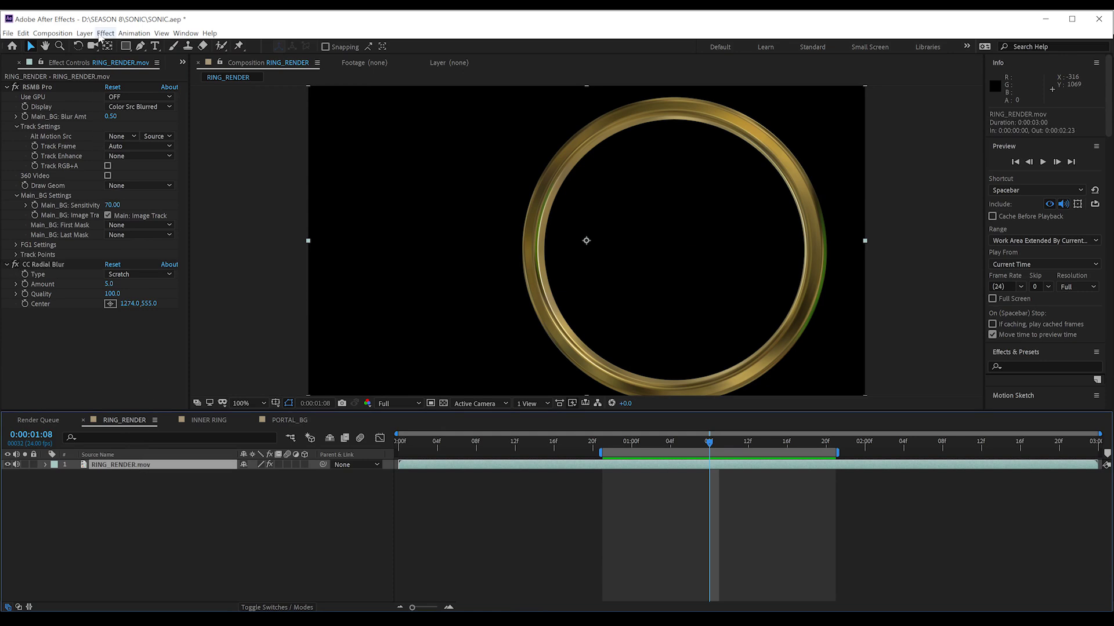
left_click(103, 33)
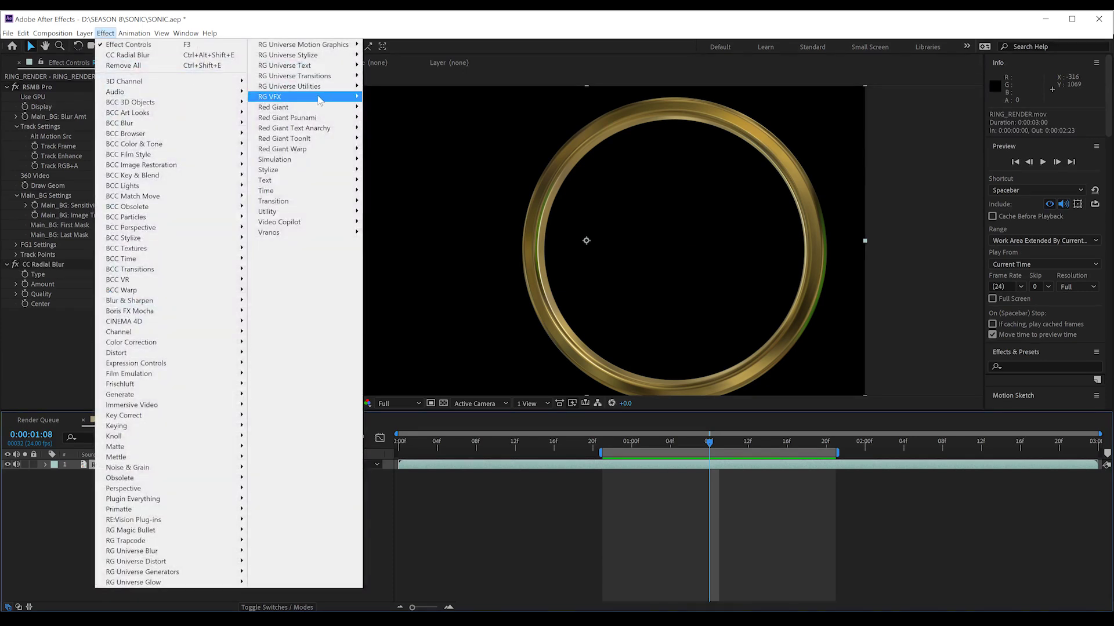
mouse_move(322, 100)
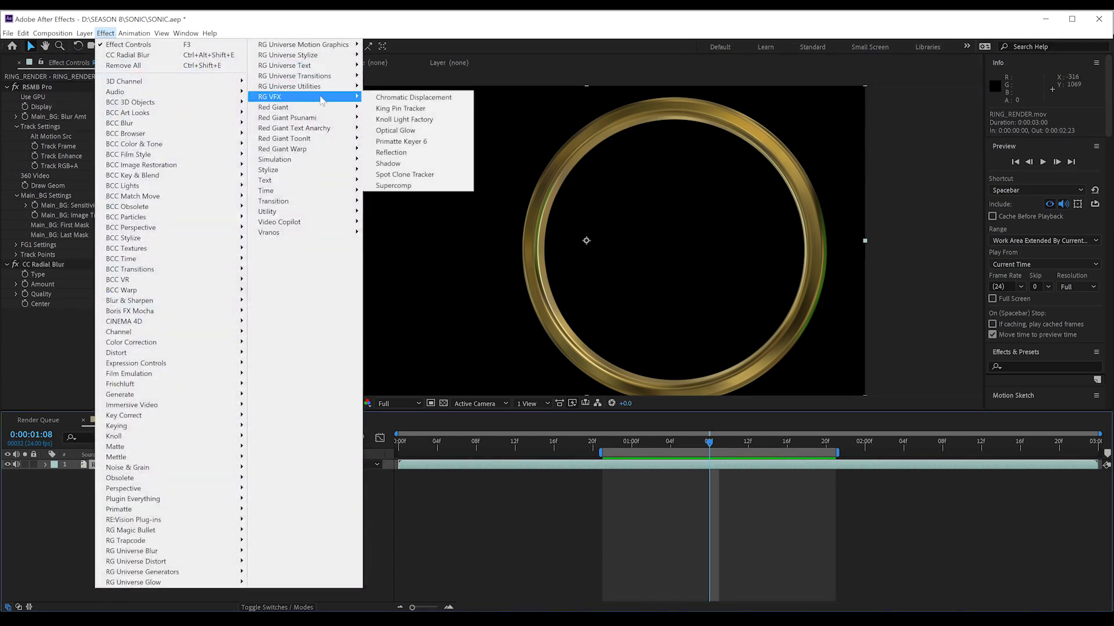
left_click(413, 131)
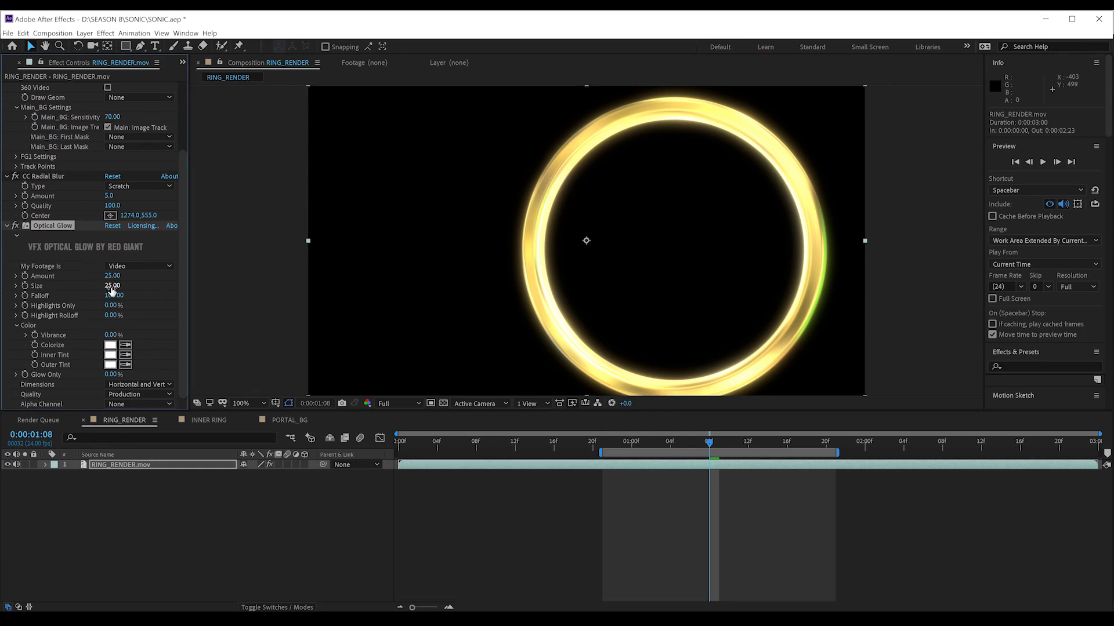
left_click(112, 306)
type("55")
key("Return")
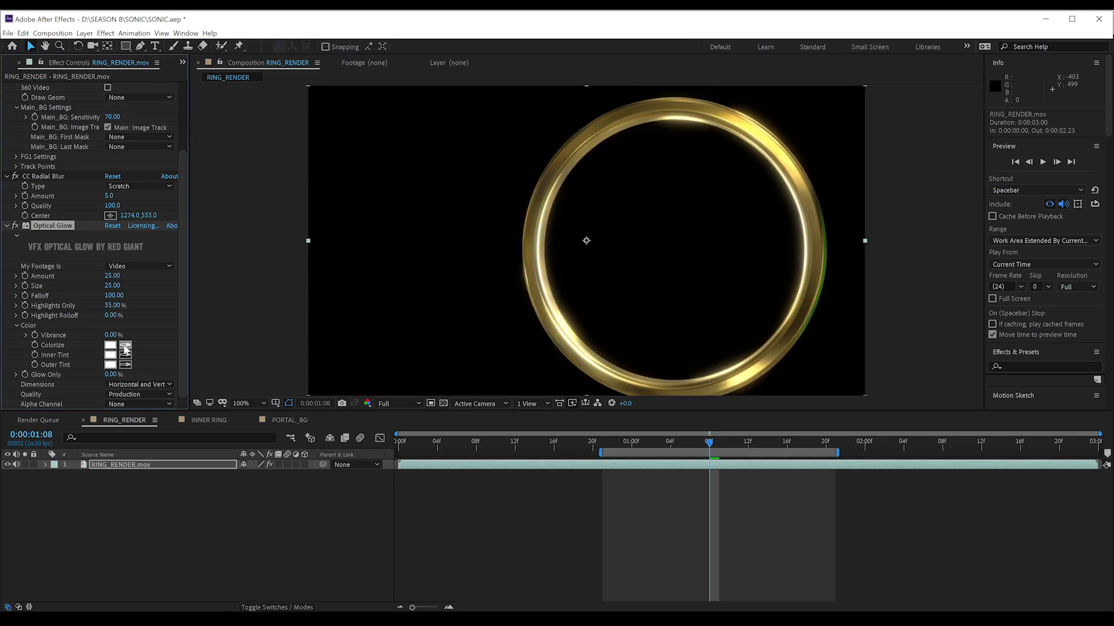
Tint the glow yellow FDF04A and set its Alpha Channel to Extend (Unmult)
left_click(124, 346)
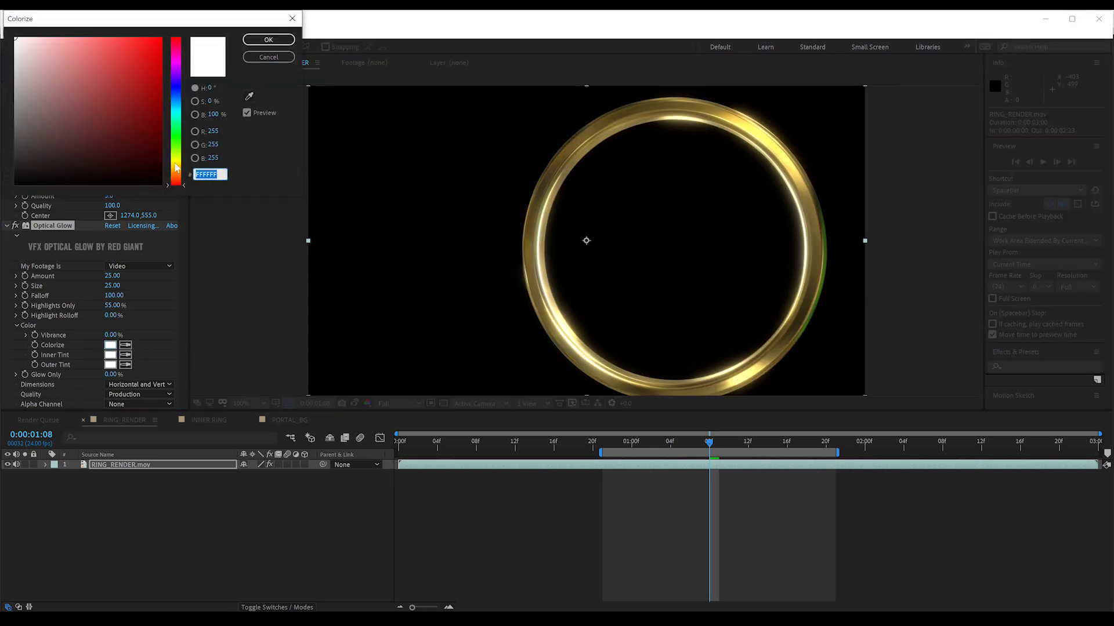
left_click_drag(176, 167, 176, 162)
left_click_drag(117, 127, 119, 39)
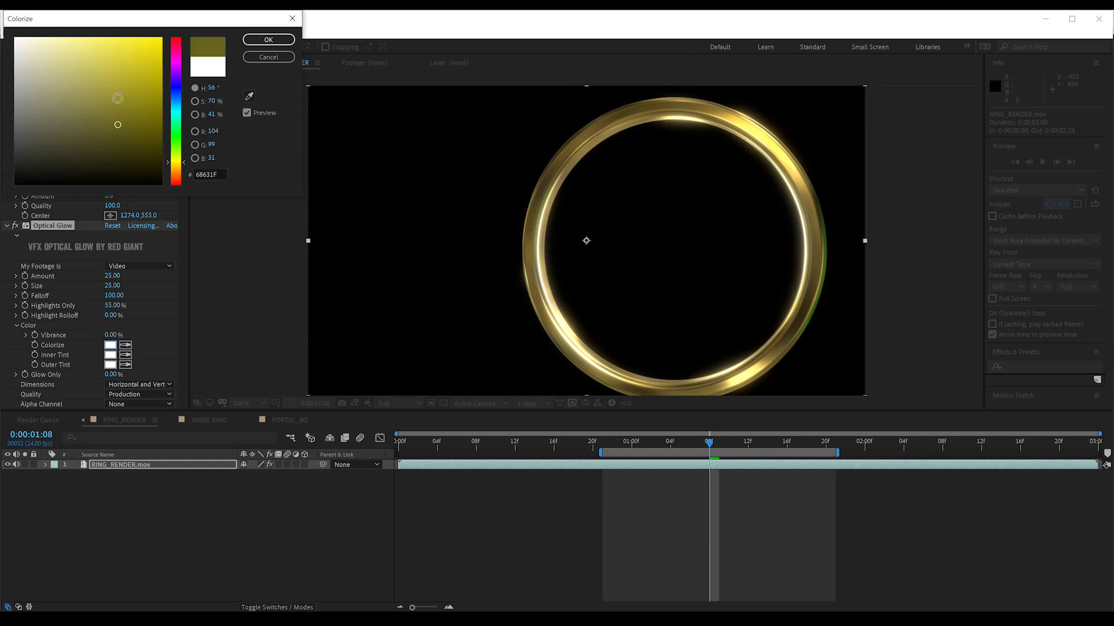
left_click(244, 41)
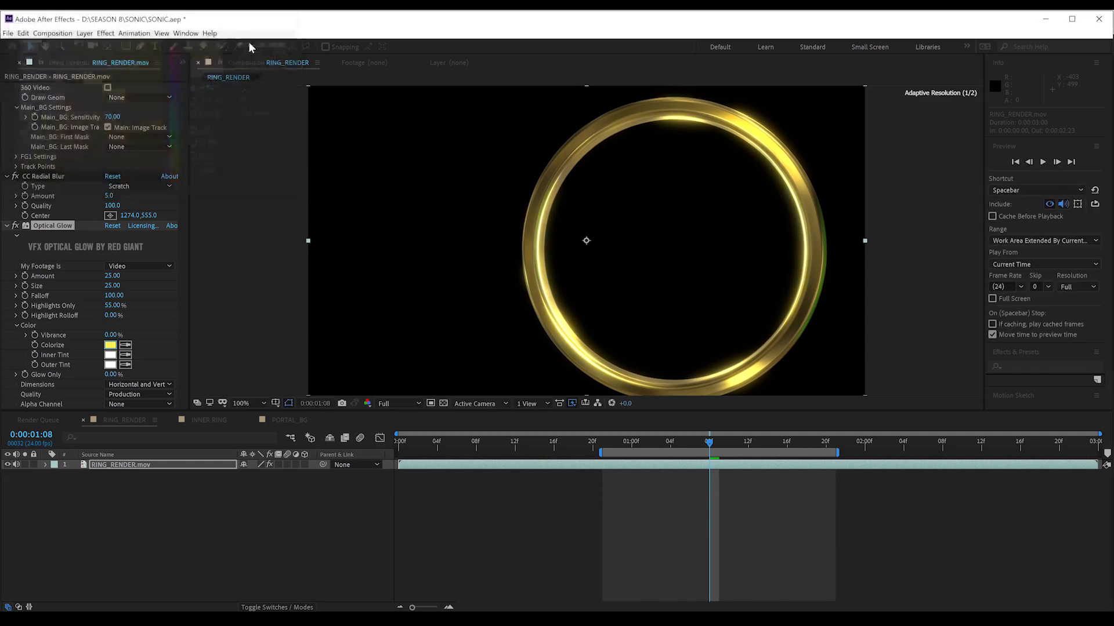
left_click(155, 401)
left_click(150, 437)
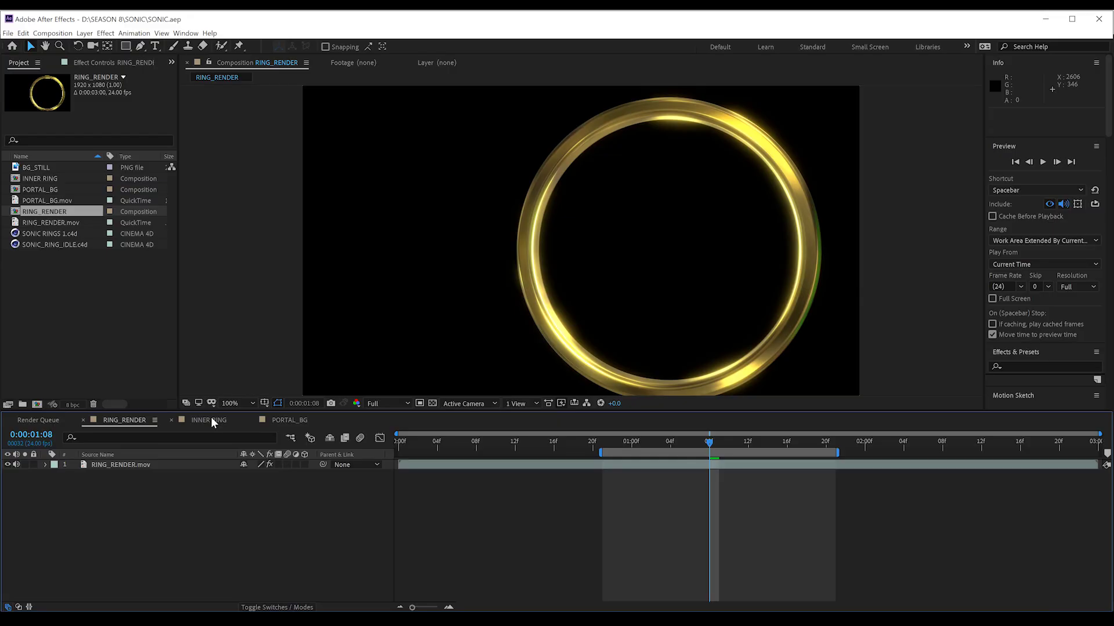
In INNER RING, add a black solid and place it below the RING_RENDER.mov layer
left_click(203, 420)
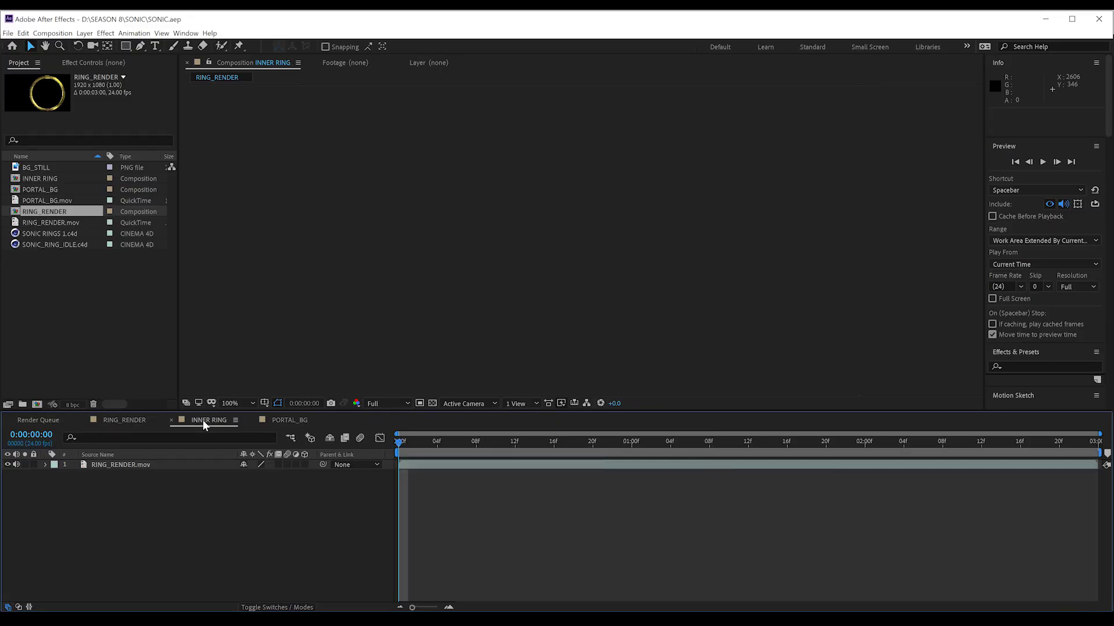
left_click(561, 445)
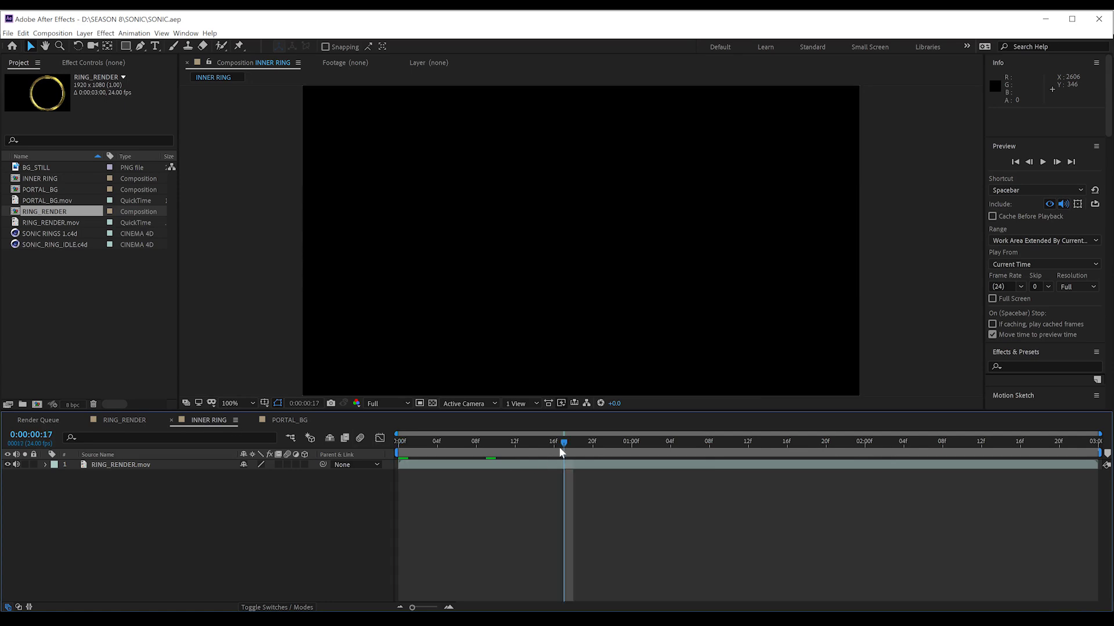
left_click(161, 465)
left_click(84, 33)
mouse_move(88, 45)
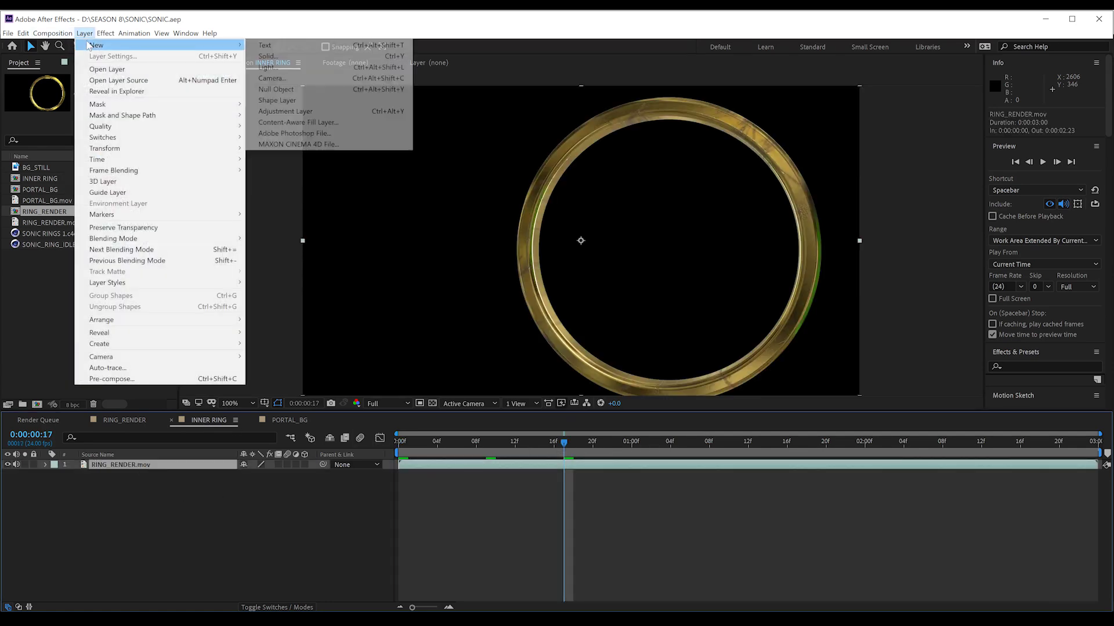
left_click(267, 57)
left_click(192, 244)
left_click_drag(107, 464, 113, 482)
Apply Fractal Noise to the black solid
left_click(110, 35)
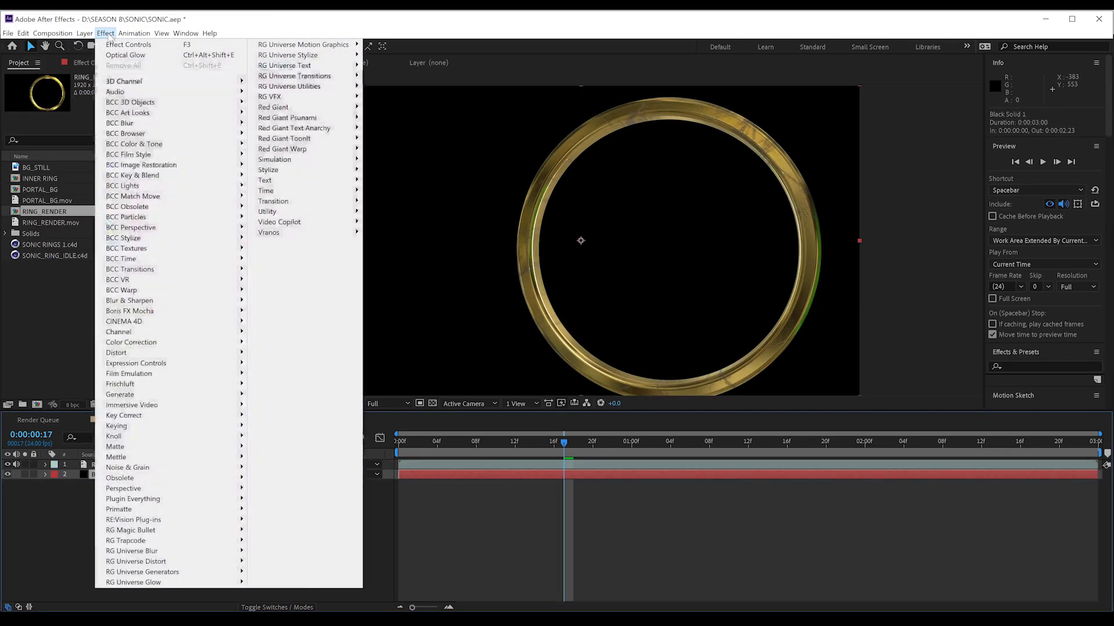
mouse_move(154, 468)
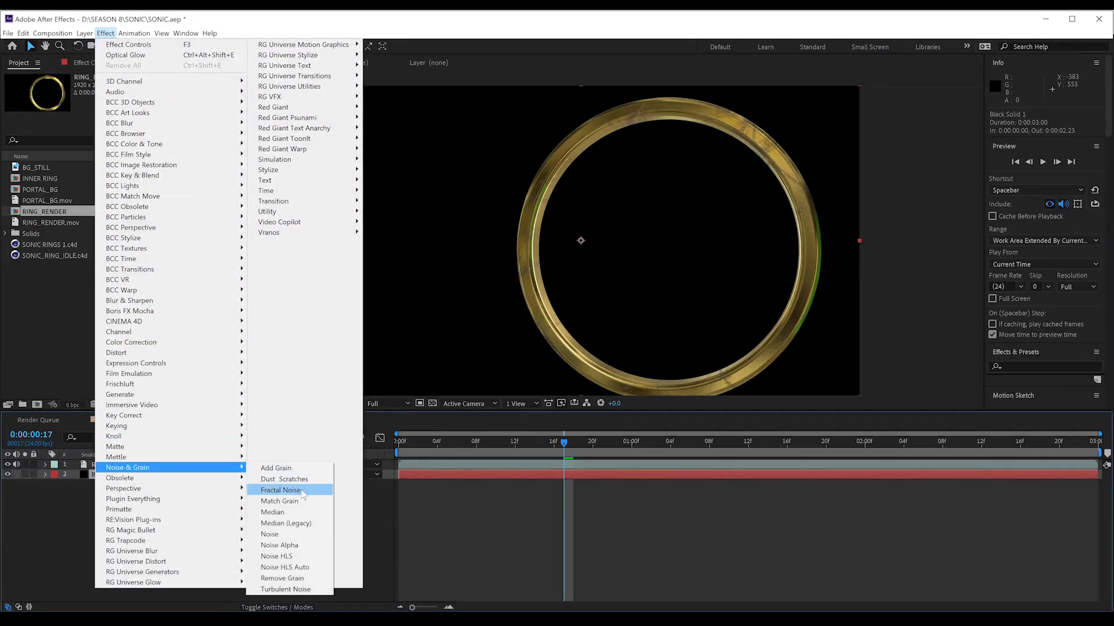
left_click(281, 491)
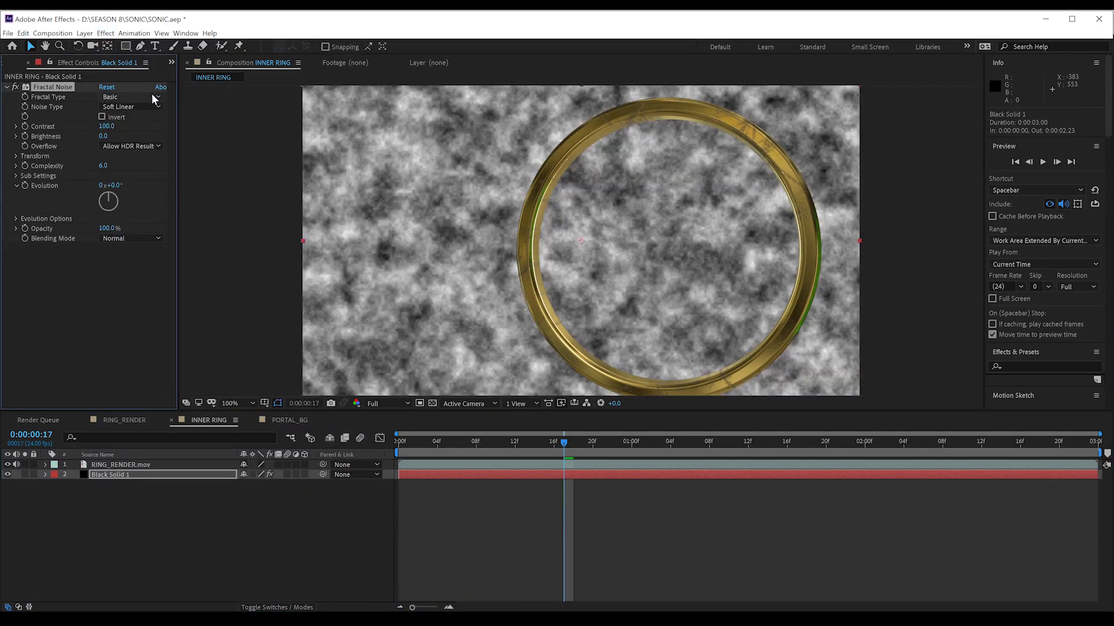
Make the noise an inverted Smeary type with Contrast 60 and Brightness 32
left_click(152, 95)
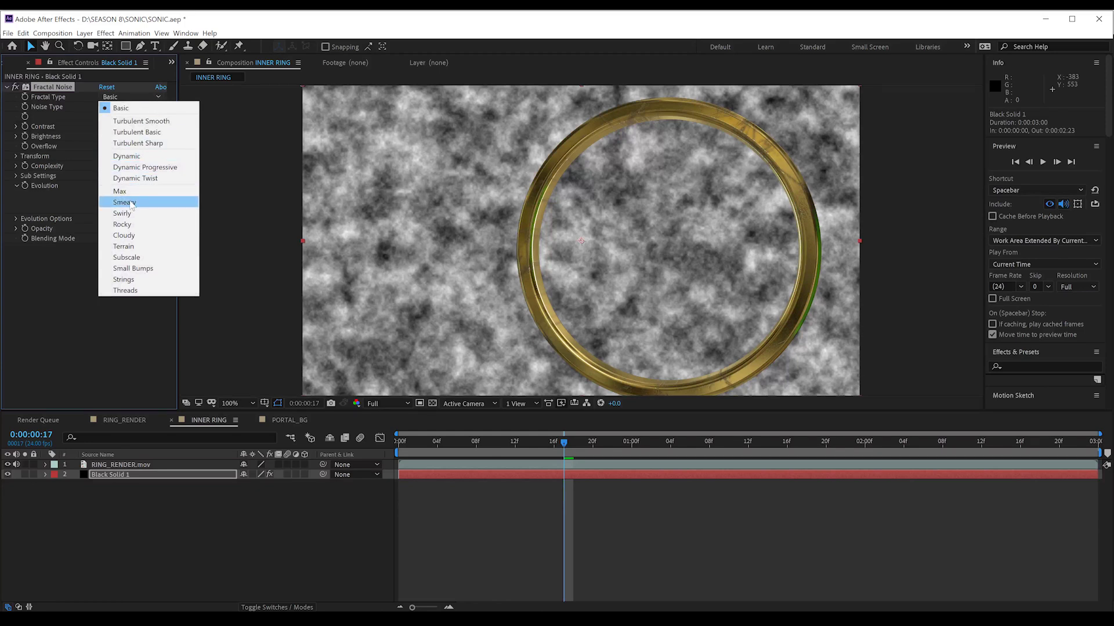
left_click(130, 202)
left_click(102, 117)
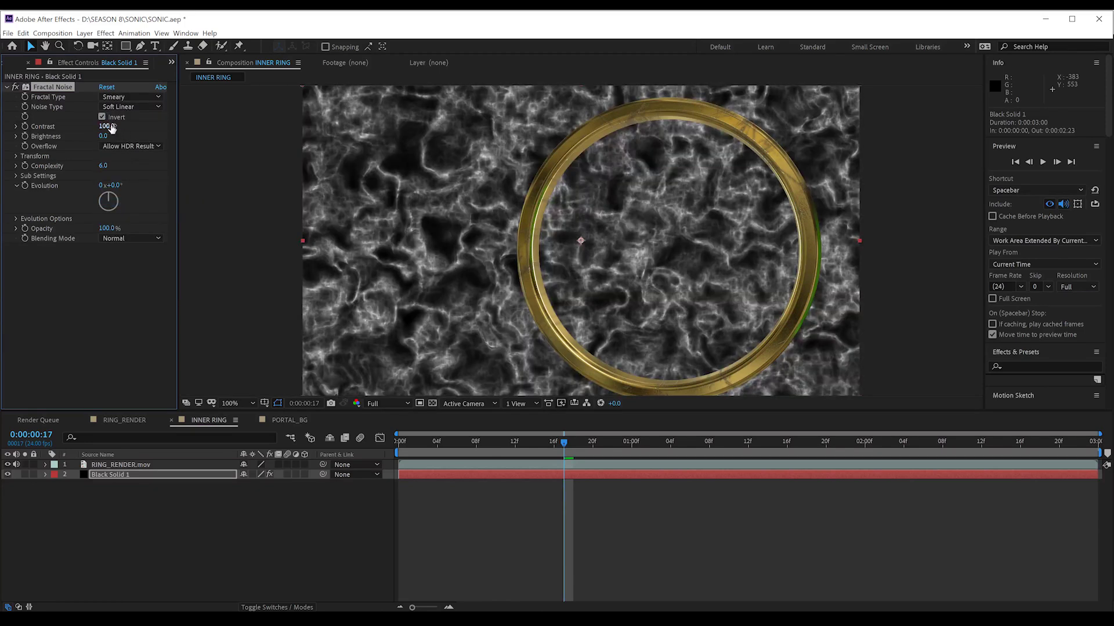
left_click(107, 126)
type("60")
key("Return")
left_click(104, 135)
type("32")
key("Return")
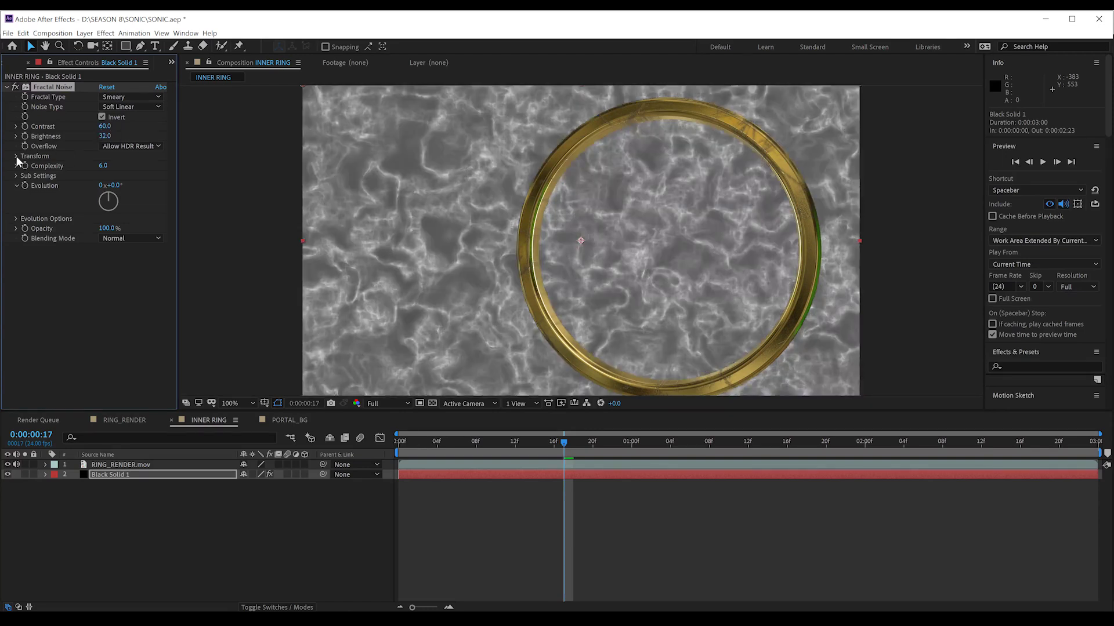
Keyframe Rotation from 0 at the first frame to -1x at the last frame
left_click(15, 156)
left_click(26, 185)
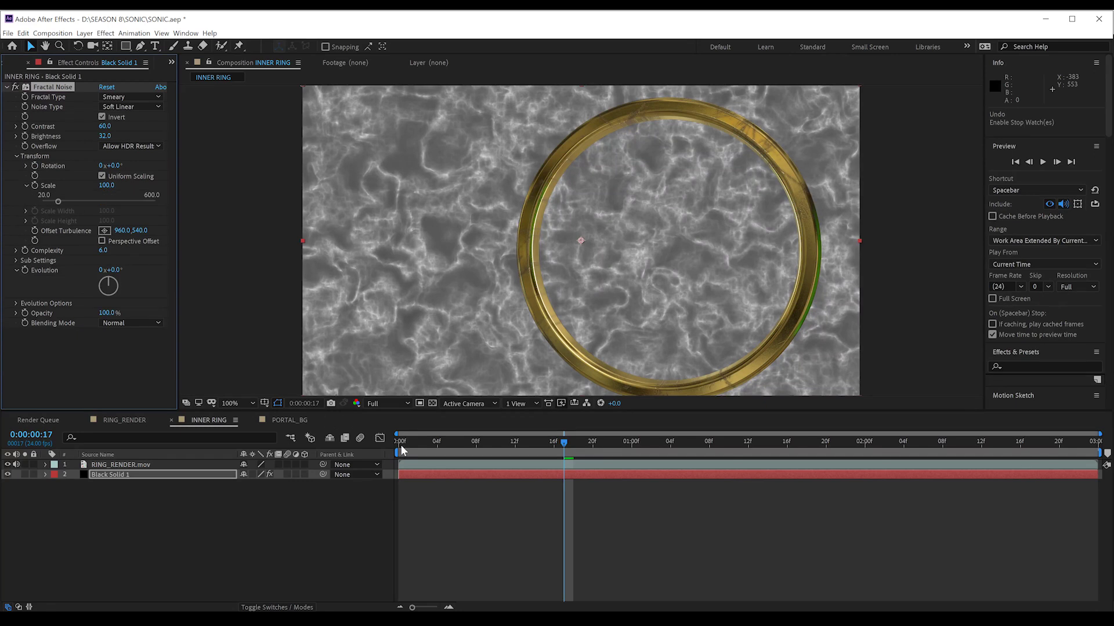
left_click(399, 444)
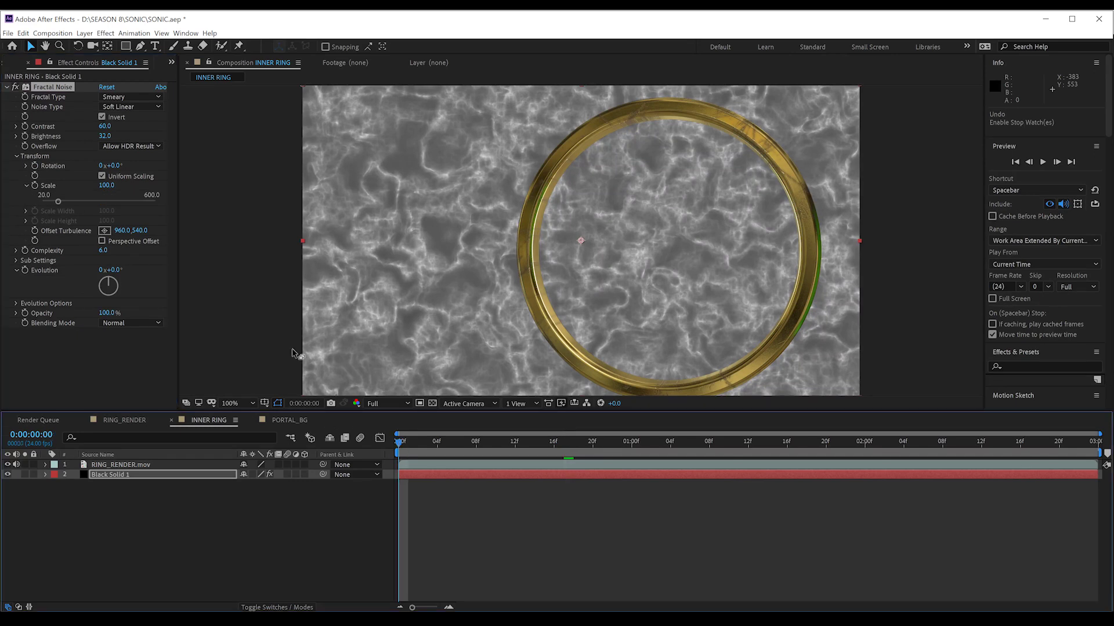
left_click(36, 166)
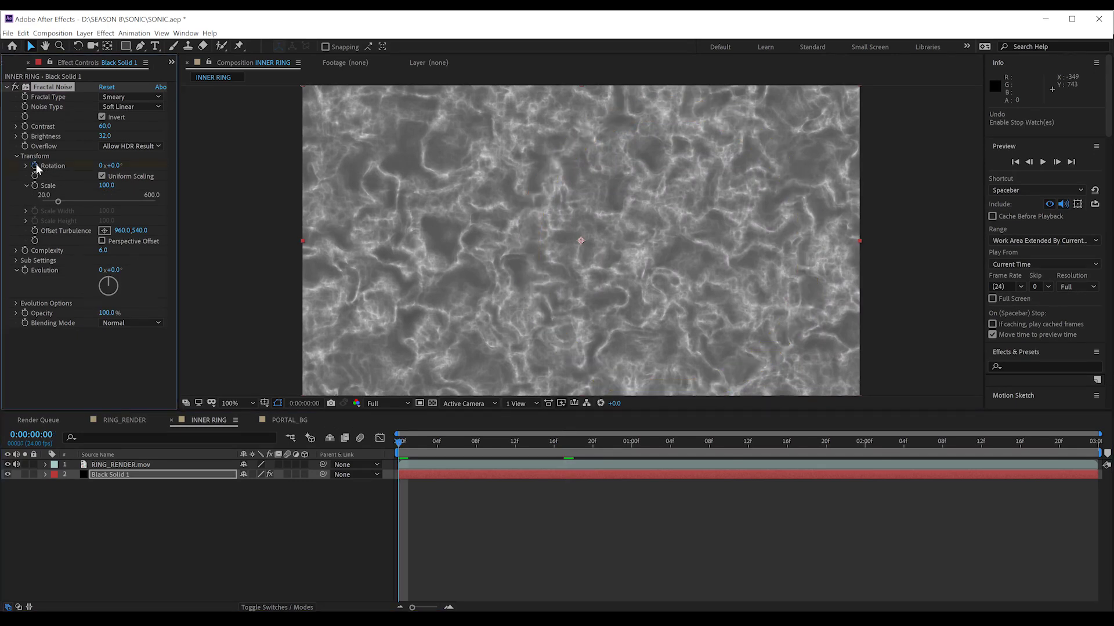
left_click(1098, 442)
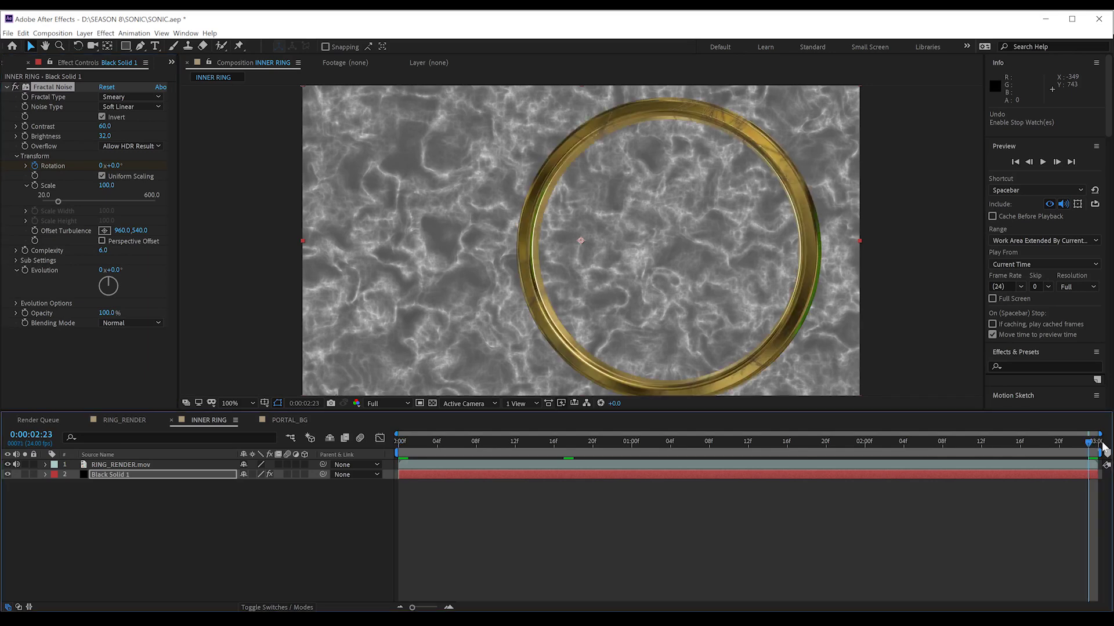
left_click(102, 166)
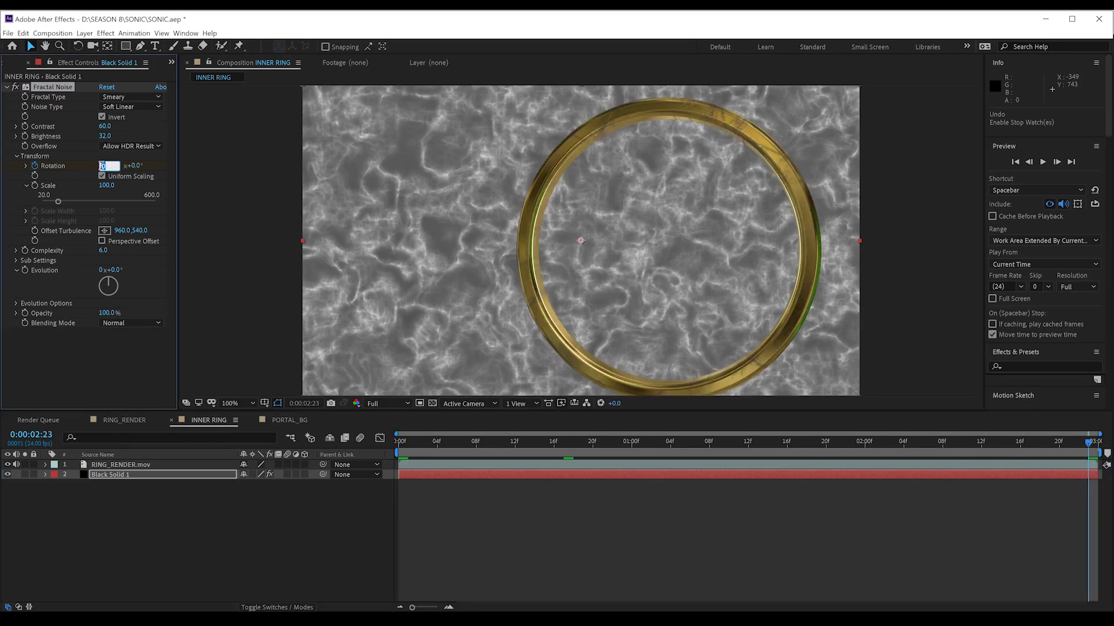
type("-1")
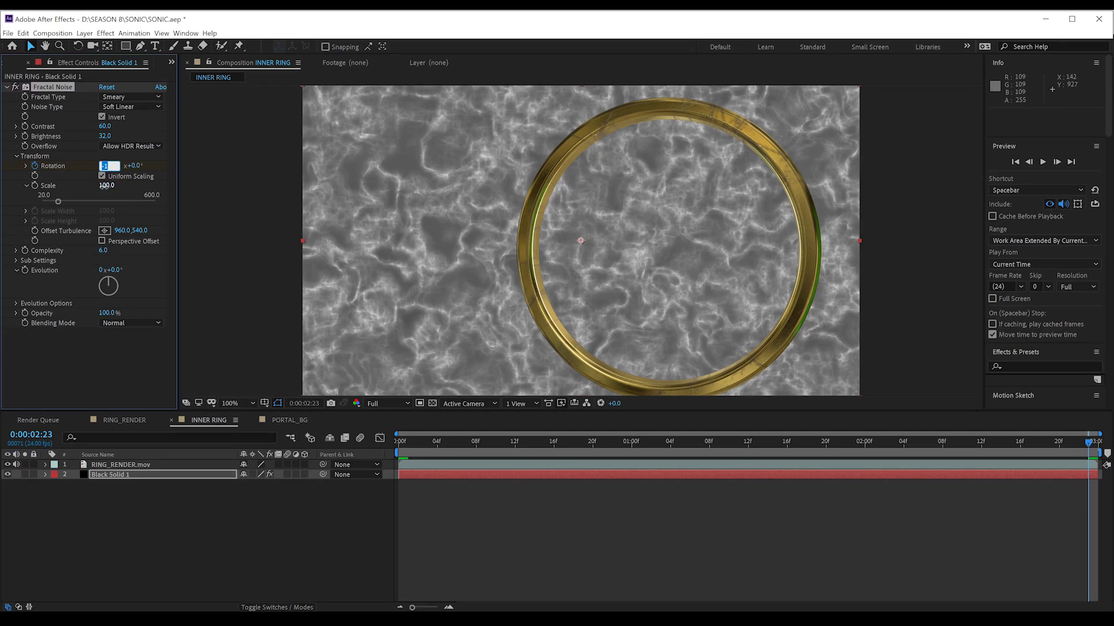
Set noise Scale to 75, offset turbulence right of centre, and Complexity 1.9
left_click(106, 186)
type("75")
key("Return")
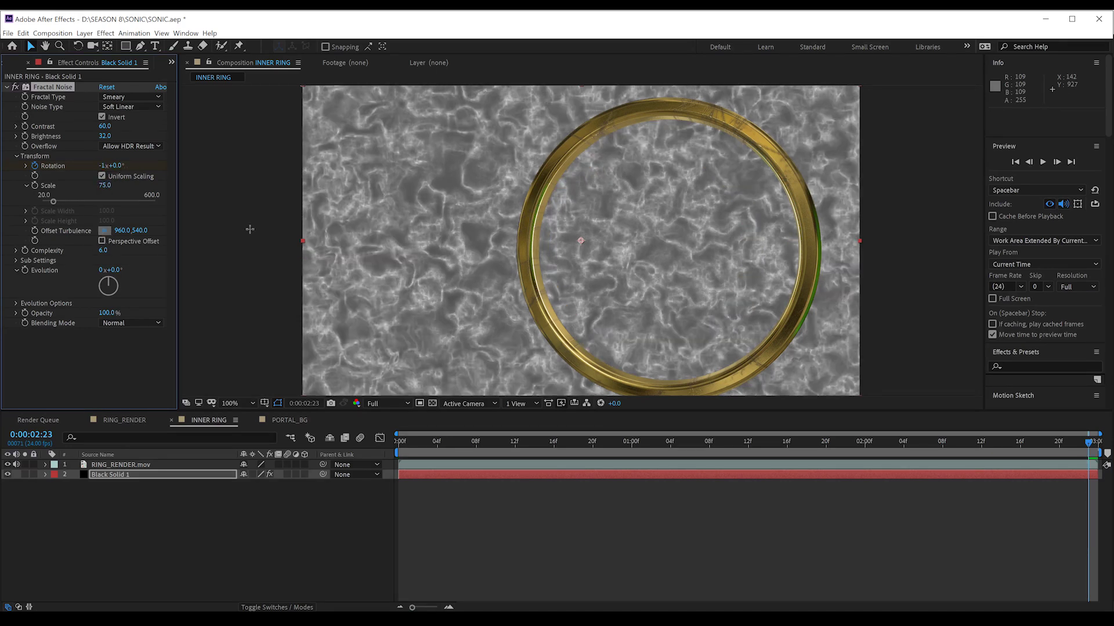
left_click(669, 252)
left_click(104, 251)
key("Return")
Set Sub Influence to 48.5 and Sub Scaling to 67
left_click(16, 261)
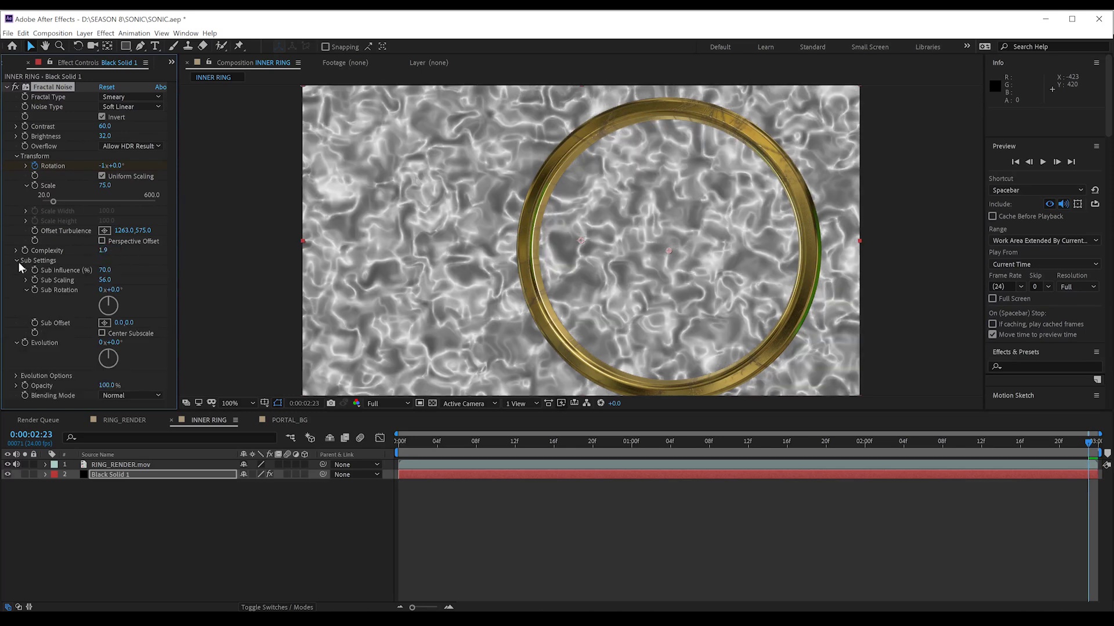
left_click(105, 270)
key("Return")
left_click(104, 280)
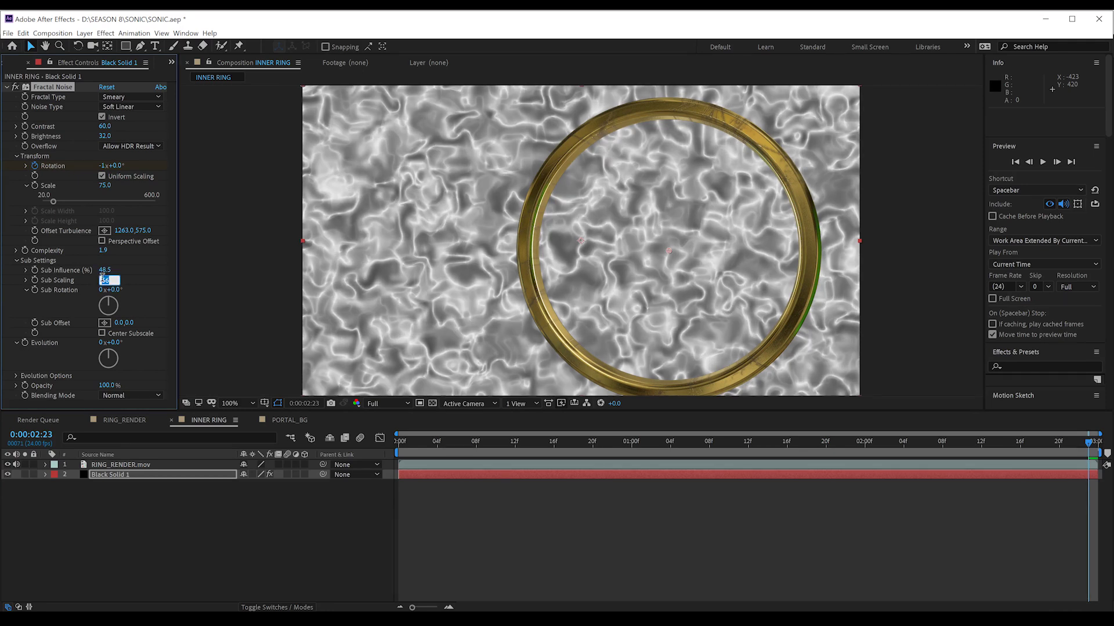
type("67.1")
key("Return")
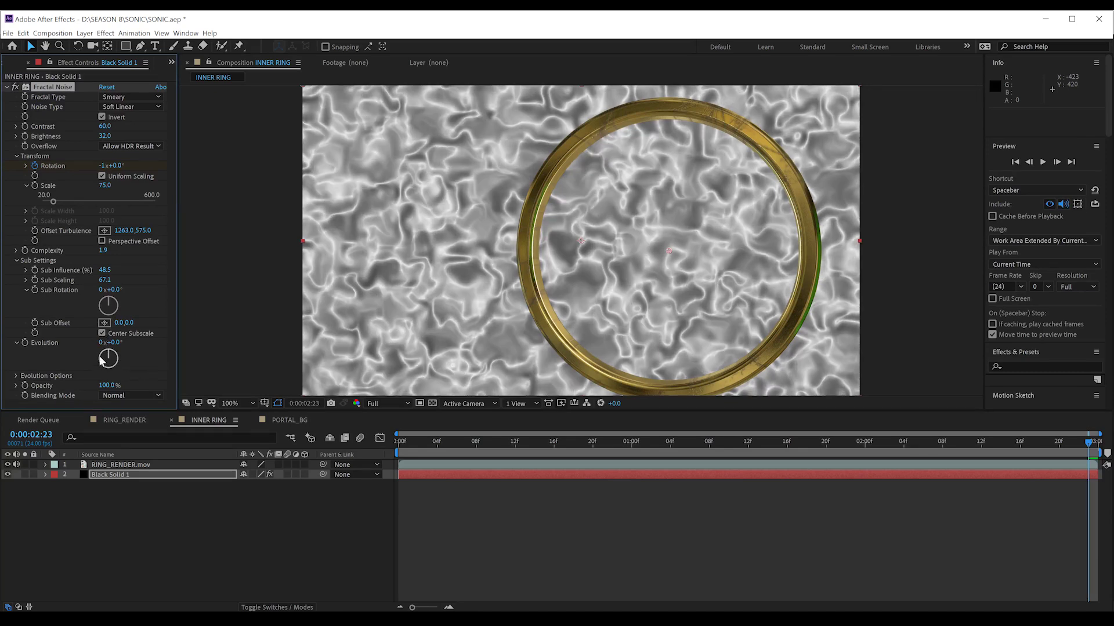
left_click(401, 442)
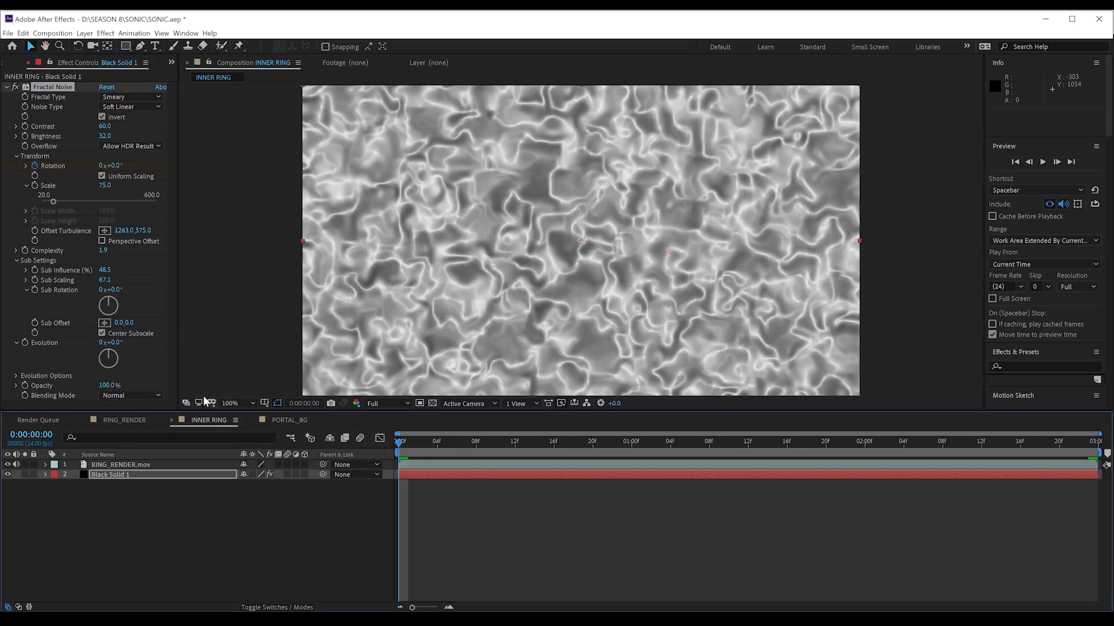
Drive the Fractal Noise Evolution with the expression time*40, then hide Black Solid 1
left_click(26, 343, "alt")
type("time*")
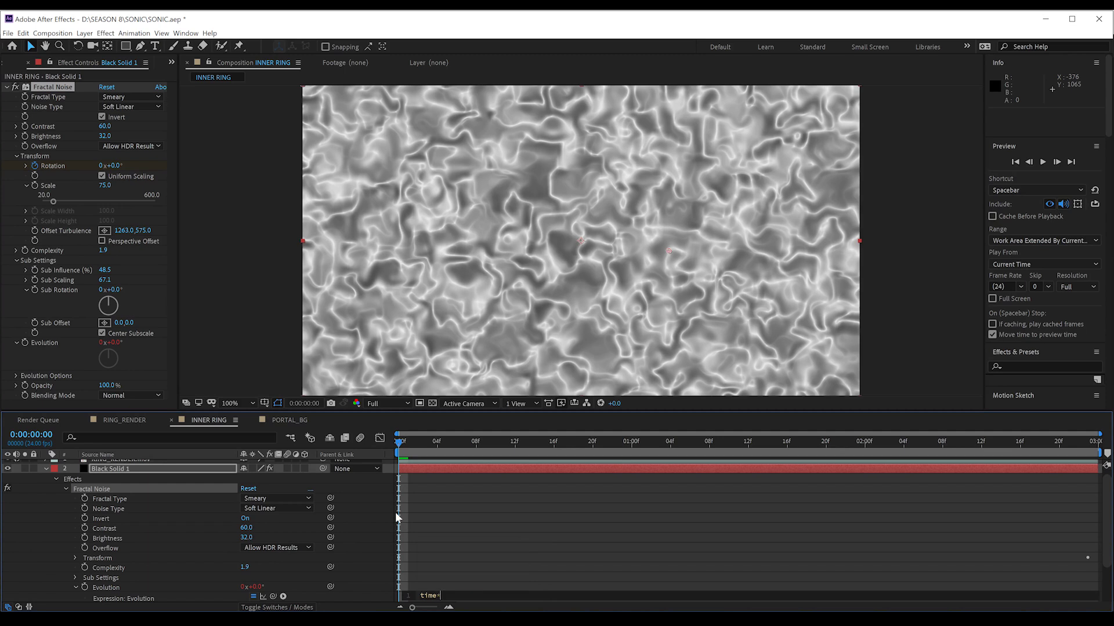
type("40")
left_click(447, 513)
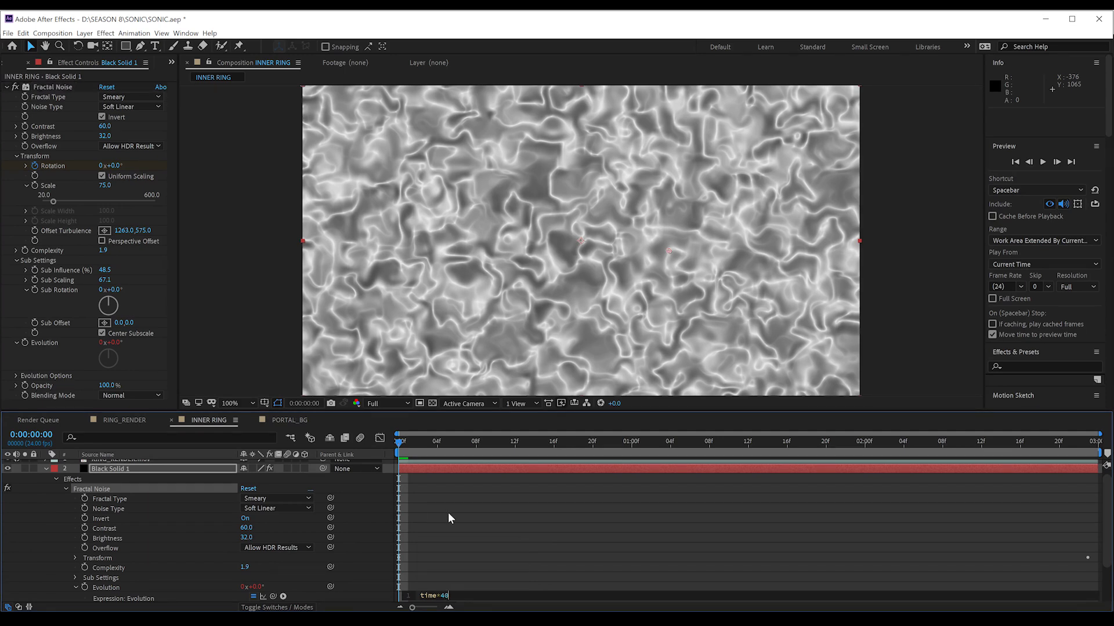
left_click(46, 469)
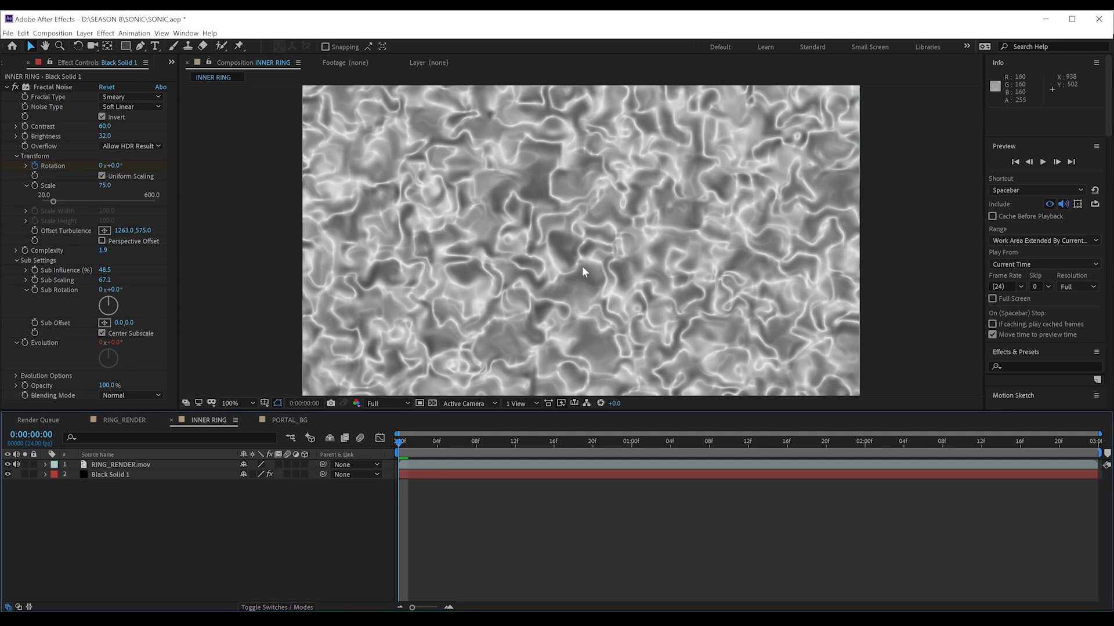
left_click(8, 474)
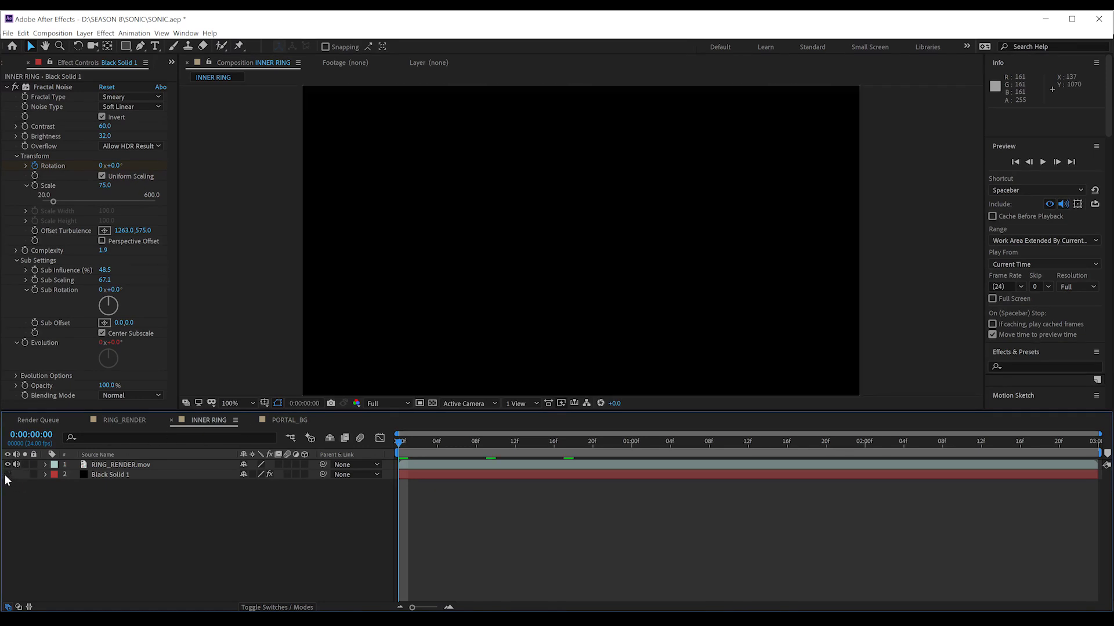
Apply Distort > Displacement Map to the RING_RENDER.mov layer
left_click(131, 466)
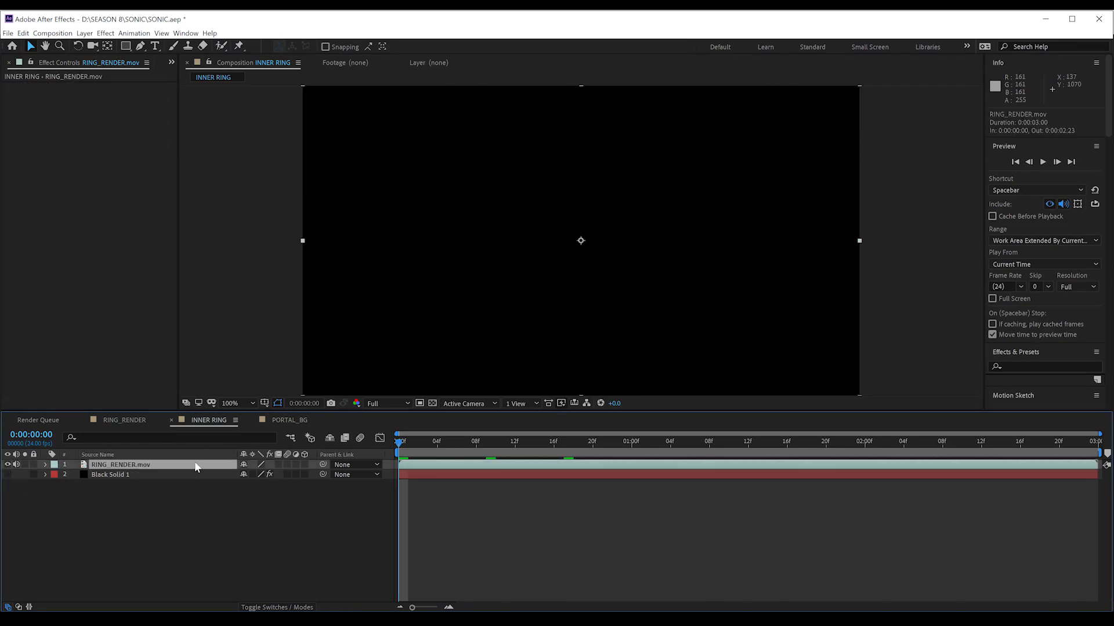
left_click(571, 445)
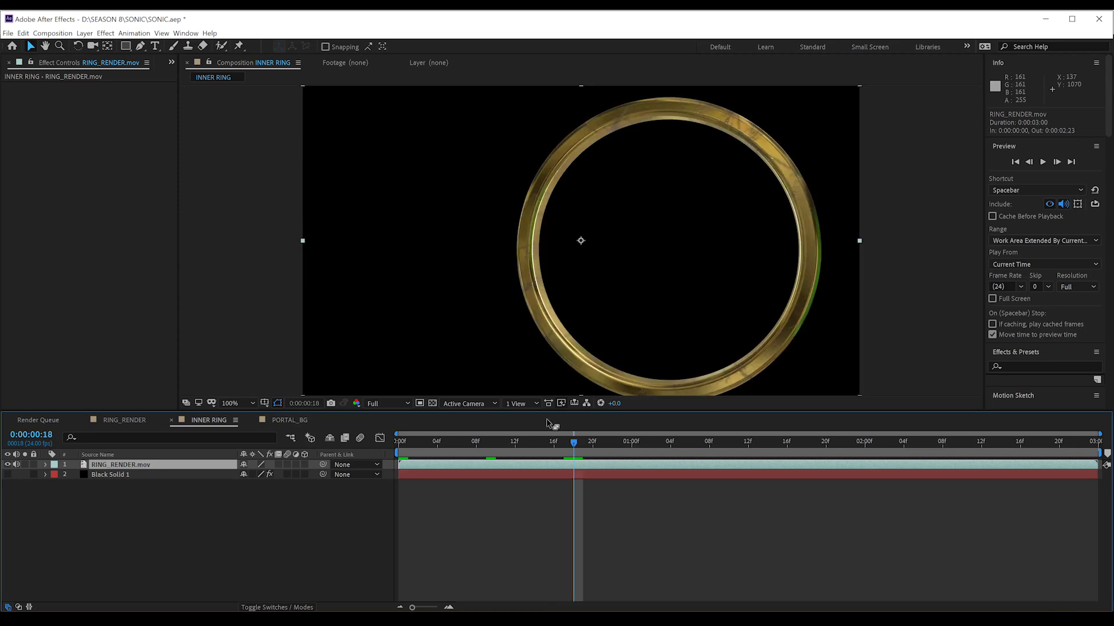
left_click(105, 33)
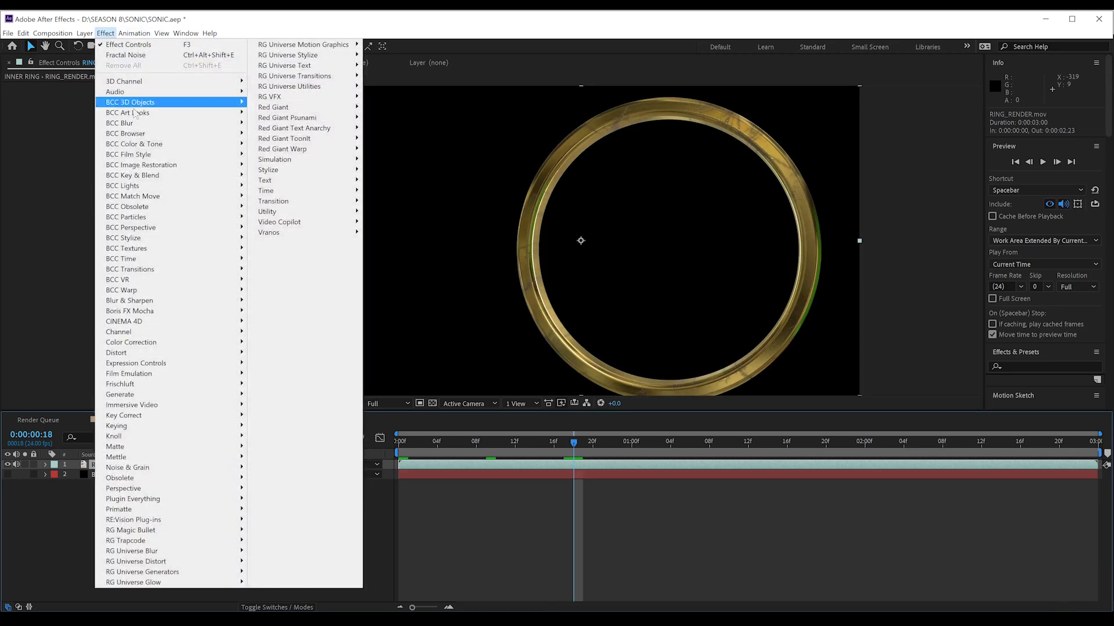
mouse_move(155, 353)
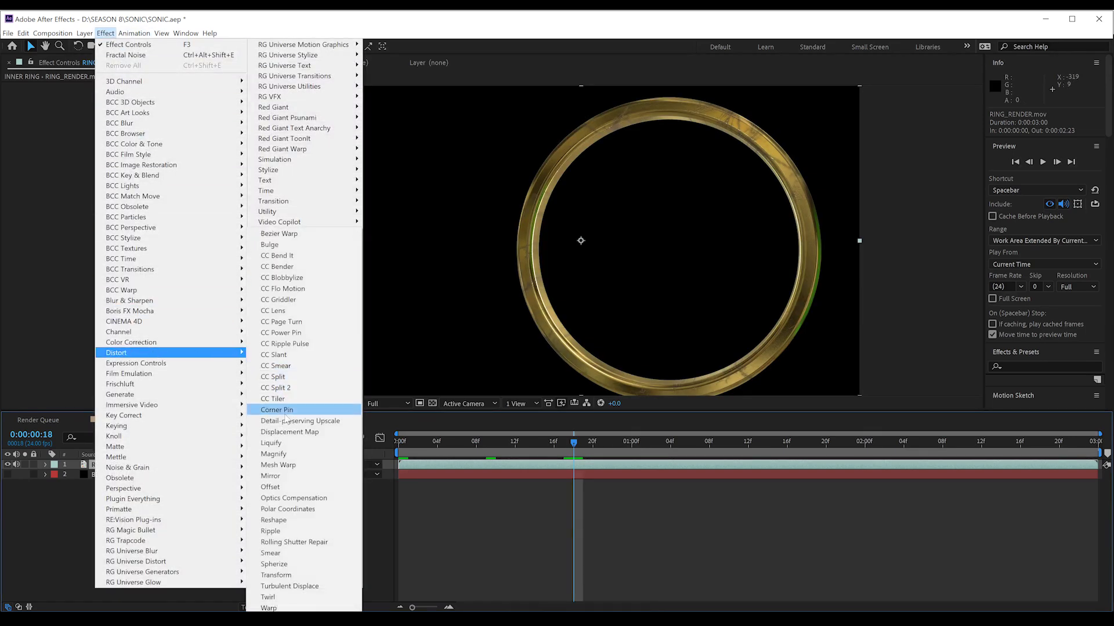
left_click(290, 432)
Map from Black Solid 1's Effects & Masks, using Luminance for horizontal and vertical displacement
left_click(116, 97)
left_click(123, 132)
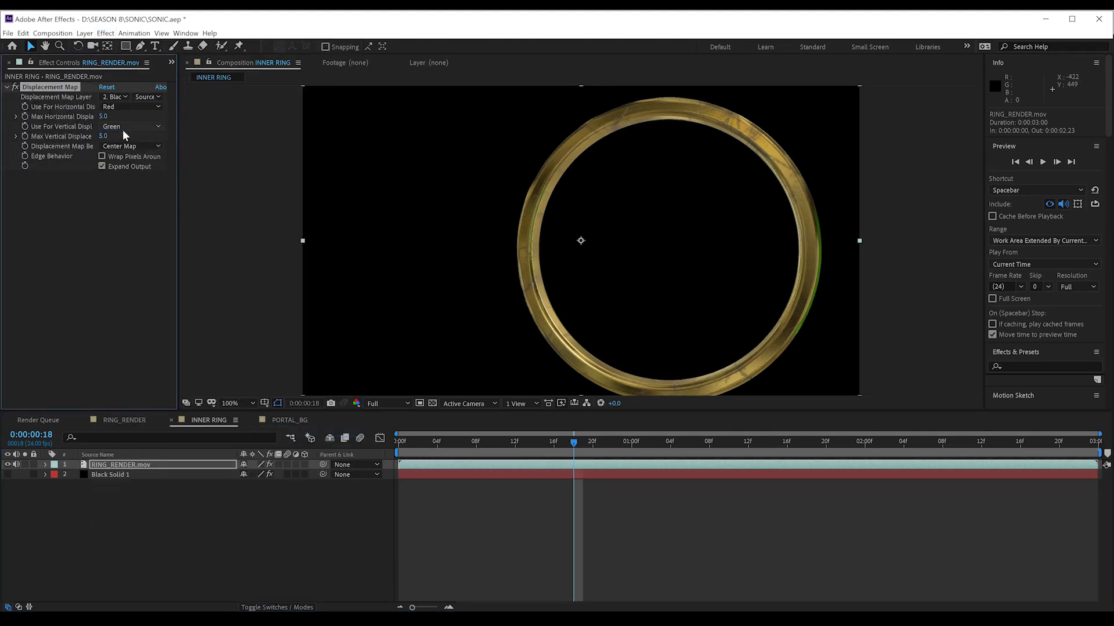
left_click(147, 97)
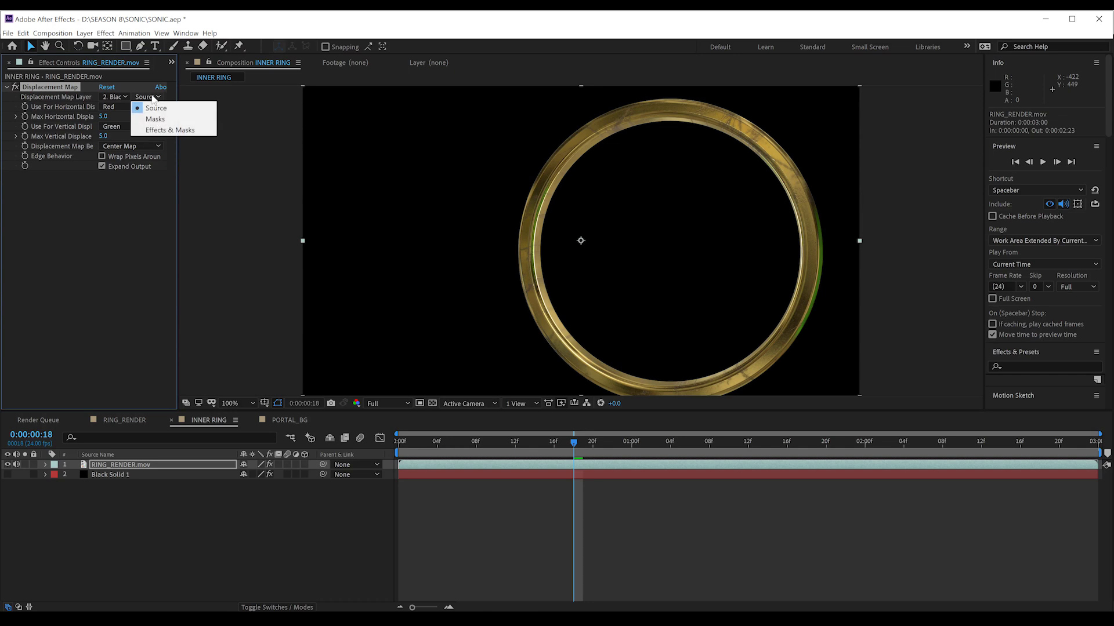
left_click(160, 130)
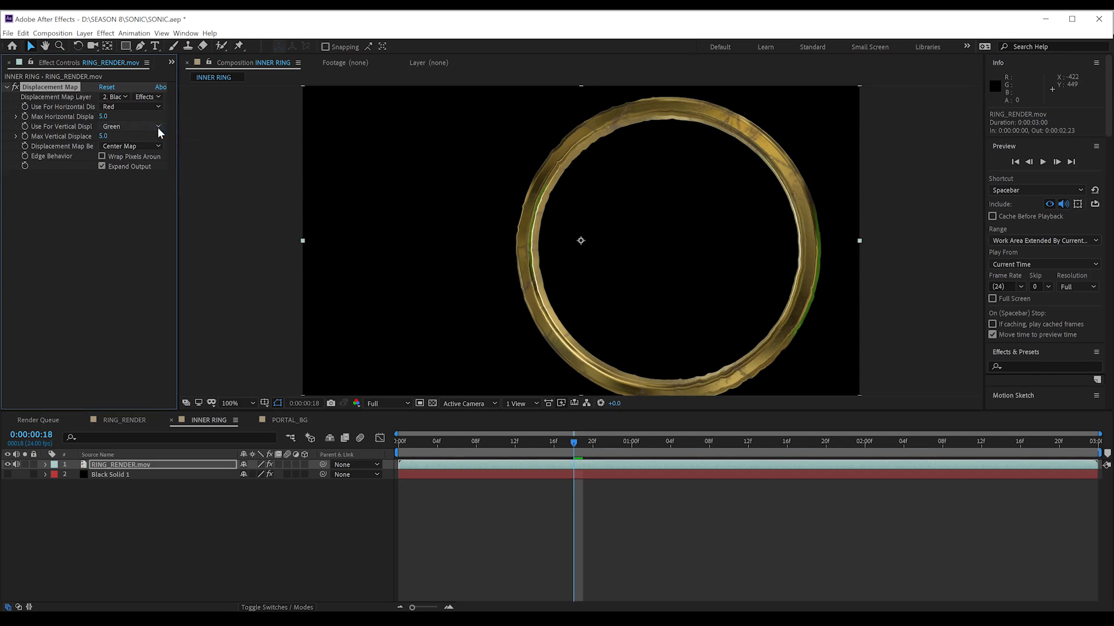
left_click(125, 108)
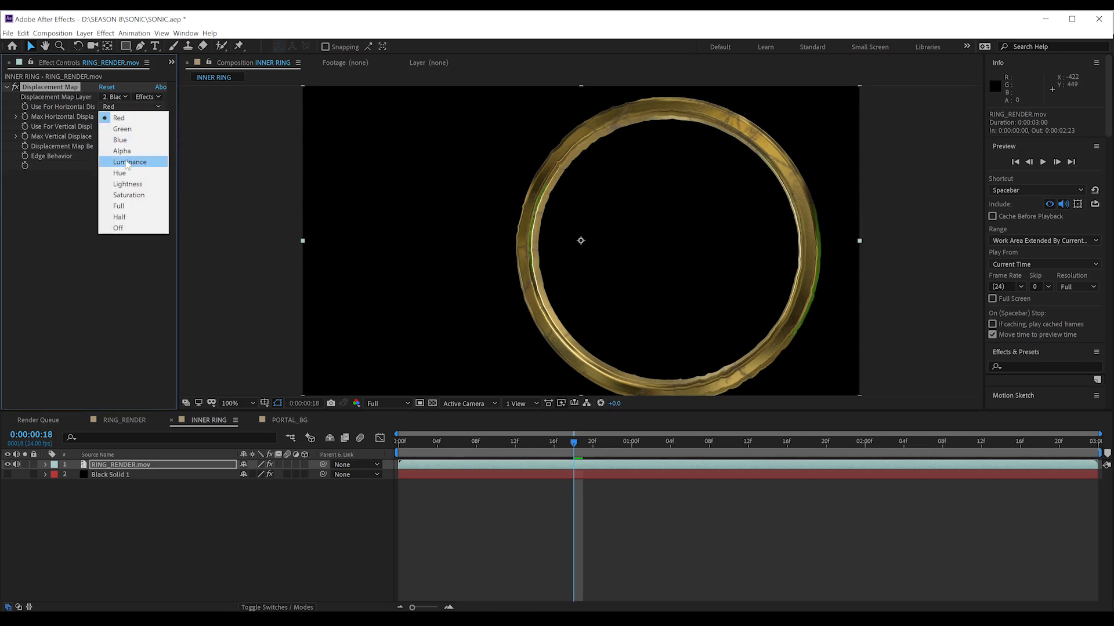
left_click(129, 162)
left_click(127, 126)
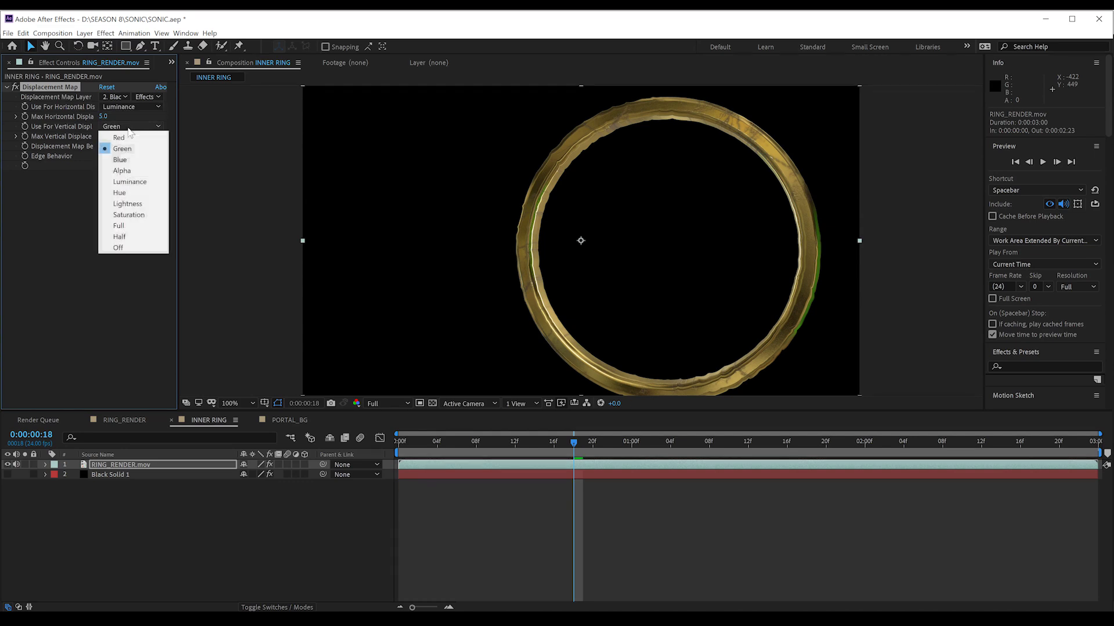
left_click(130, 182)
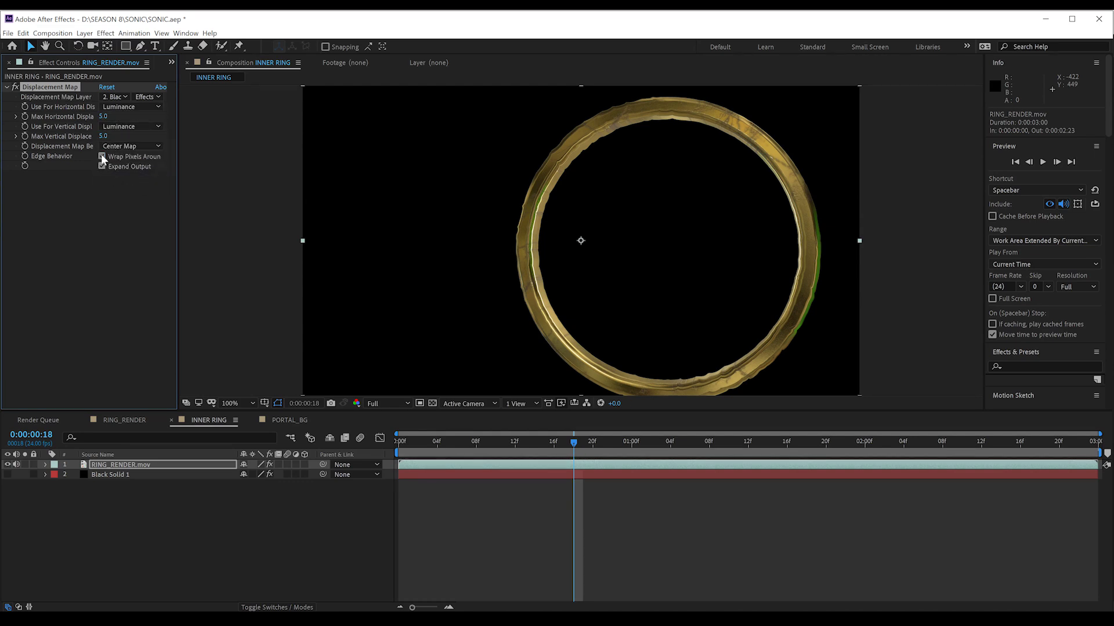
Set maximum horizontal and vertical displacement to 32 and preview the distorted ring
left_click(103, 116)
type("32")
key("Return")
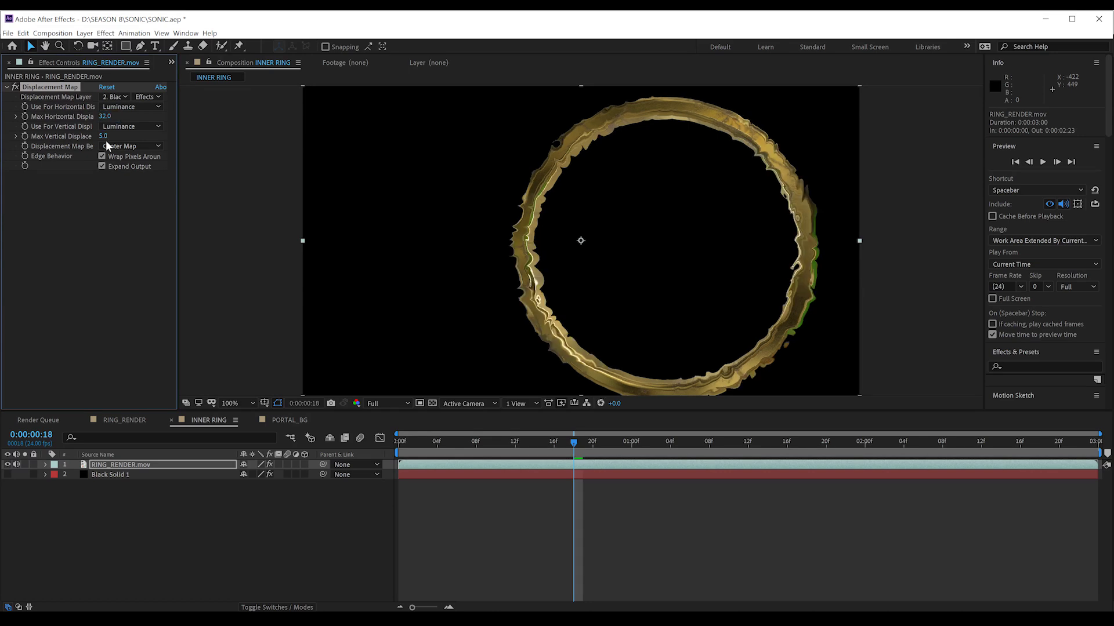
left_click(103, 136)
type("32")
key("Return")
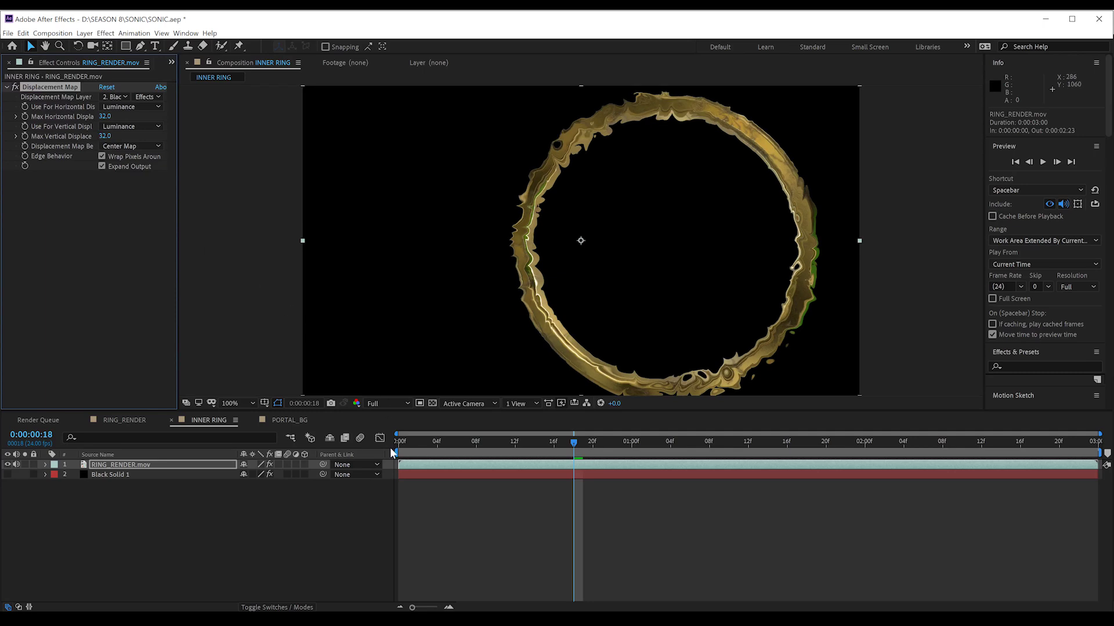
left_click(398, 447)
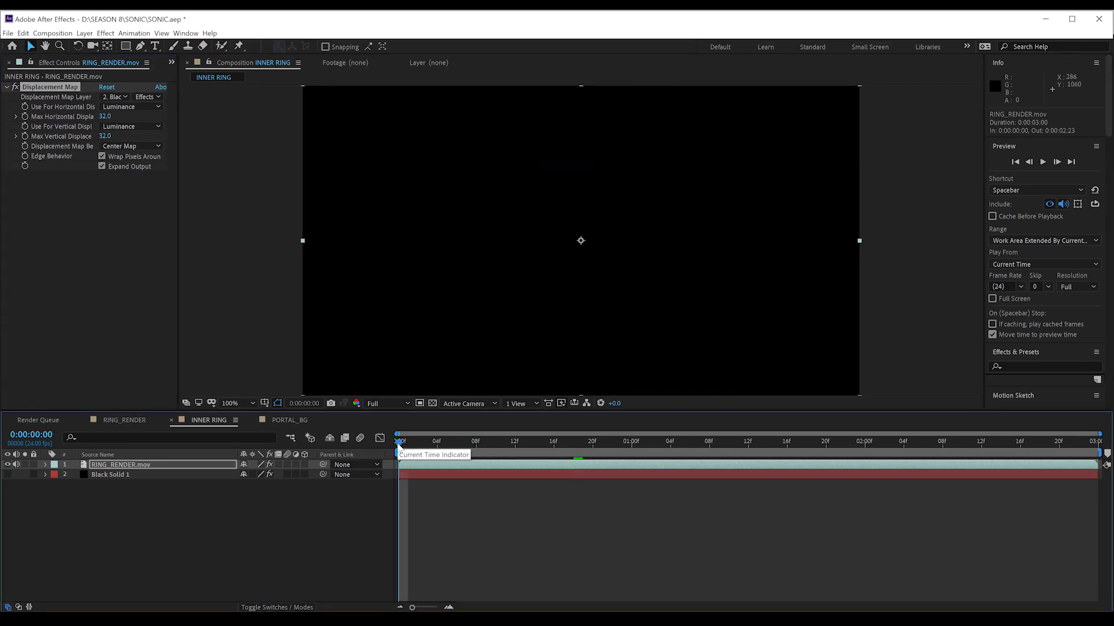
left_click(412, 447)
left_click_drag(413, 448, 561, 448)
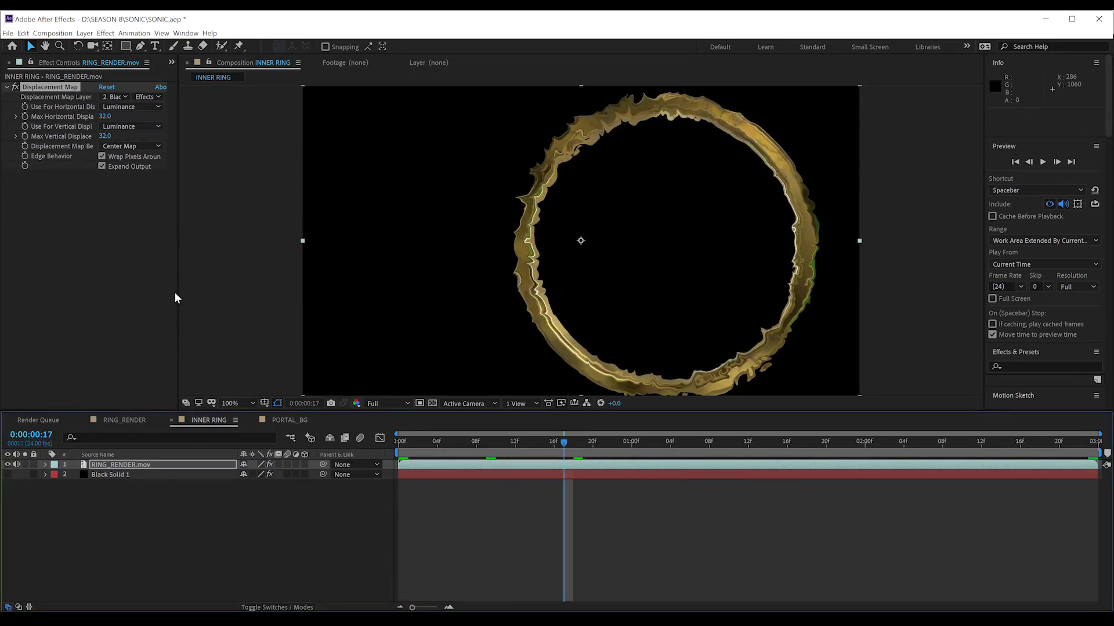
Add the INNER RING comp as a layer in the RING_RENDER composition
left_click(119, 419)
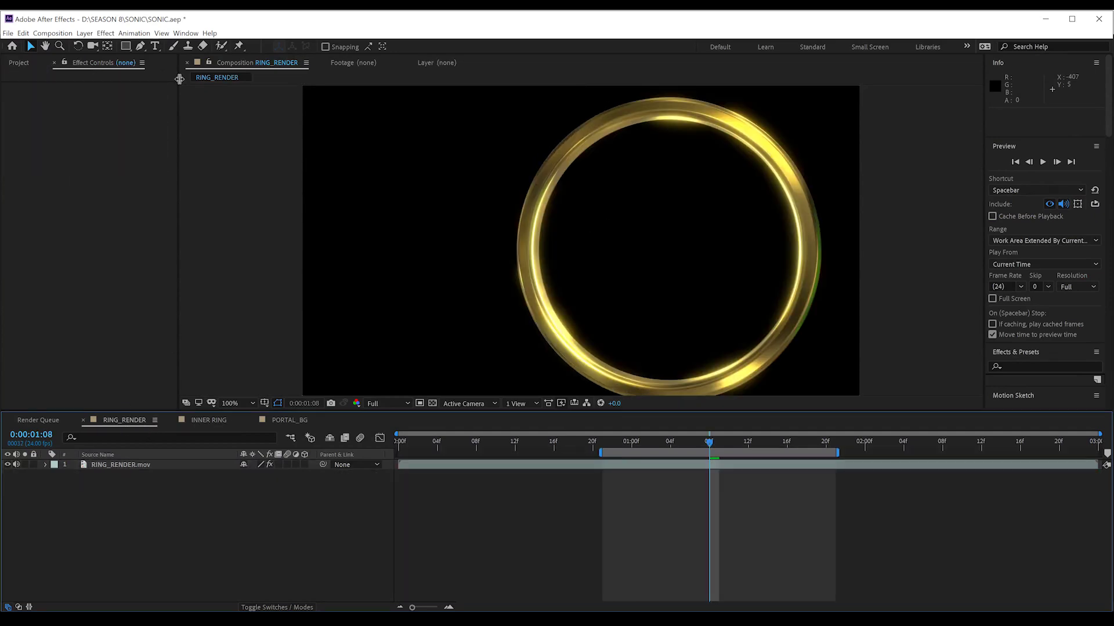
left_click(16, 62)
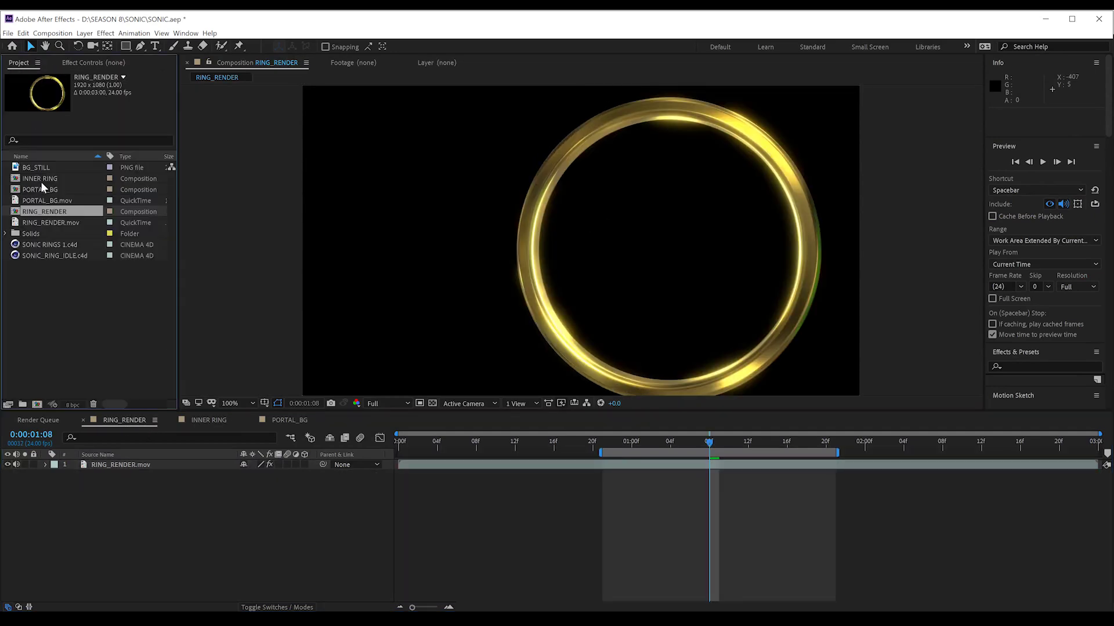
left_click_drag(40, 179, 122, 477)
Scale INNER RING to 93% and nudge it to line up with the gold ring
key("s")
left_click(275, 485)
type("93")
key("Return")
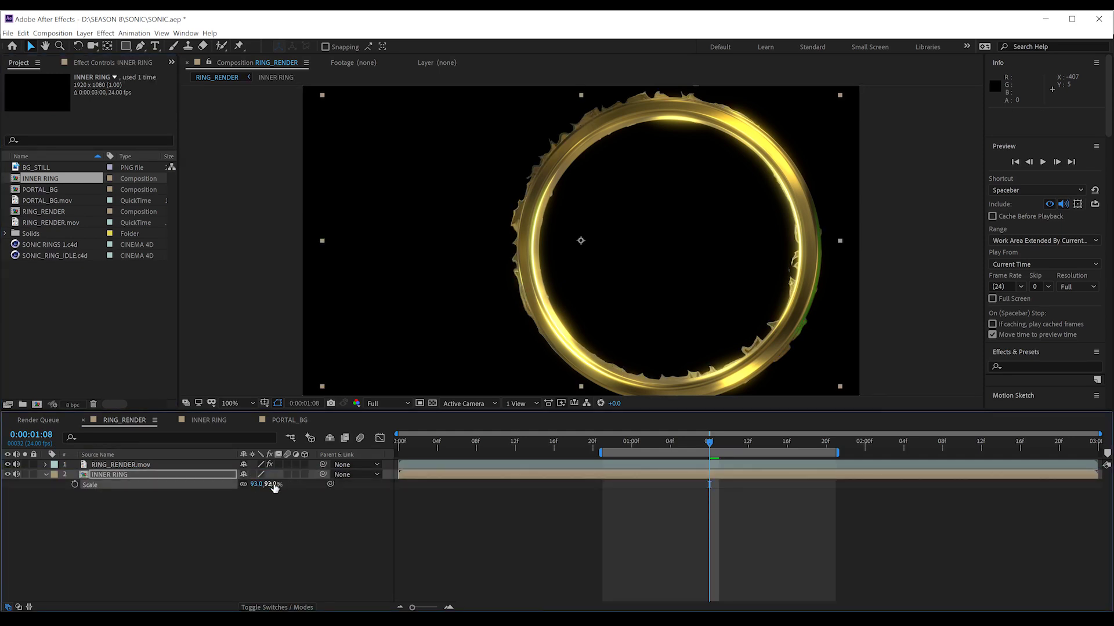
left_click_drag(653, 298, 665, 305)
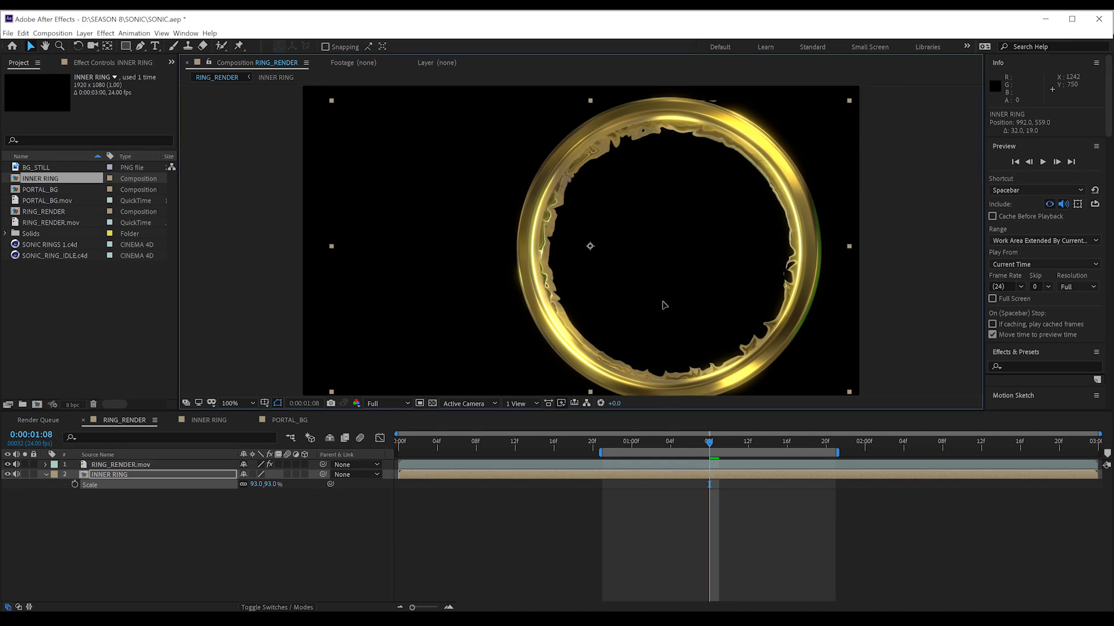
left_click(663, 306)
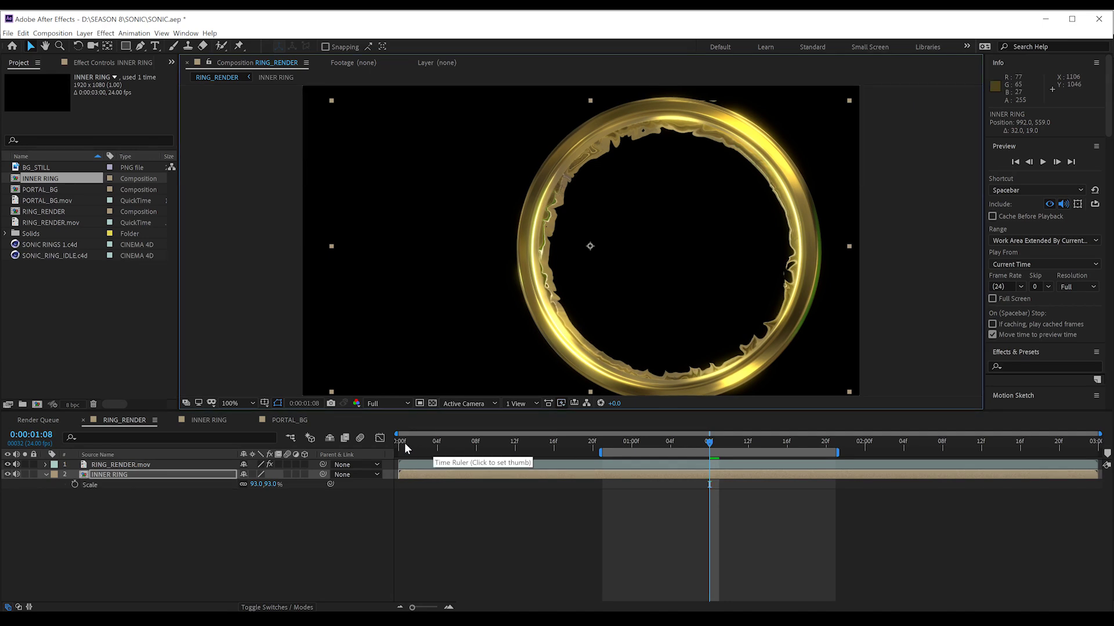
Trim the INNER RING layer's in-point to frame 7
left_click(447, 442)
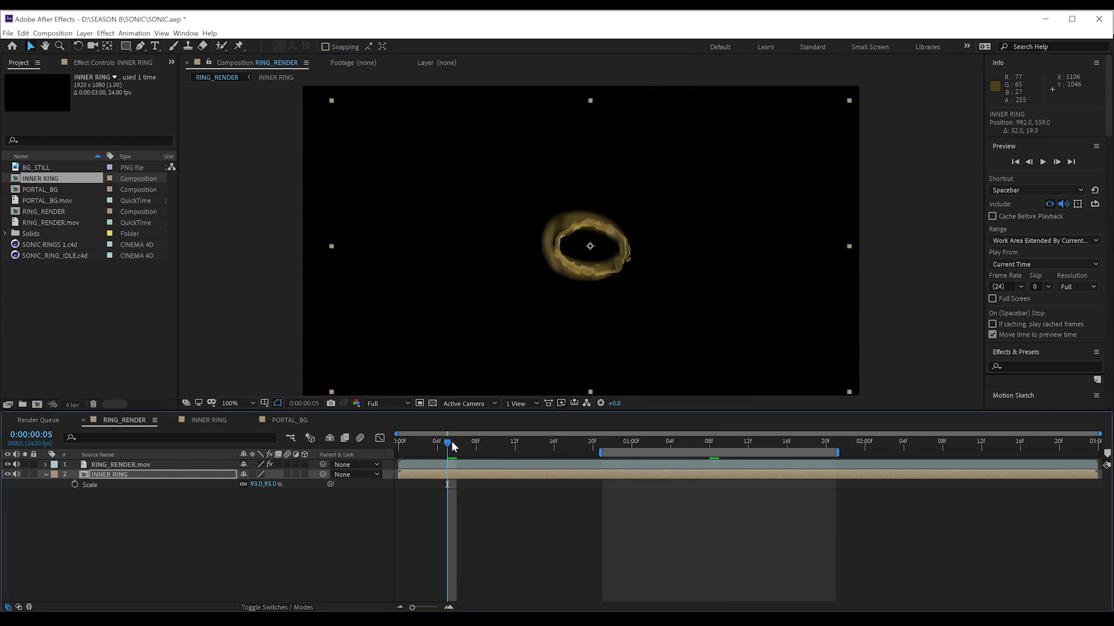
left_click(469, 443)
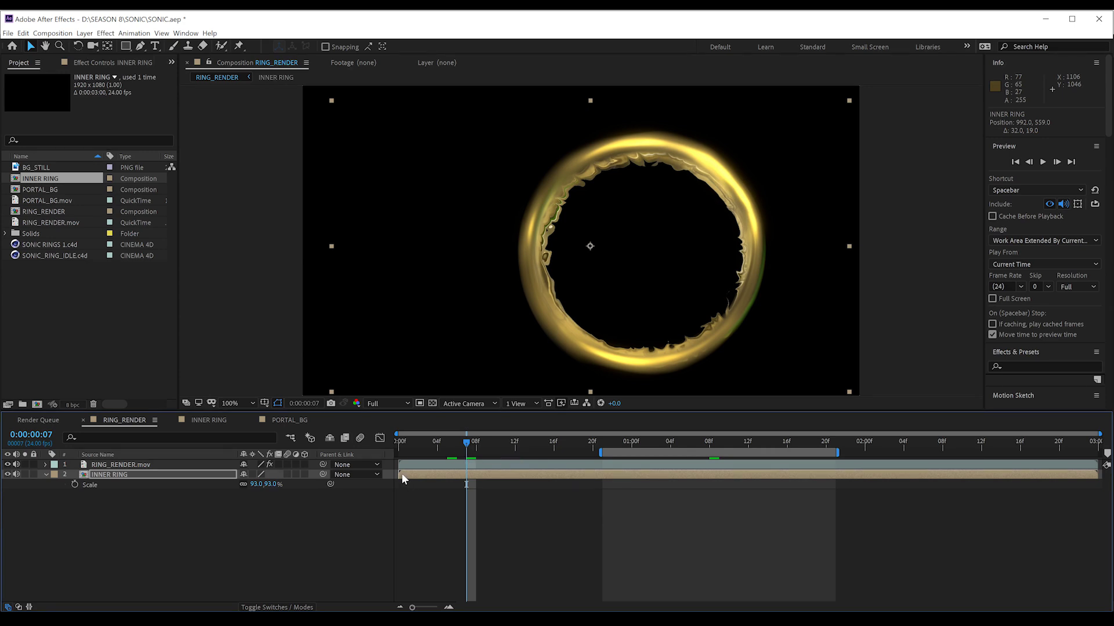
left_click_drag(402, 474, 522, 442)
left_click(485, 443)
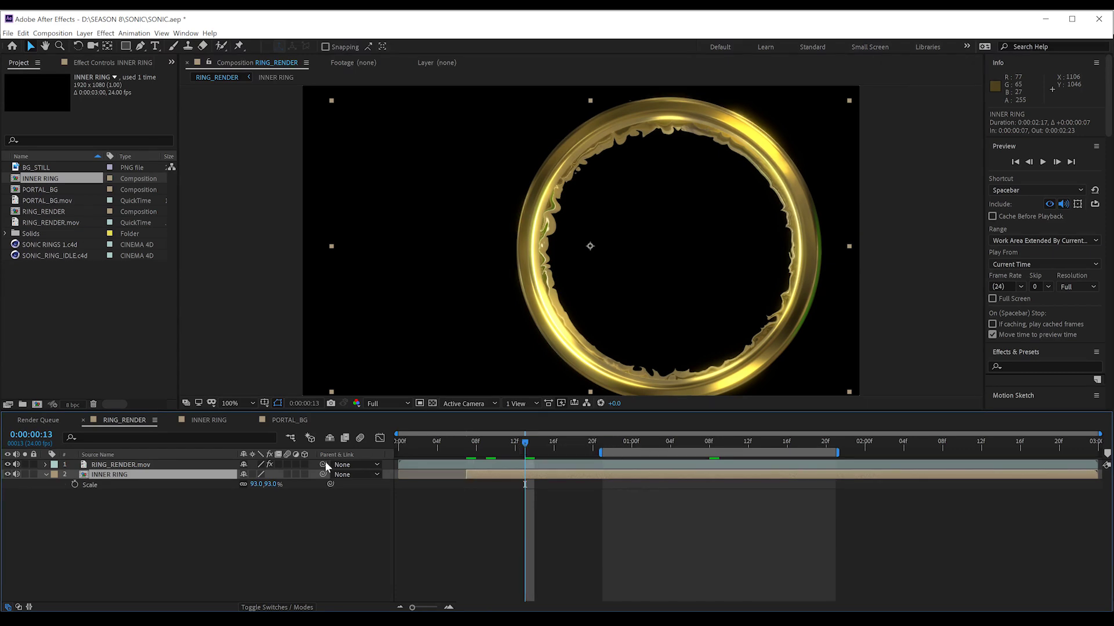
Copy RSMB Pro and CC Radial Blur from the ring onto INNER RING, with radial blur Amount 3
left_click(132, 465)
left_click(87, 60)
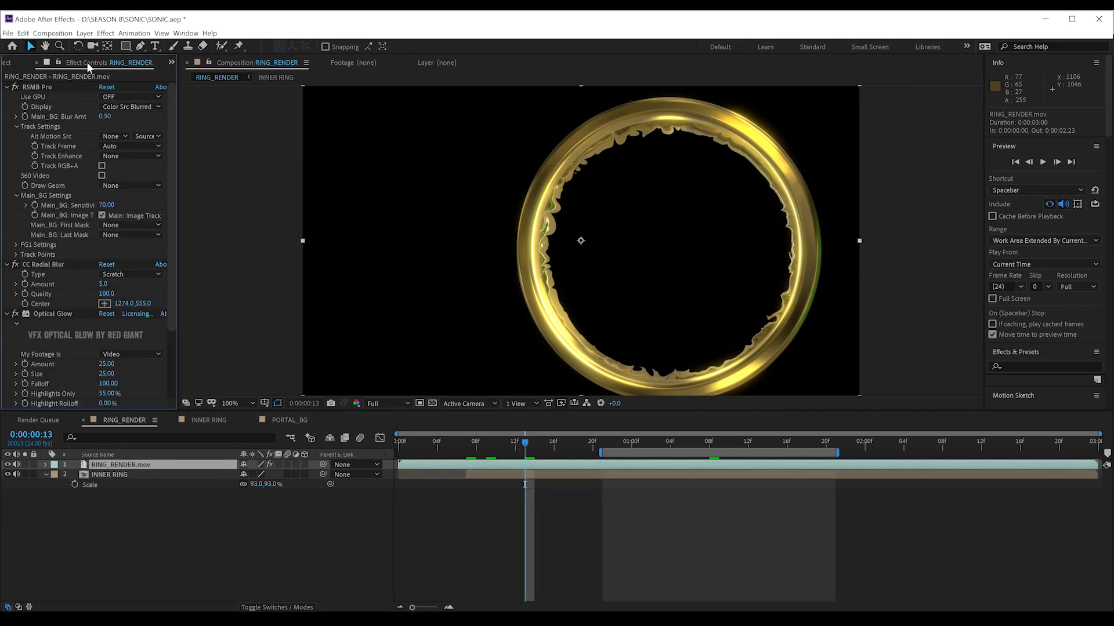
left_click(76, 86)
left_click(41, 264)
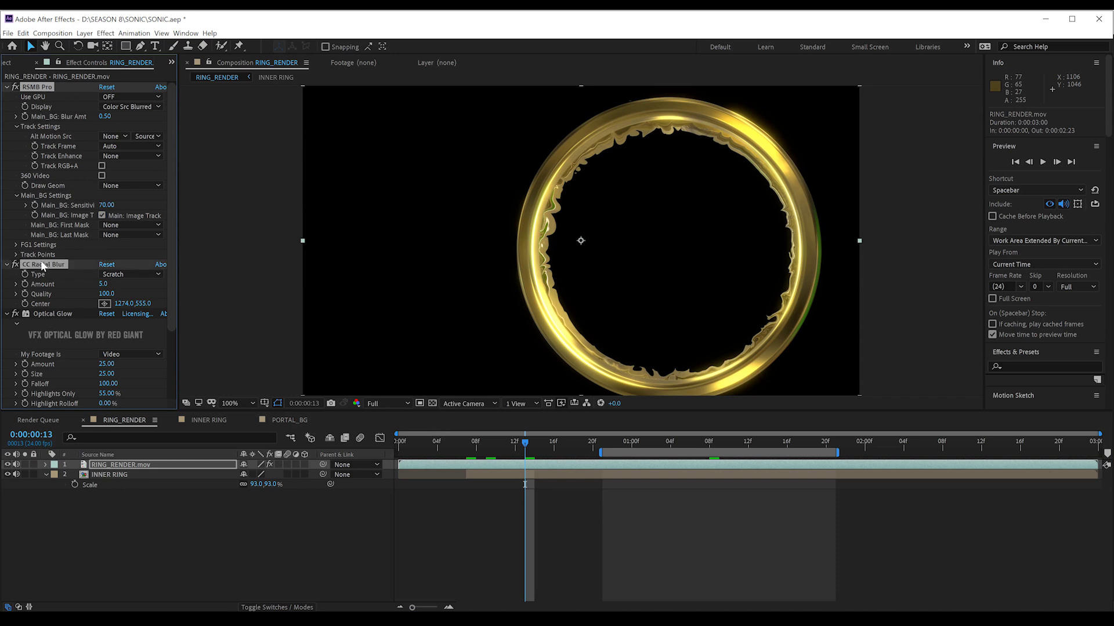
left_click(115, 475)
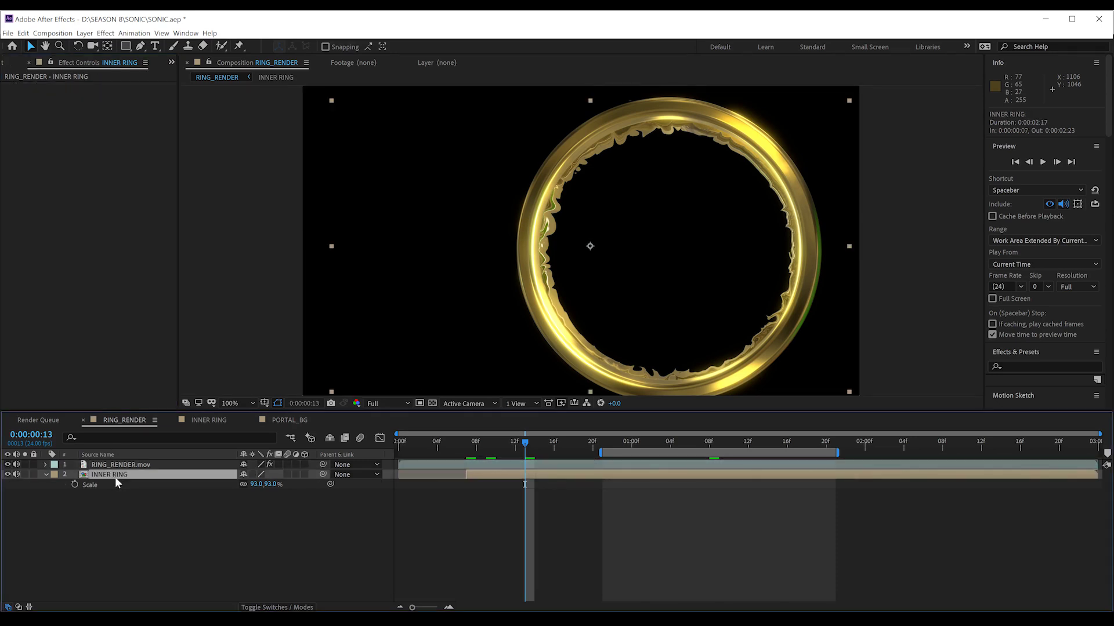
key("ctrl+v")
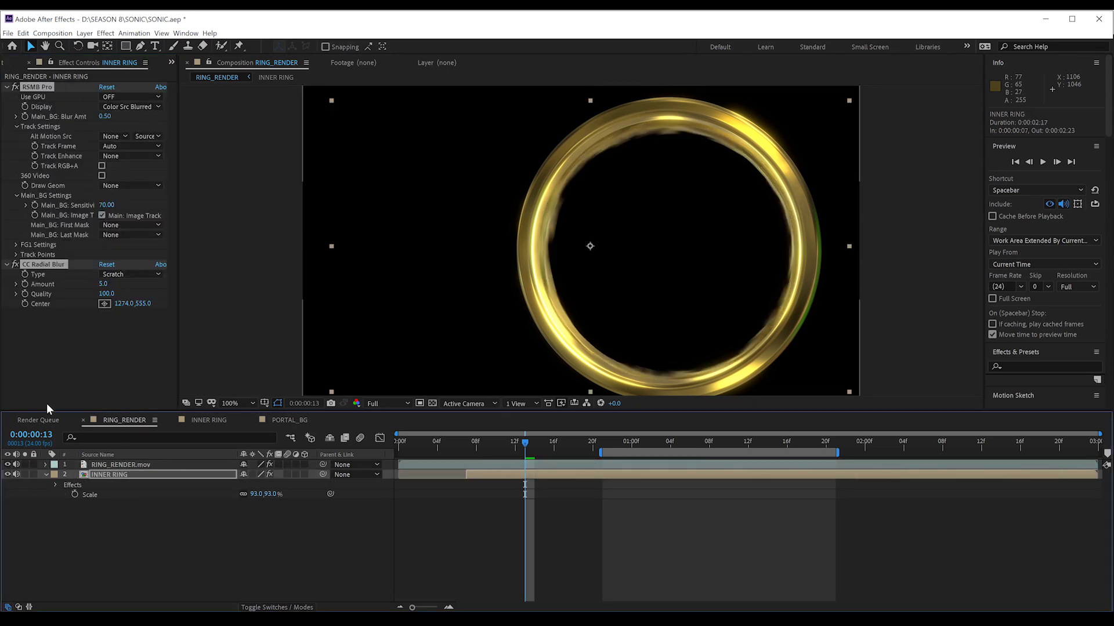
left_click(103, 284)
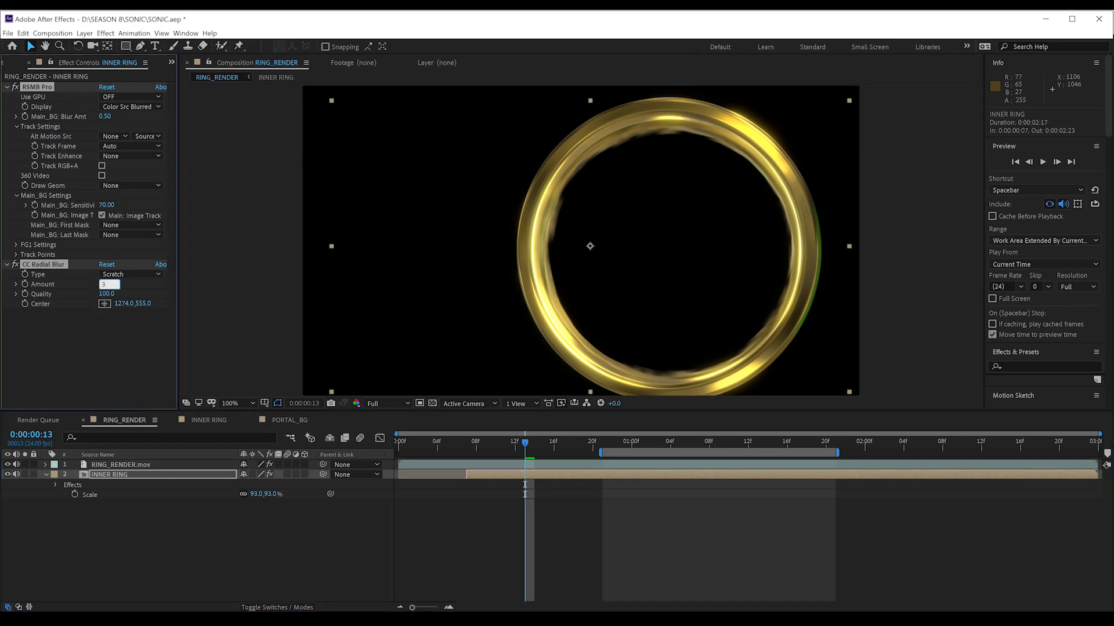
type("3")
key("Return")
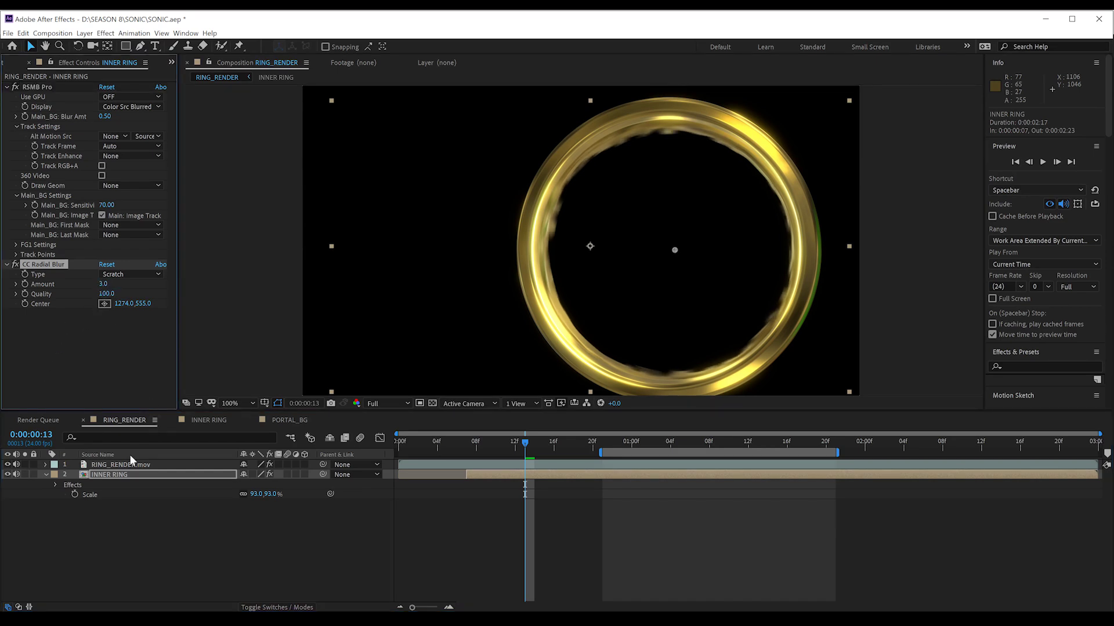
Set the INNER RING layer's Opacity to 68% and preview the animation
left_click(140, 474)
key("t")
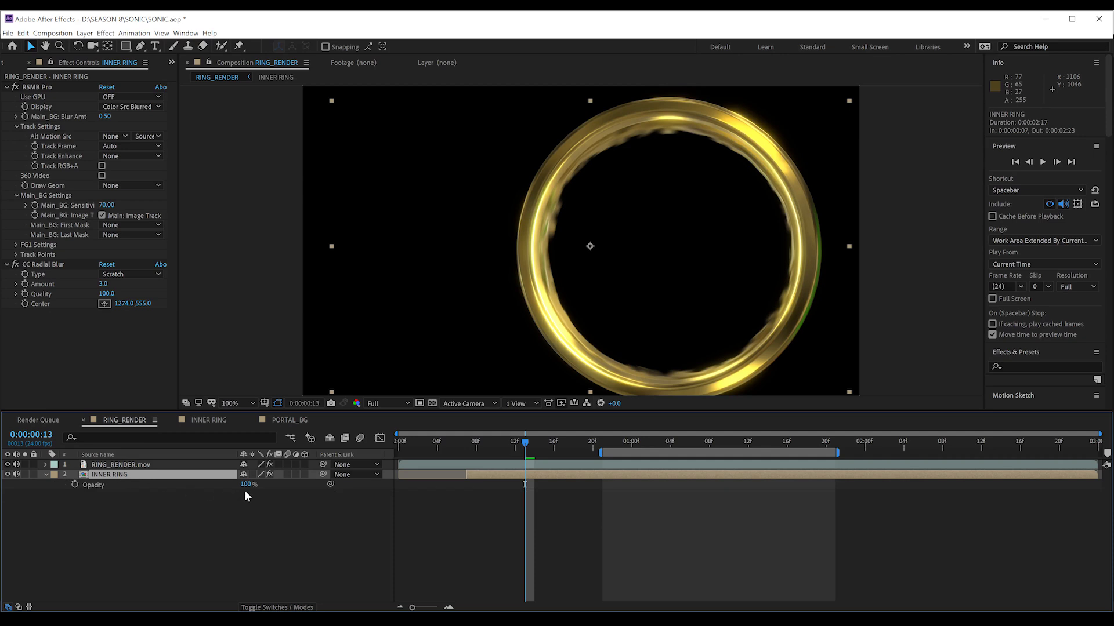
left_click(246, 484)
type("68")
key("Return")
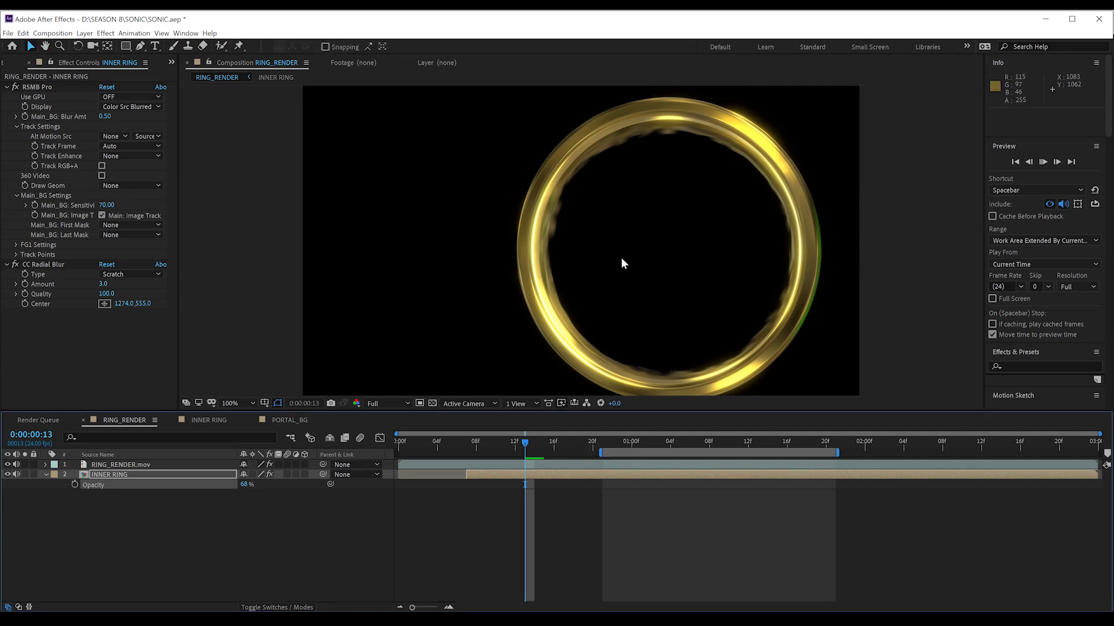
key("space")
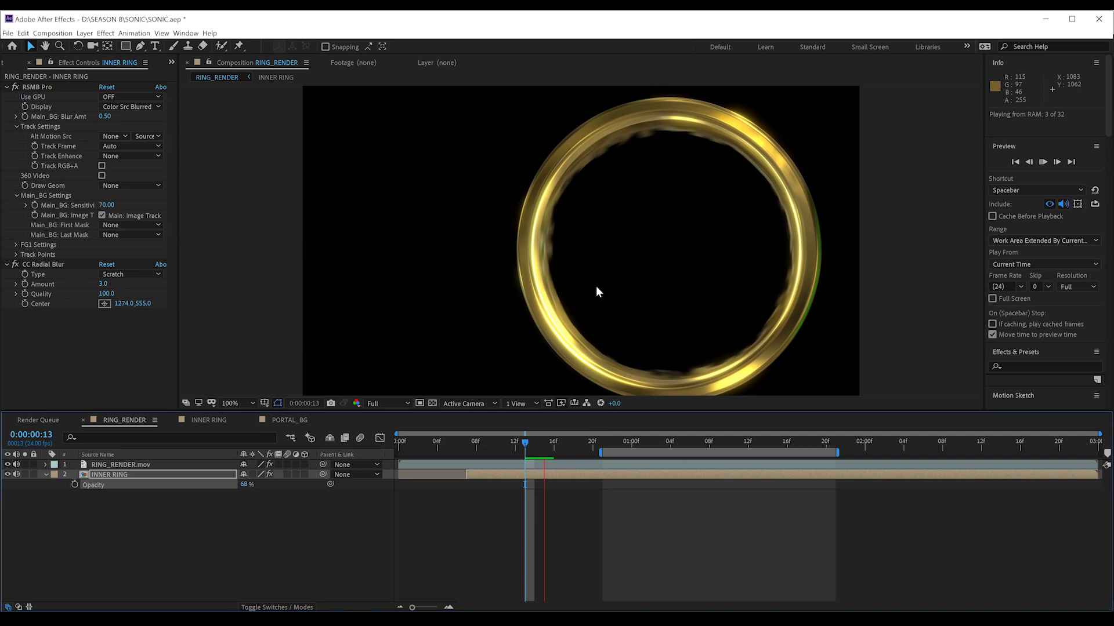
left_click_drag(548, 442, 531, 443)
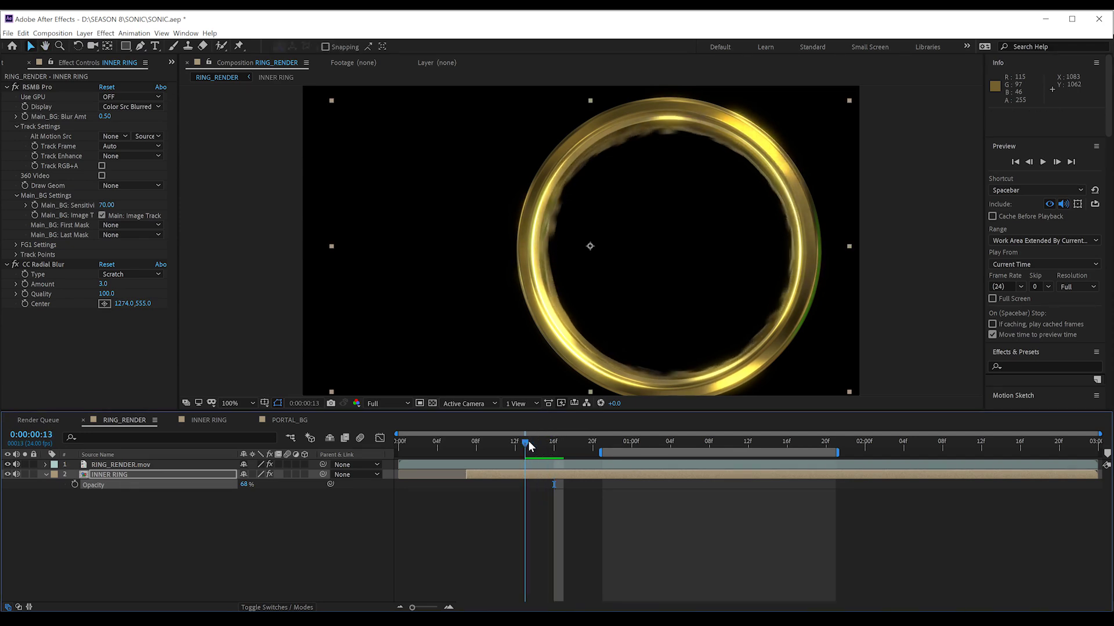
Open the PORTAL_BG comp, hide the PORTAL_BG.mov footage, and start a new layer
left_click(290, 420)
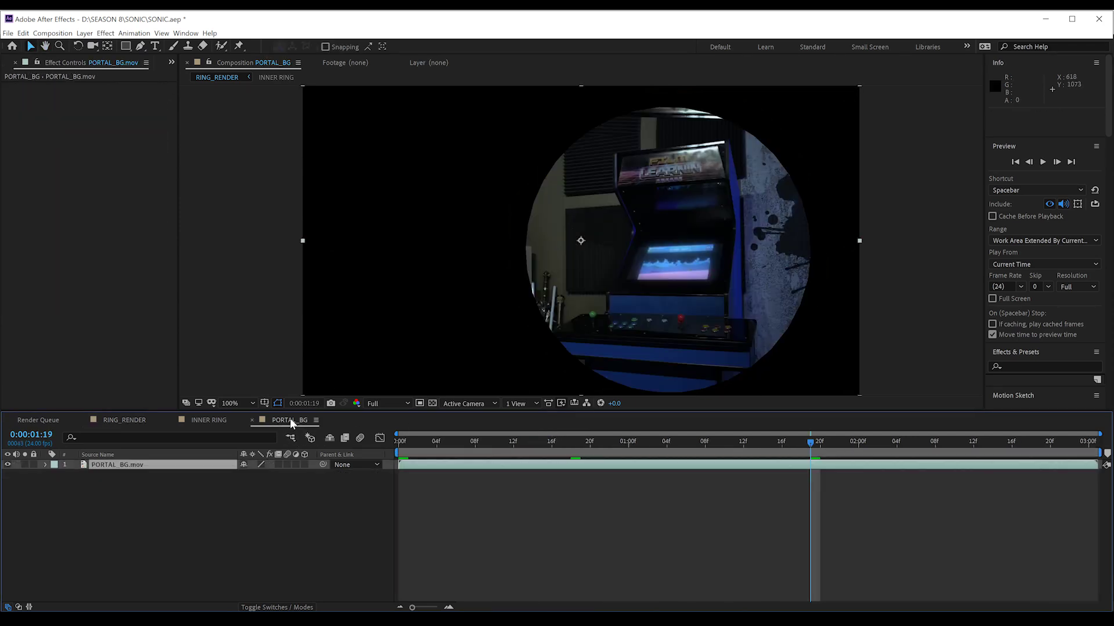
left_click(112, 464)
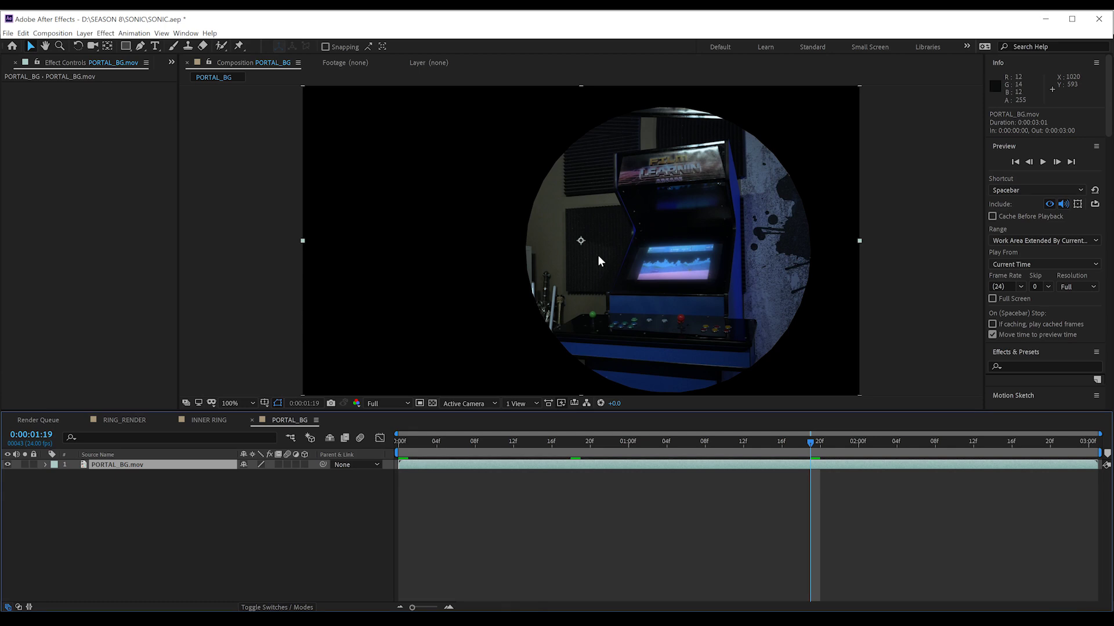
left_click(8, 465)
left_click(85, 33)
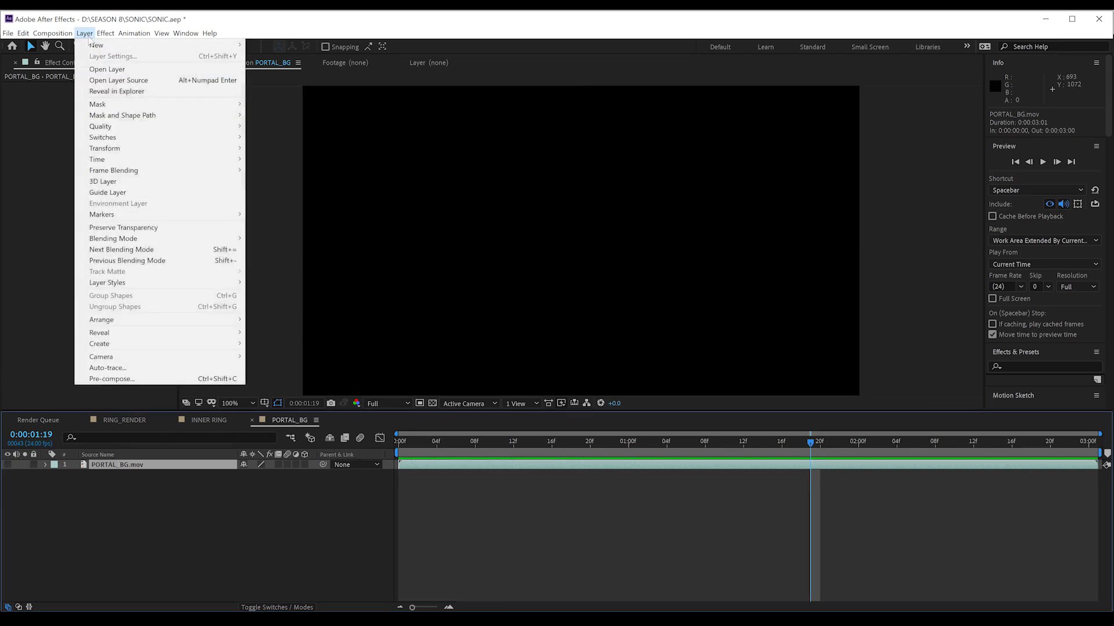
Create a black solid and place it beneath the PORTAL_BG.mov footage
mouse_move(106, 46)
left_click(272, 55)
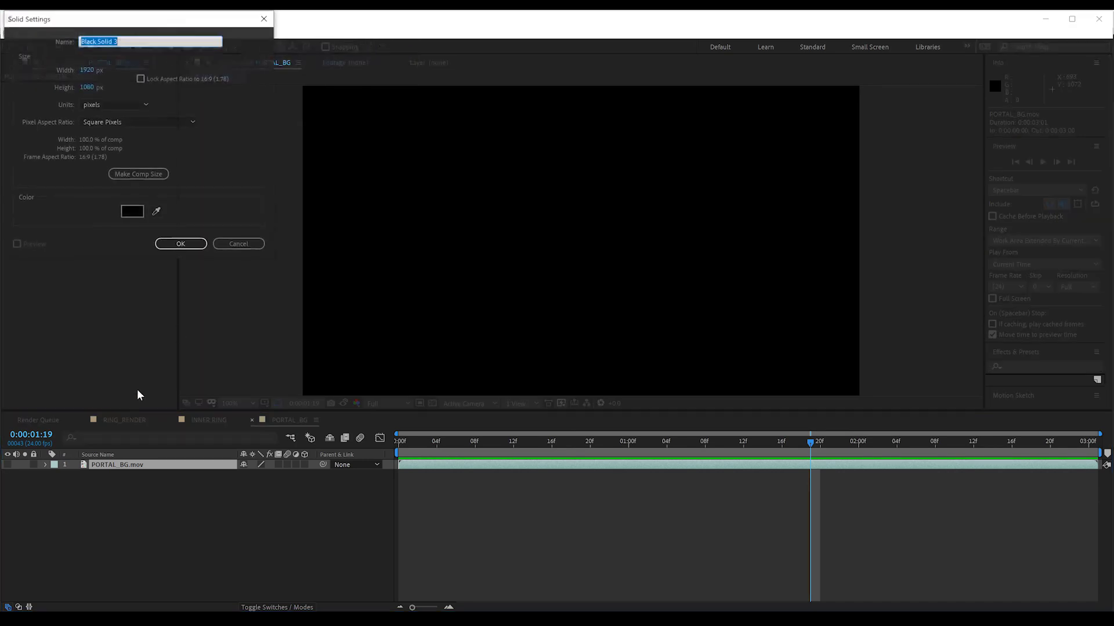
left_click(168, 247)
mouse_move(116, 464)
left_mouse_down()
mouse_move(119, 486)
mouse_move(120, 477)
left_mouse_up()
Apply Radio Waves with its Producer Point at the portal centre, parameters set Each Frame
left_click(97, 35)
mouse_move(149, 394)
left_click(285, 350)
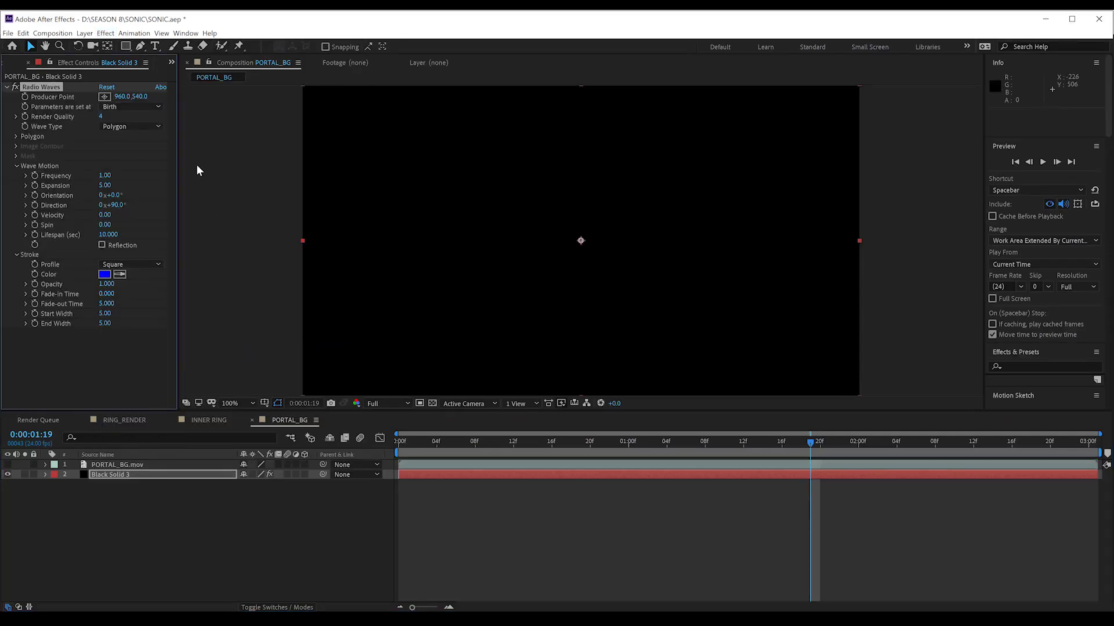
left_click(7, 464)
left_click(105, 96)
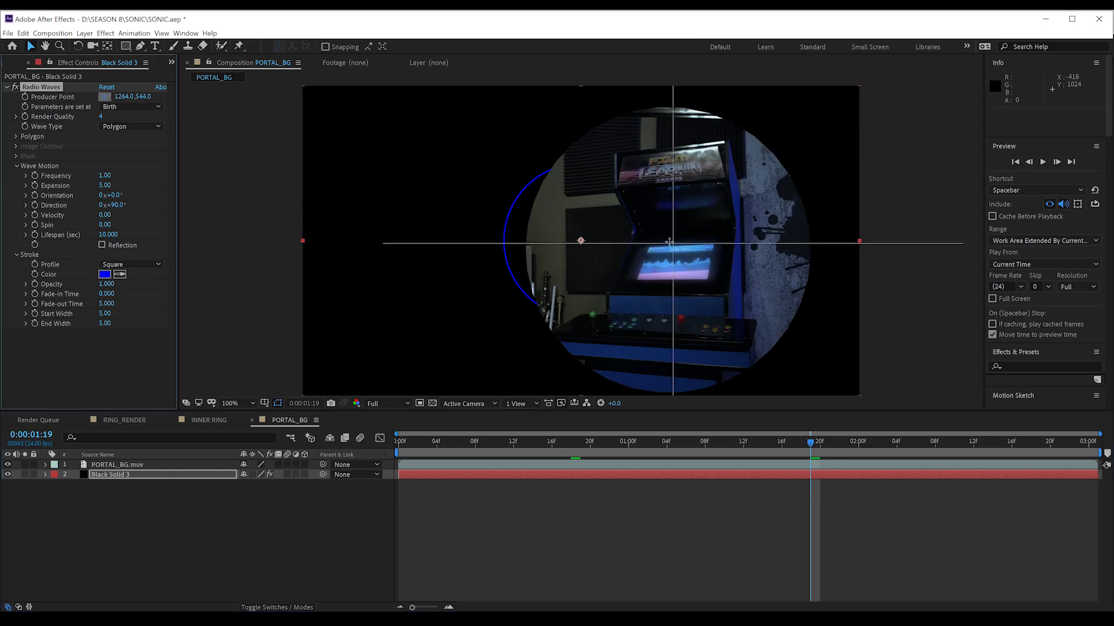
left_click(669, 242)
left_click(159, 107)
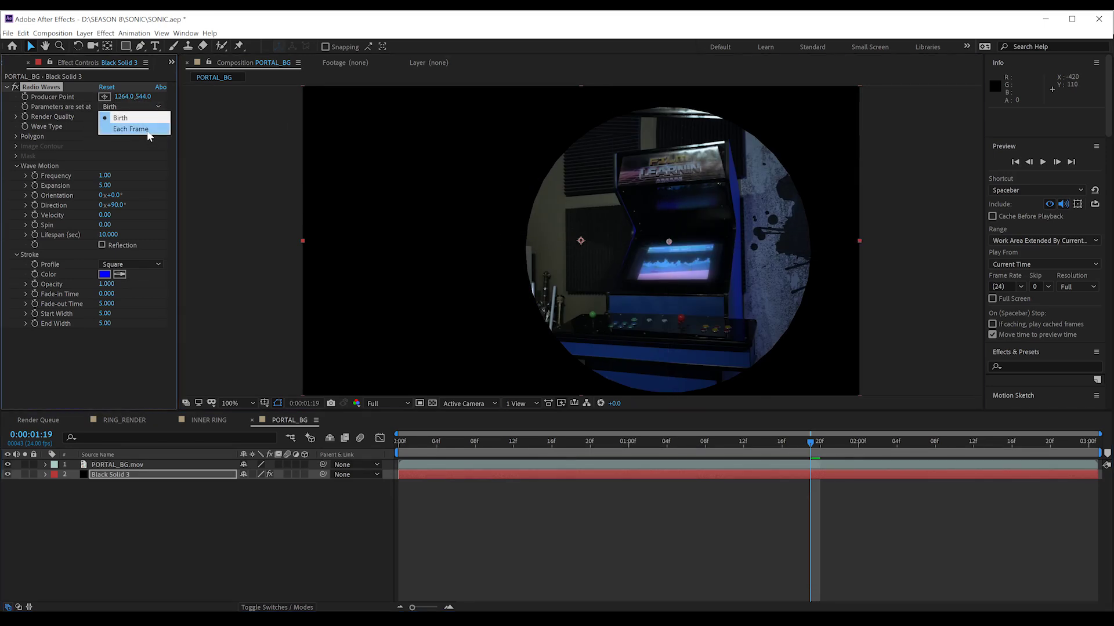
left_click(154, 130)
Set wave Expansion 7.2, Lifespan 2.9, and a pure white stroke colour
left_click(104, 185)
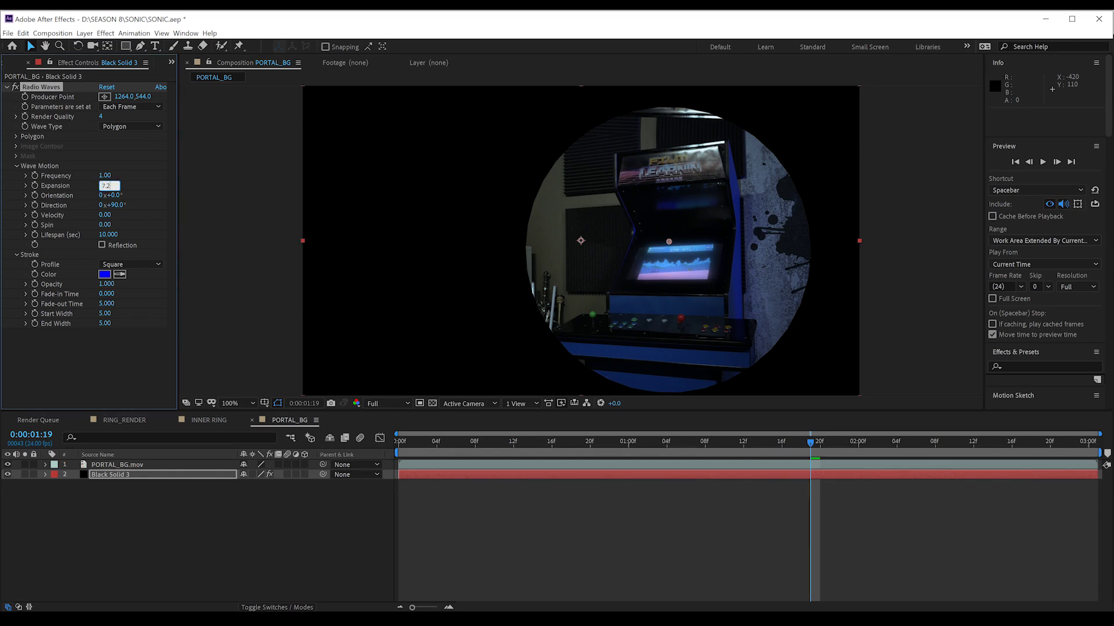
key("Return")
left_click(108, 235)
type("2.9")
key("Return")
left_click(104, 274)
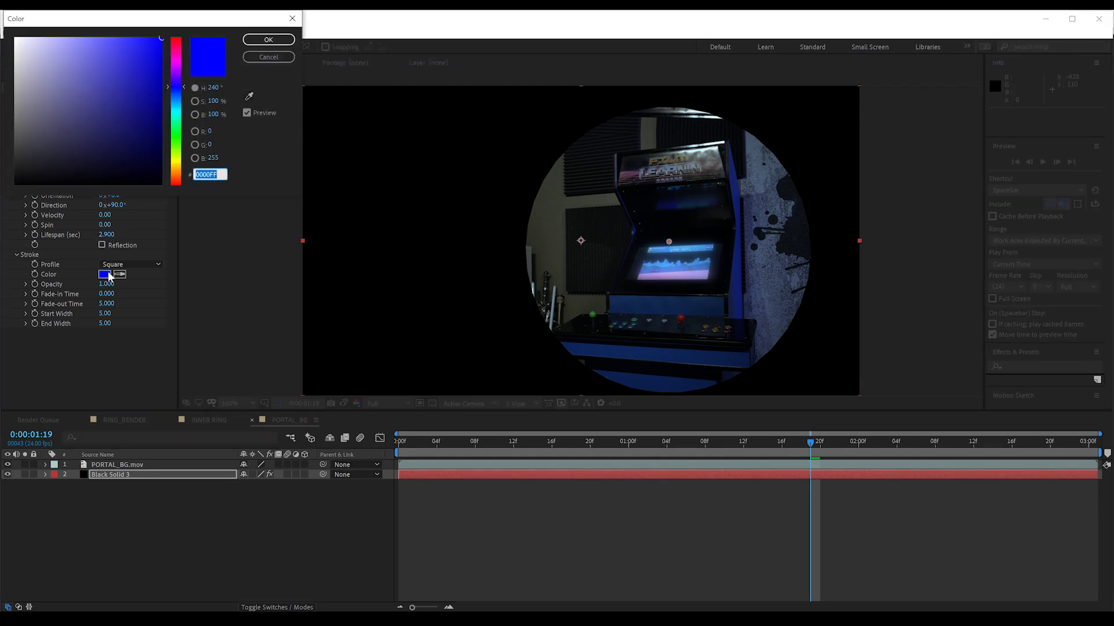
left_click(124, 136)
left_click_drag(124, 136, 15, 39)
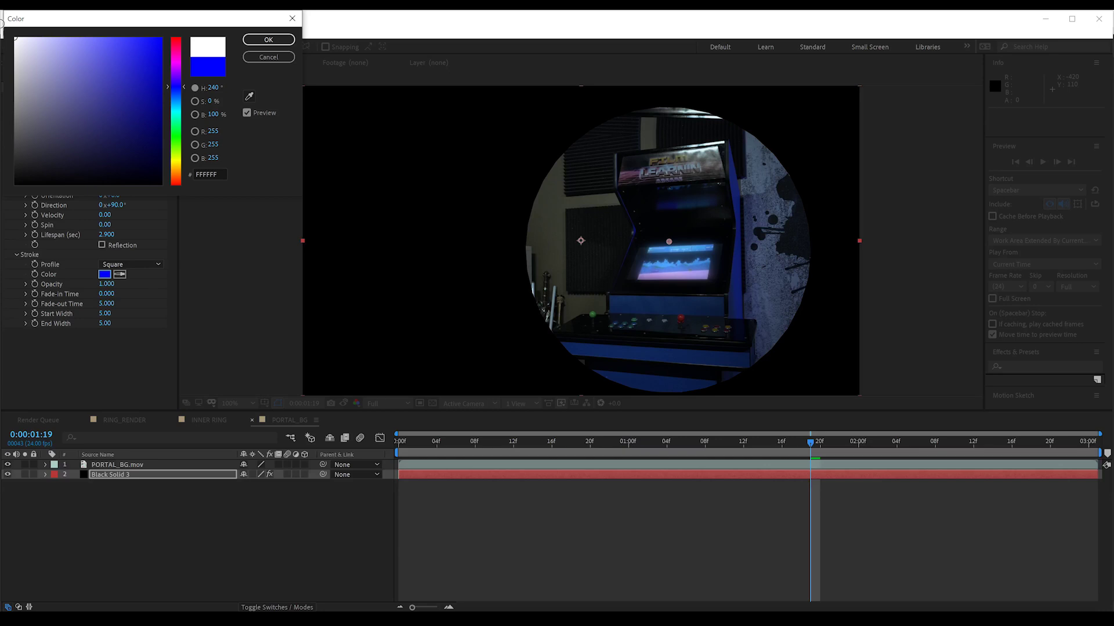
left_click(274, 42)
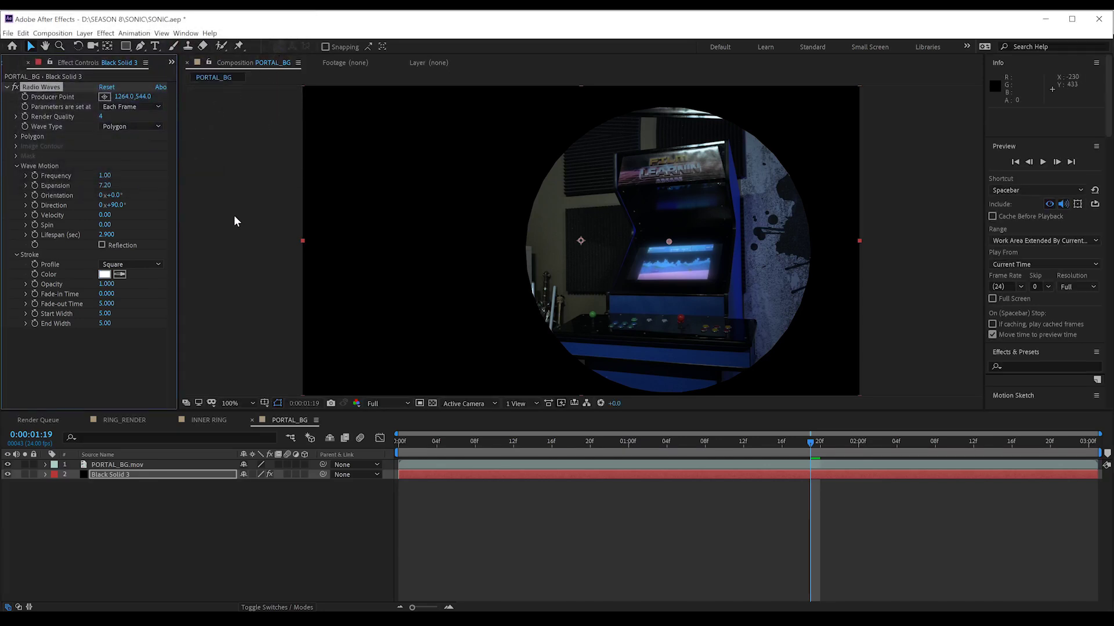
Set stroke Fade-in Time 5.8, Start Width 20, End Width 1, and check the rings alone
left_click(104, 293)
key("Return")
left_click(104, 314)
key("Return")
left_click(103, 324)
type("1")
key("Return")
left_click(7, 465)
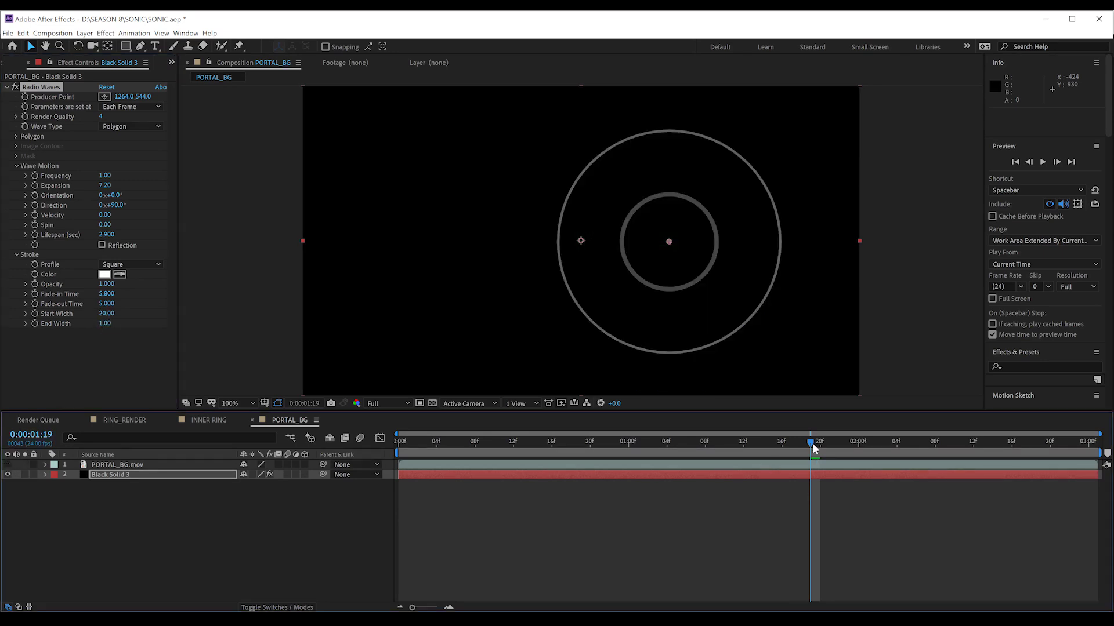
left_click_drag(816, 443, 852, 444)
left_click(125, 477)
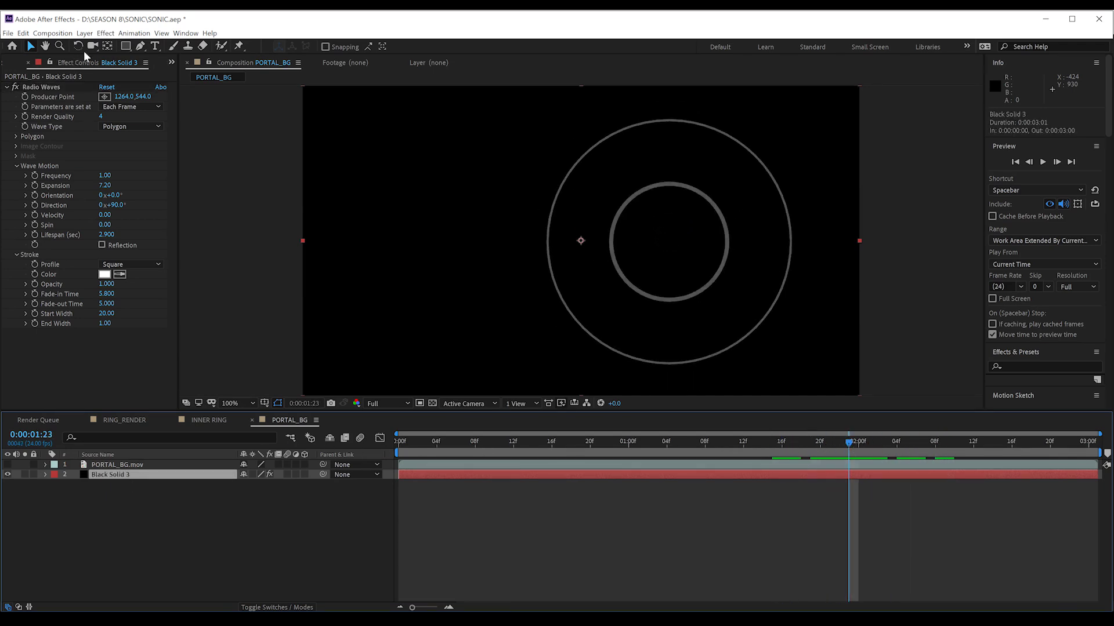
Apply Wave Warp to Black Solid 3 with Wave Height 12 and Wave Width 41
left_click(105, 33)
mouse_move(232, 353)
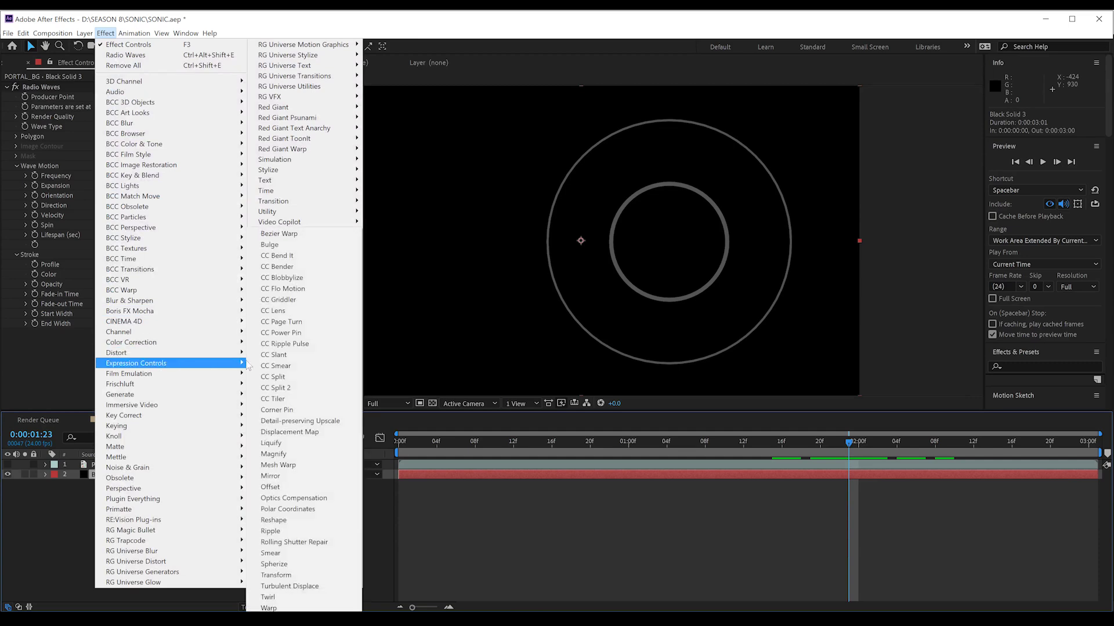
left_click(271, 606)
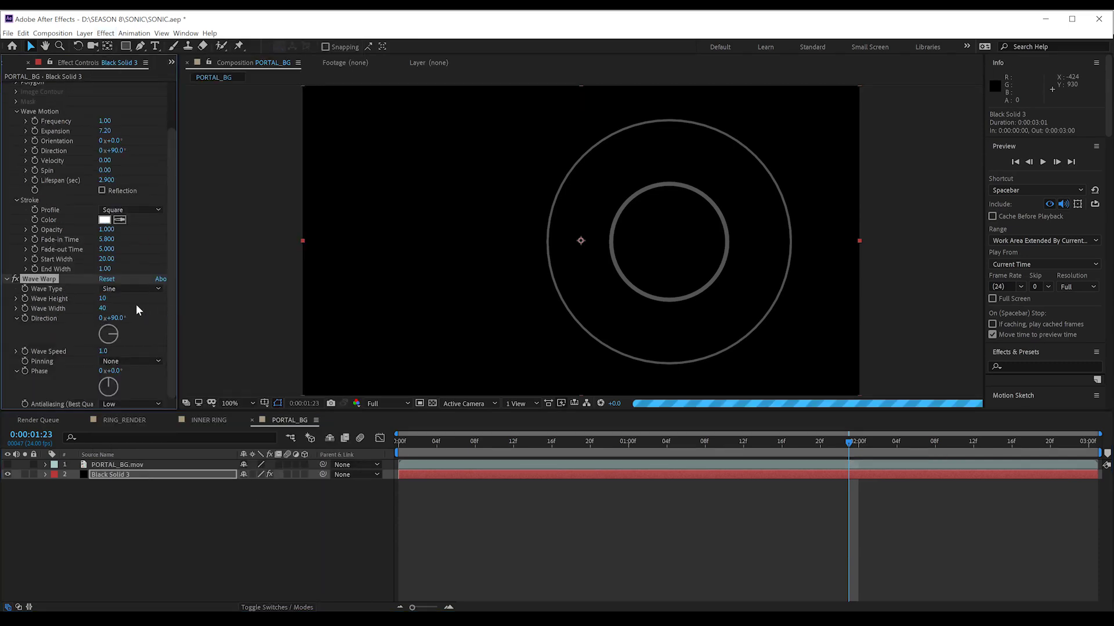
left_click(104, 299)
type("12")
key("Tab")
type("41")
key("Return")
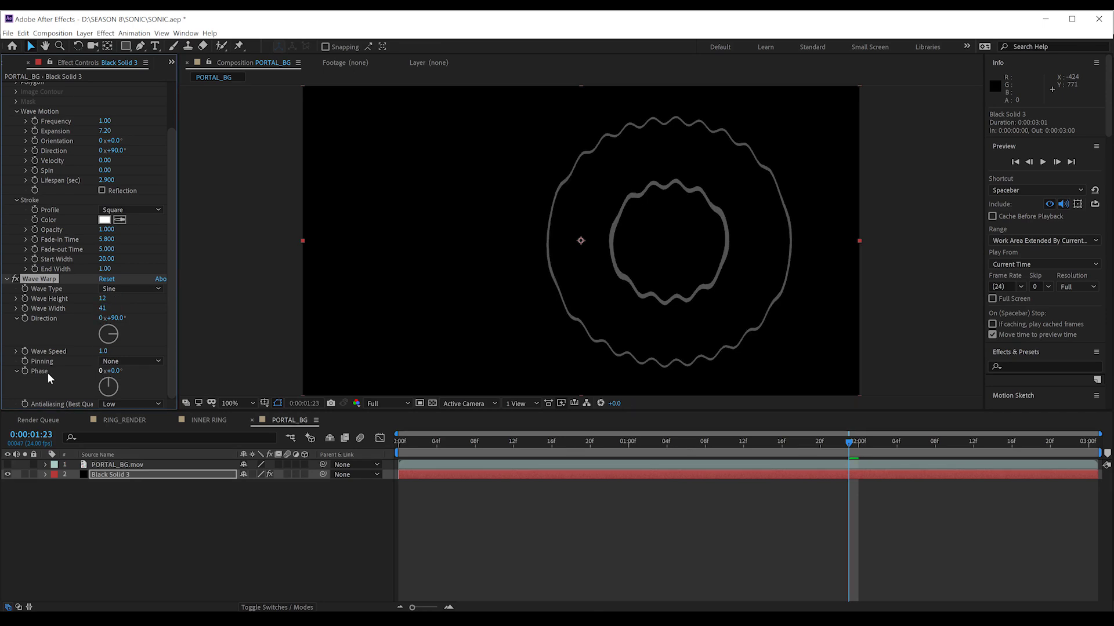
Animate the Wave Warp Phase with the expression time*20 and check later frames
left_click(392, 455)
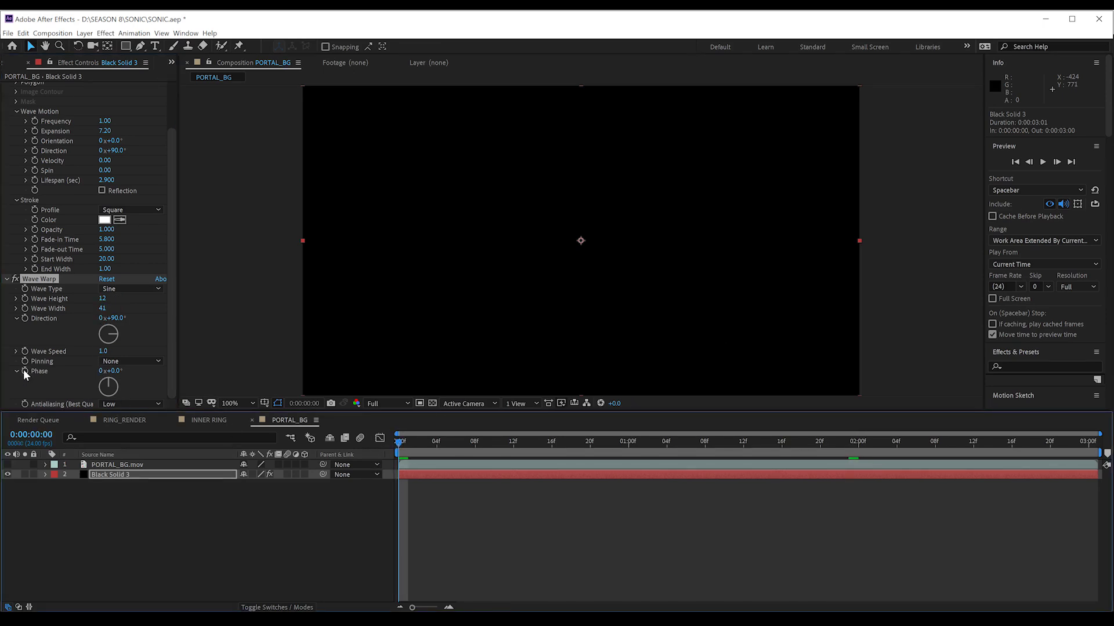
left_click(25, 371, "alt")
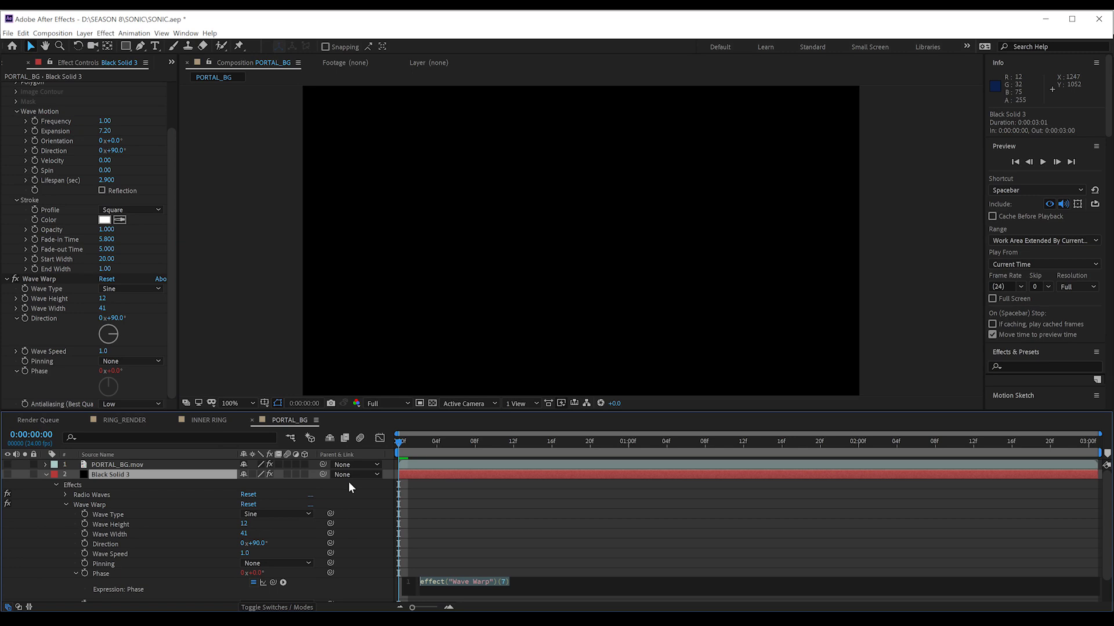
type("t")
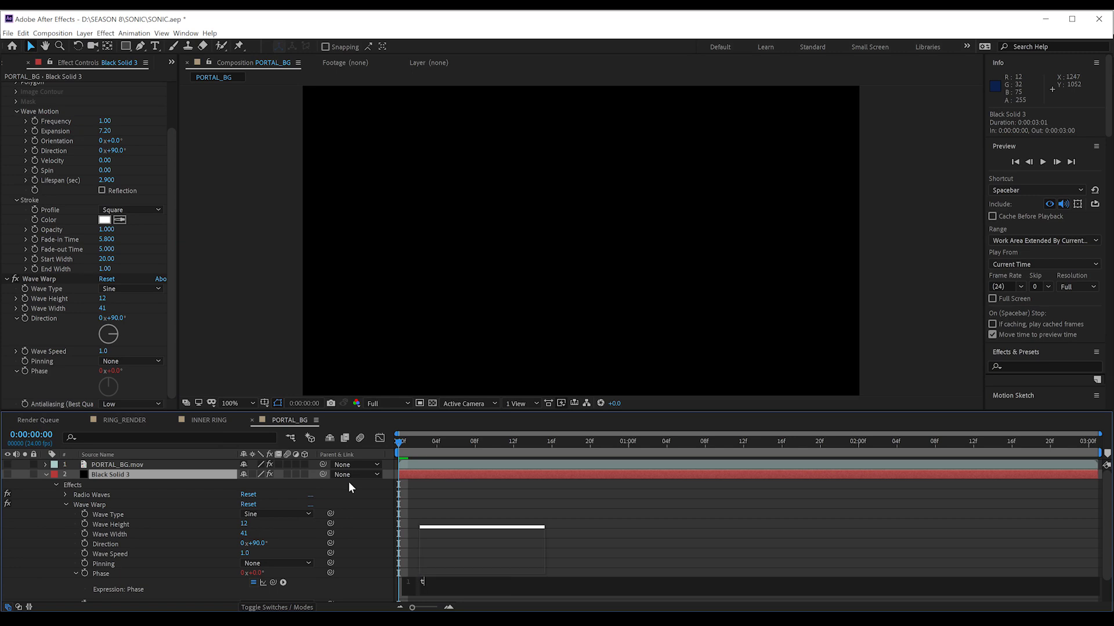
type("ime*")
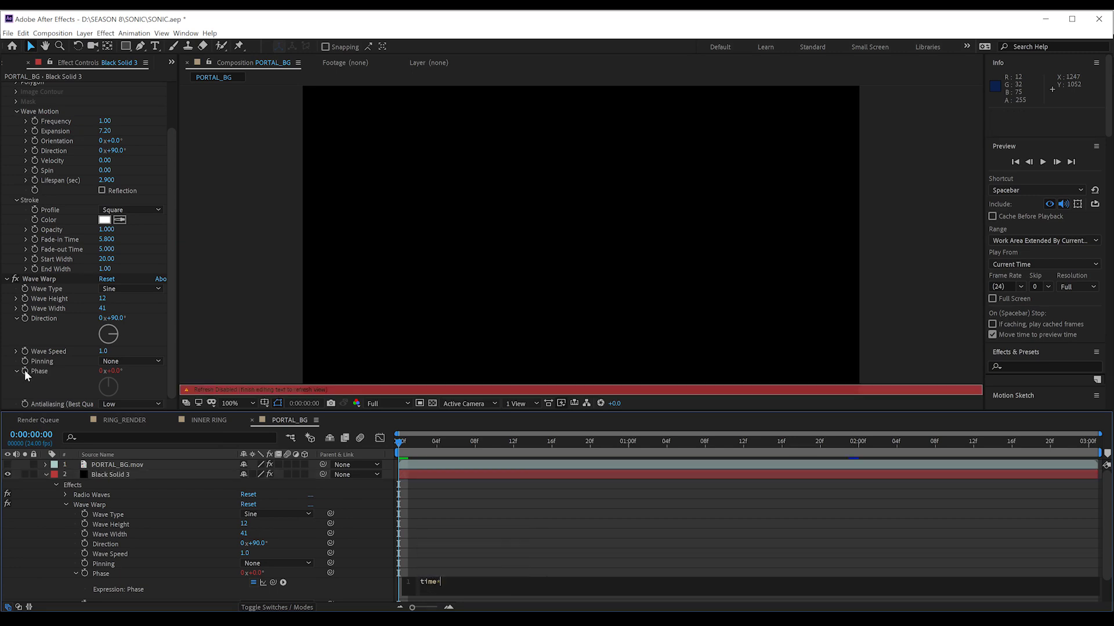
left_click(481, 502)
left_click(456, 443)
left_click_drag(470, 444, 676, 435)
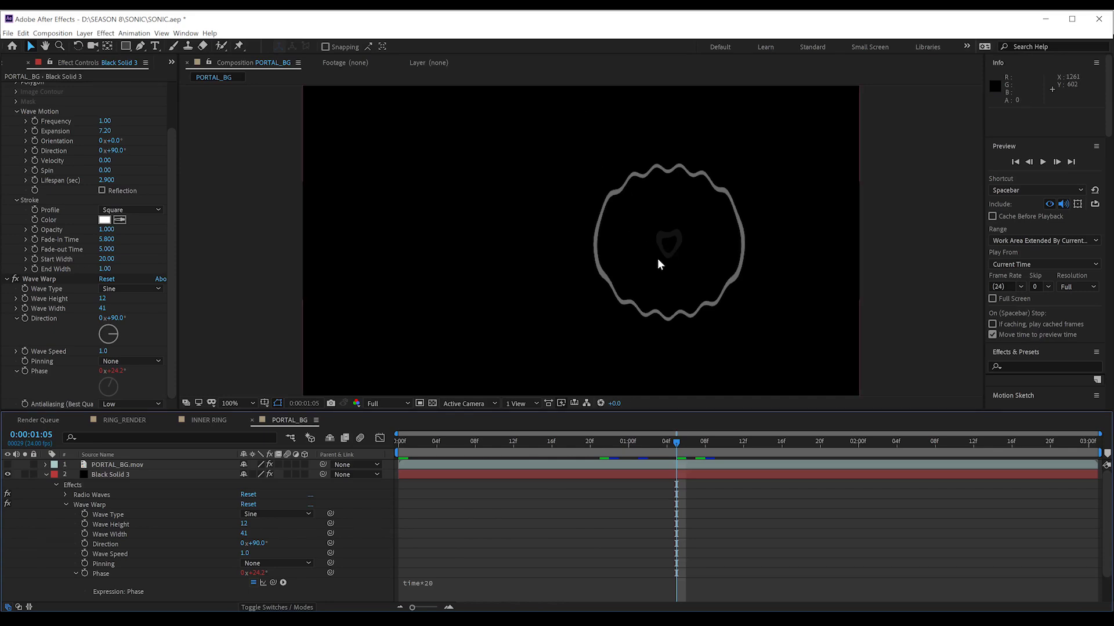
Add a Gaussian Blur with Blurriness 10 to Black Solid 3
left_click(110, 476)
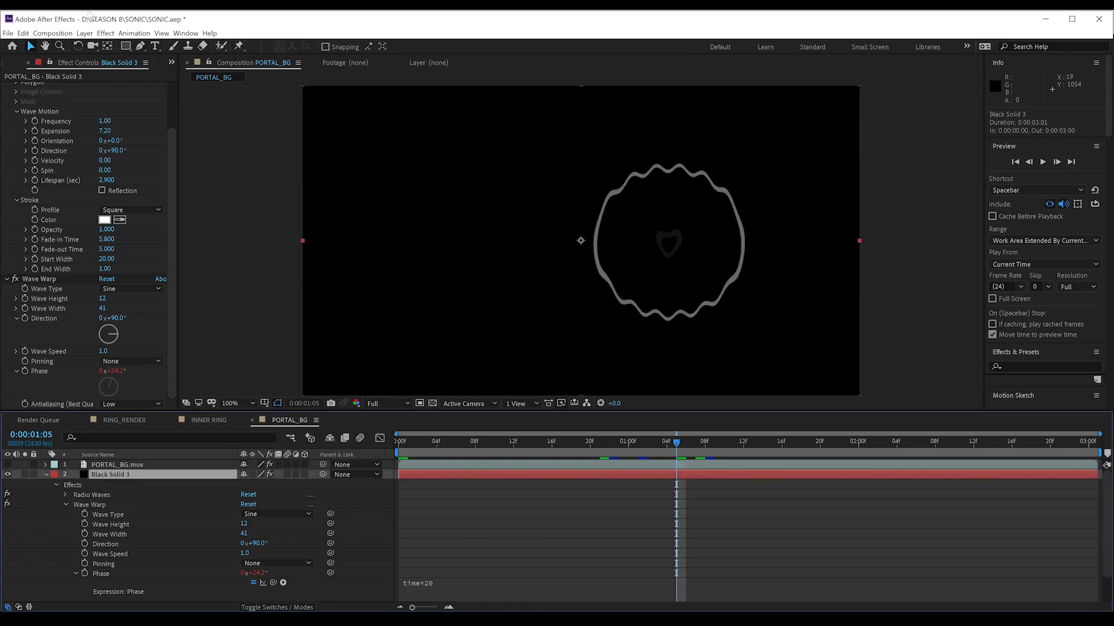
left_click(105, 33)
mouse_move(174, 301)
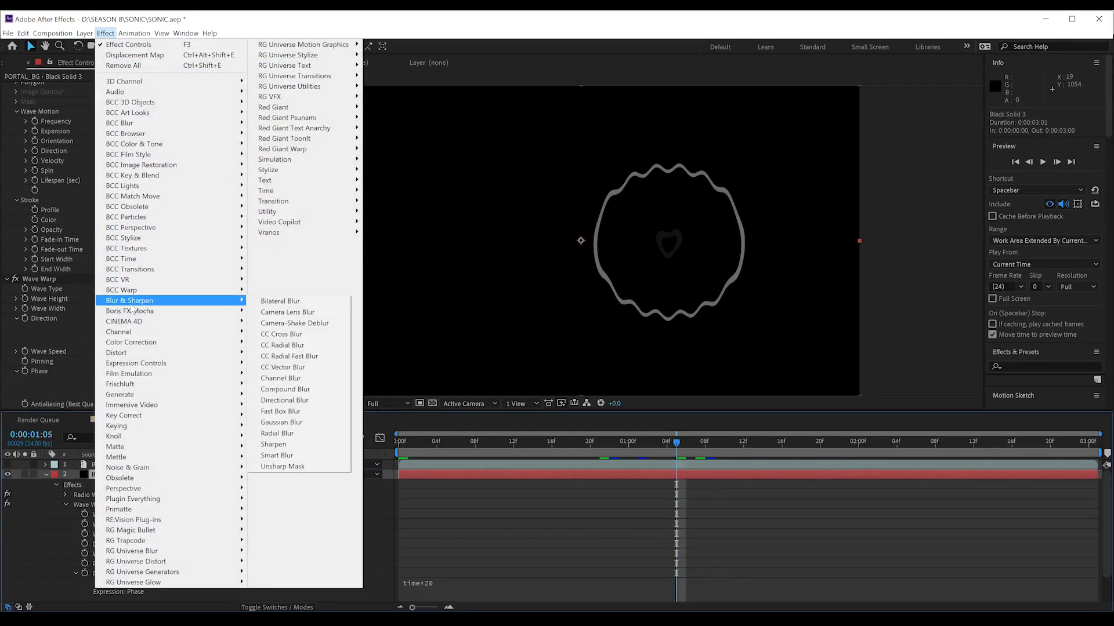
left_click(281, 423)
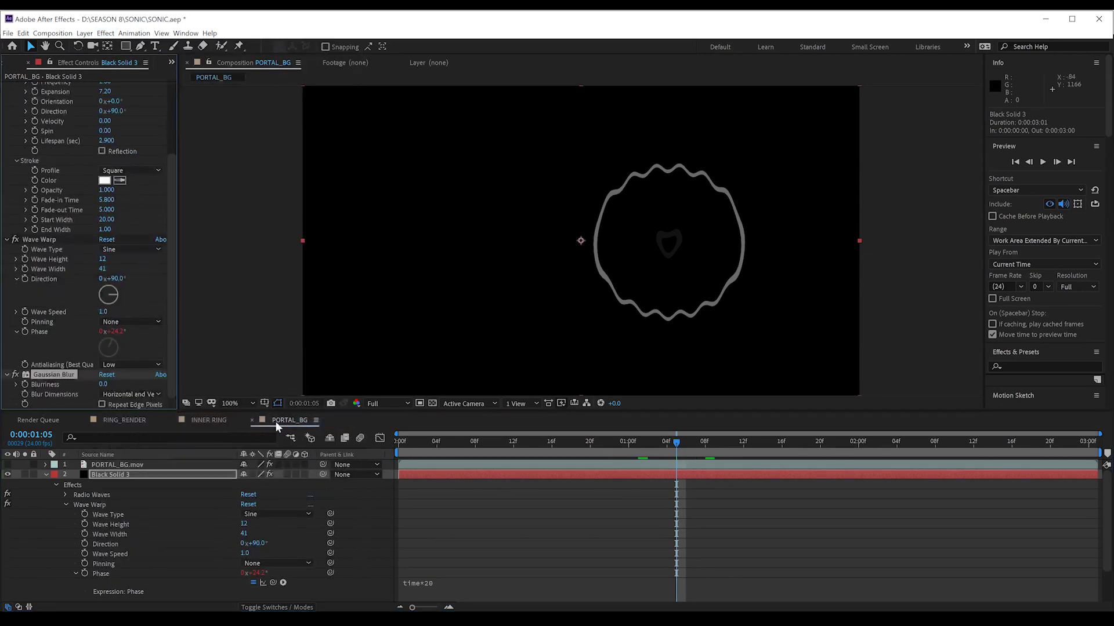
left_click(104, 385)
key("Return")
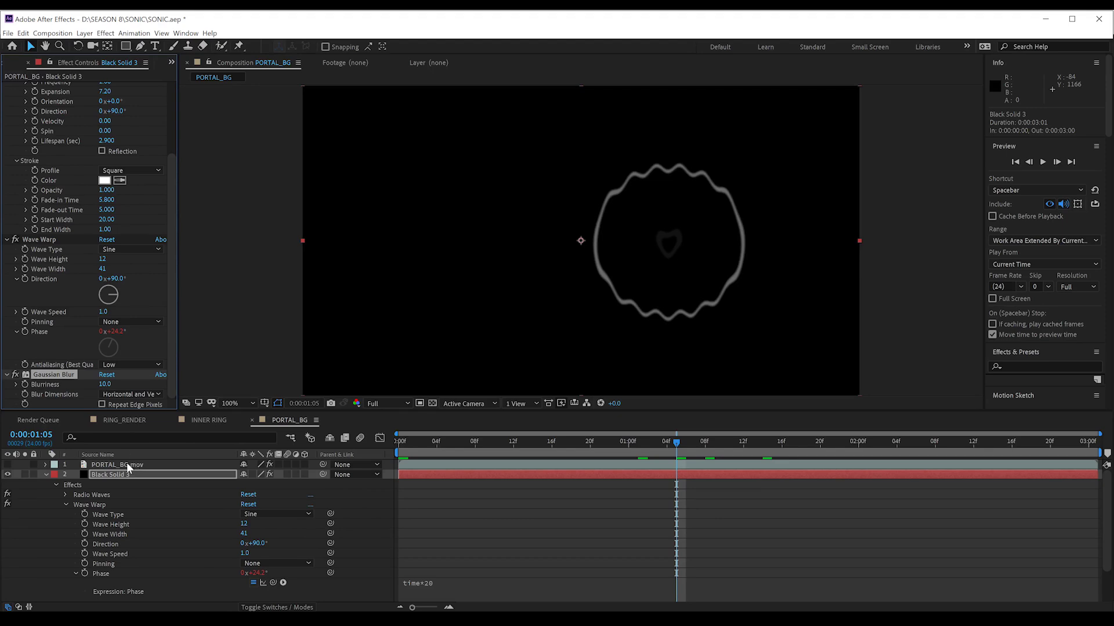
left_click(114, 473)
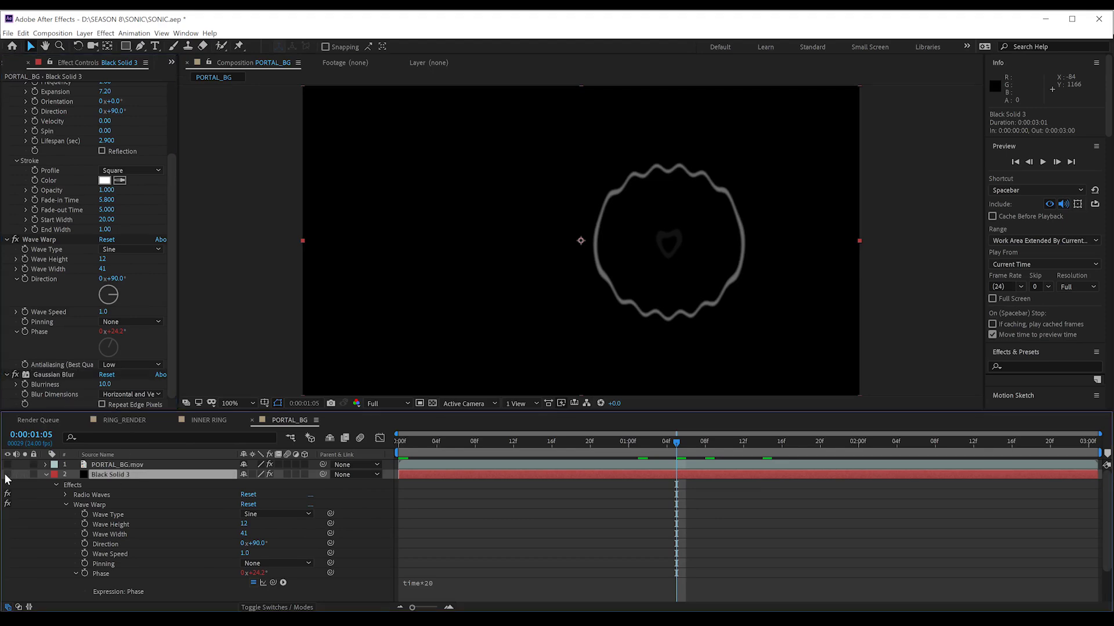
Hide Black Solid 3 and apply Displacement Map to the PORTAL_BG.mov footage
left_click(7, 475)
left_click(116, 465)
left_click(7, 464)
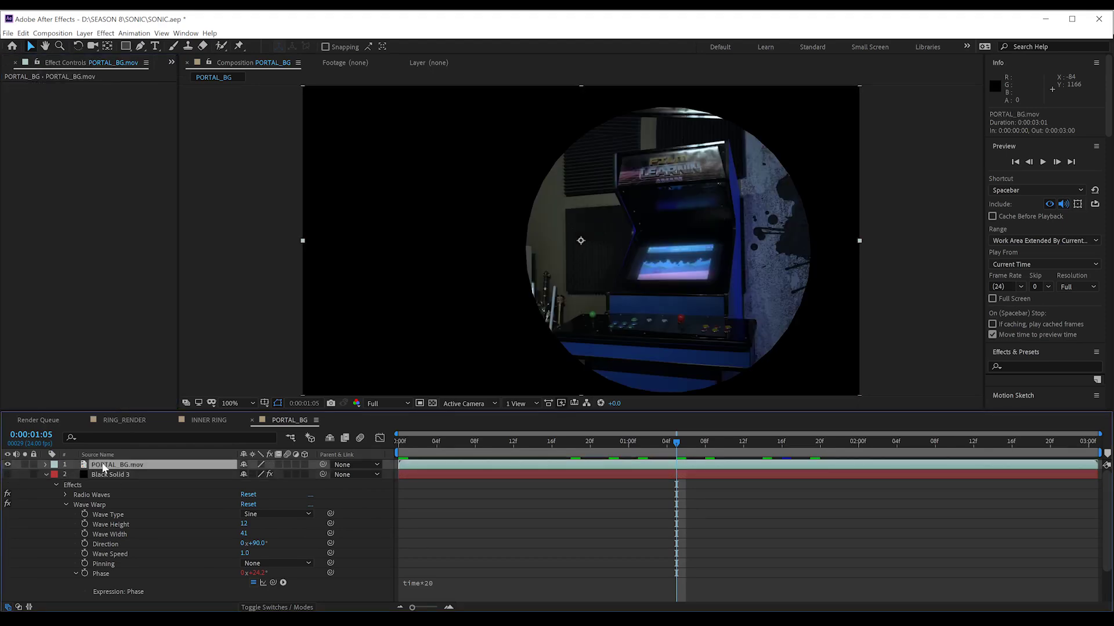
left_click(107, 33)
mouse_move(174, 353)
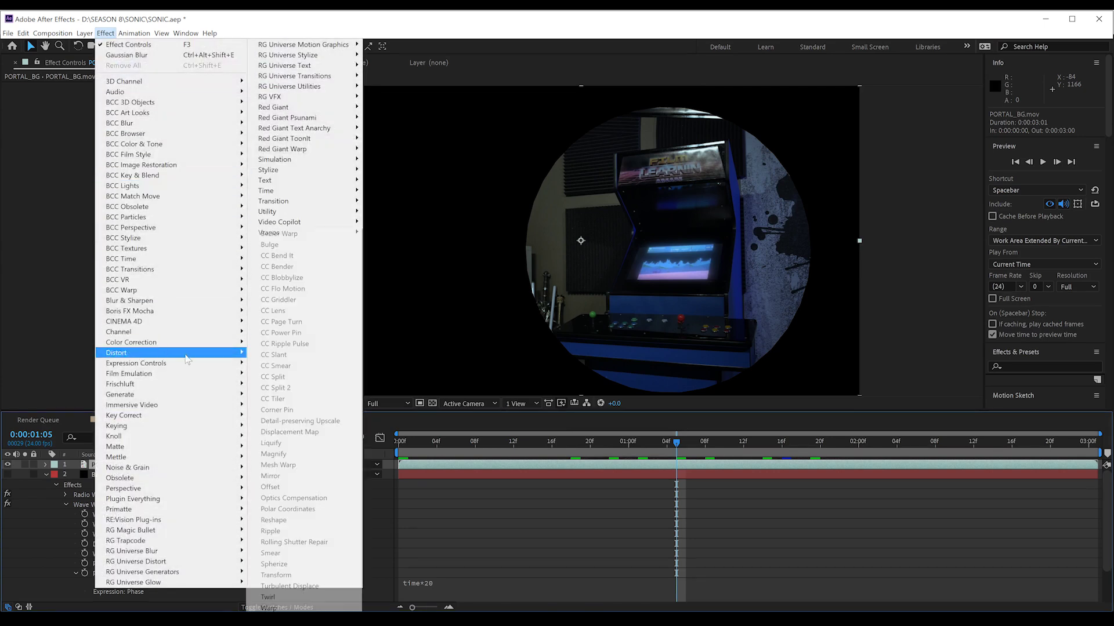
left_click(320, 433)
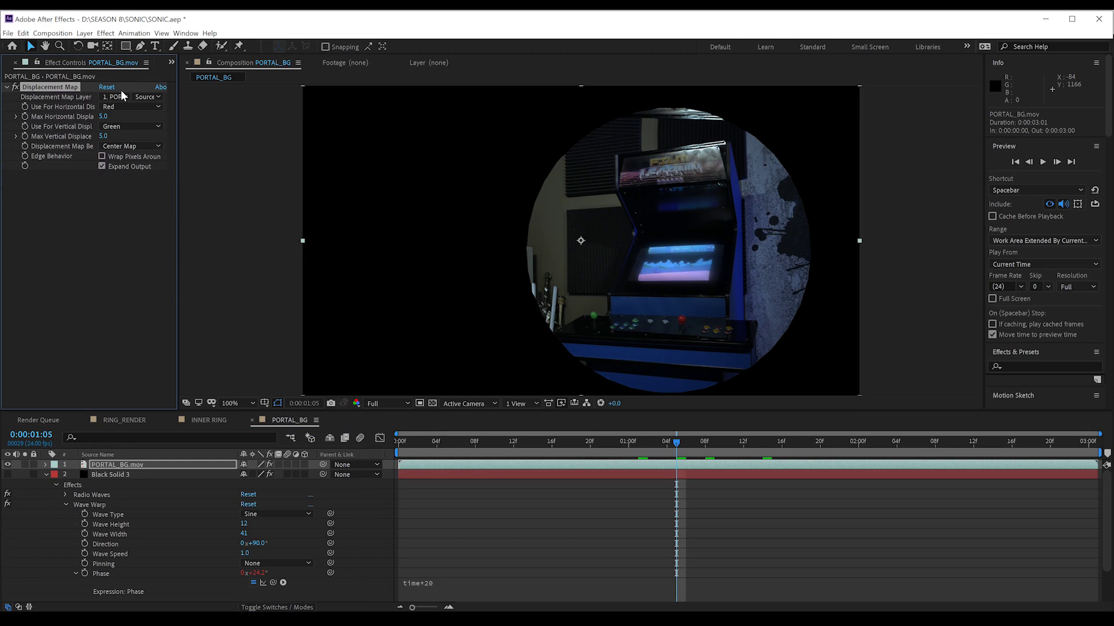
Map from Black Solid 3's Effects & Masks, using Luminance for both displacement axes
left_click(121, 94)
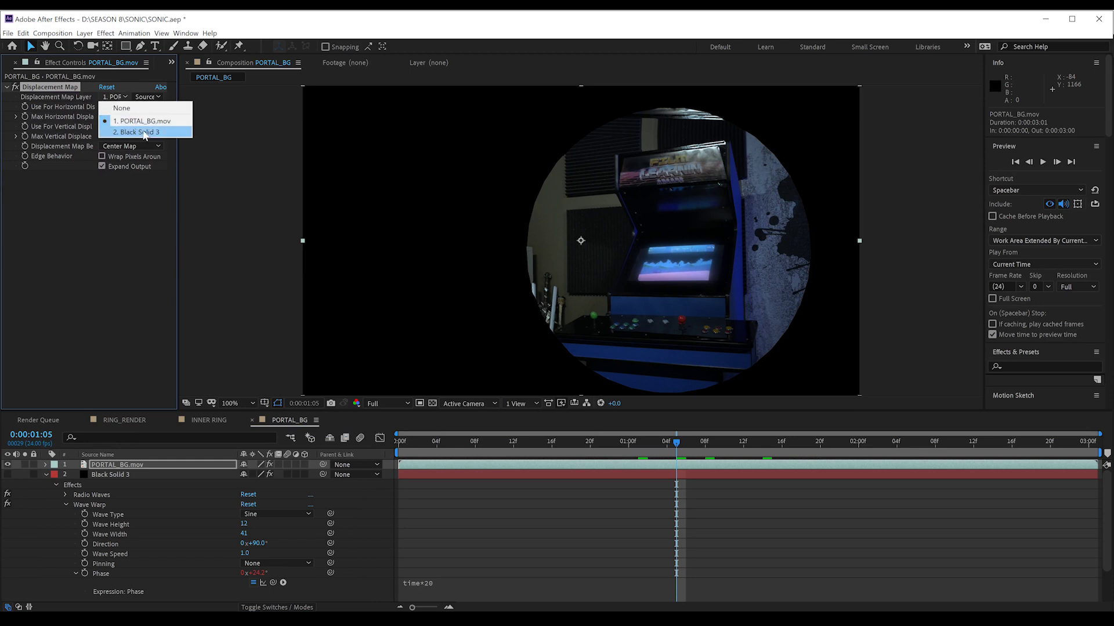
left_click(141, 132)
left_click(152, 96)
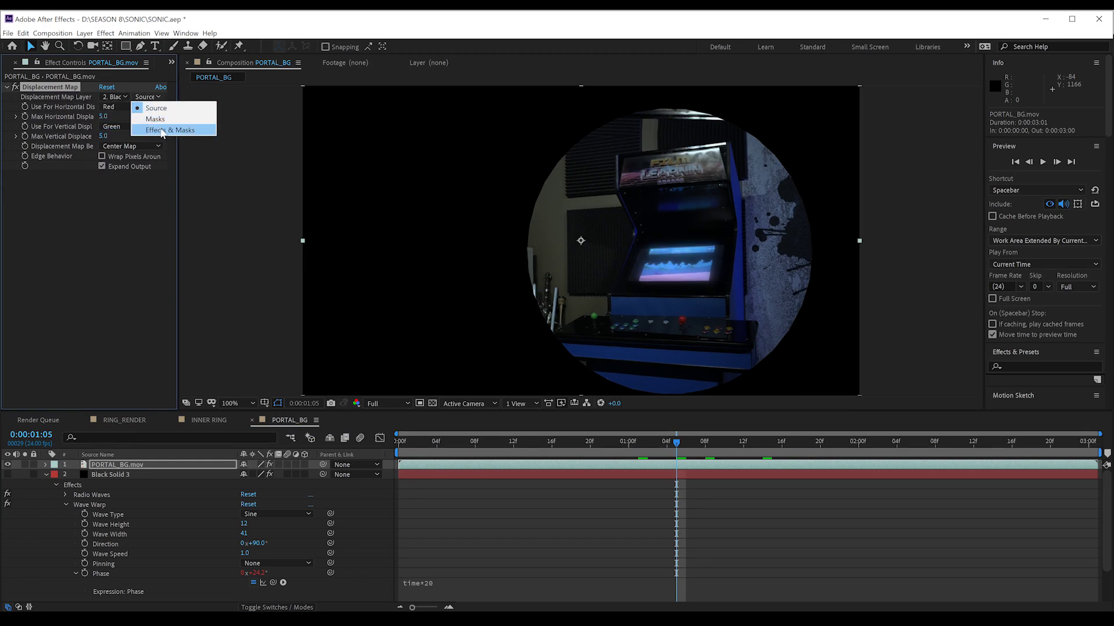
left_click(160, 131)
left_click(129, 107)
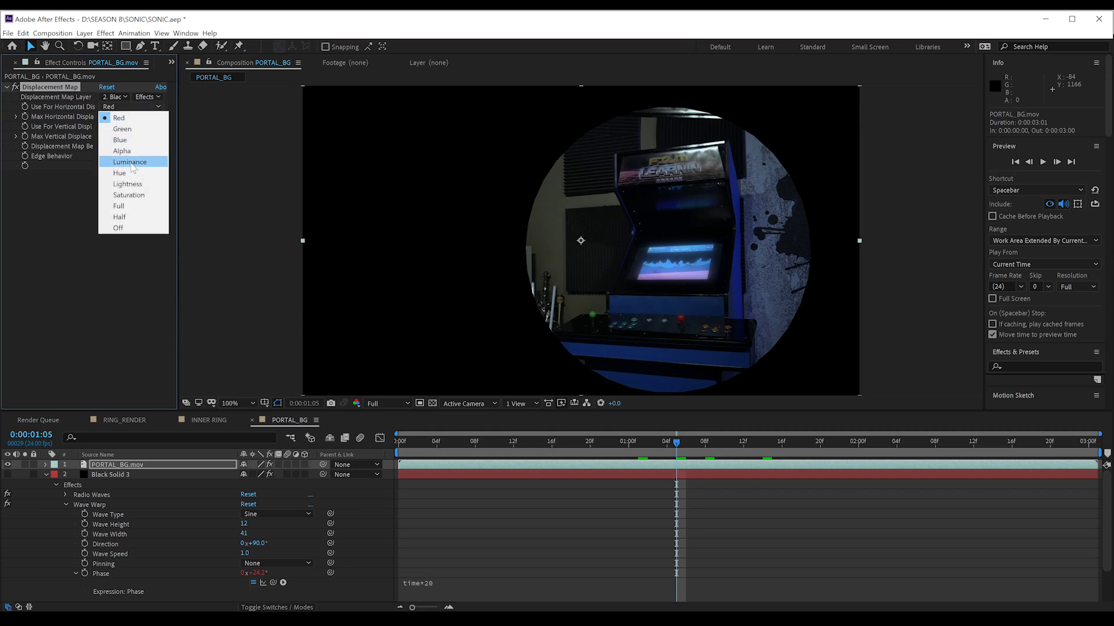
left_click(125, 154)
left_click(133, 126)
left_click(145, 180)
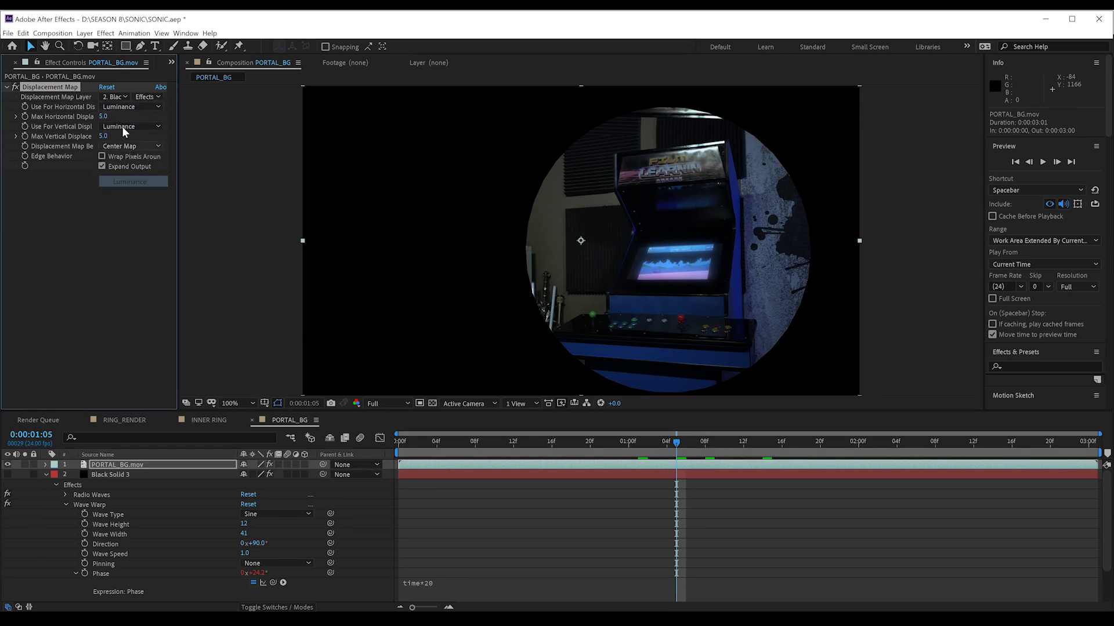
Set maximum horizontal and vertical displacement to 15 and scrub ahead to see the ripple
left_click(106, 117)
type("15")
key("Return")
left_click(105, 137)
key("Return")
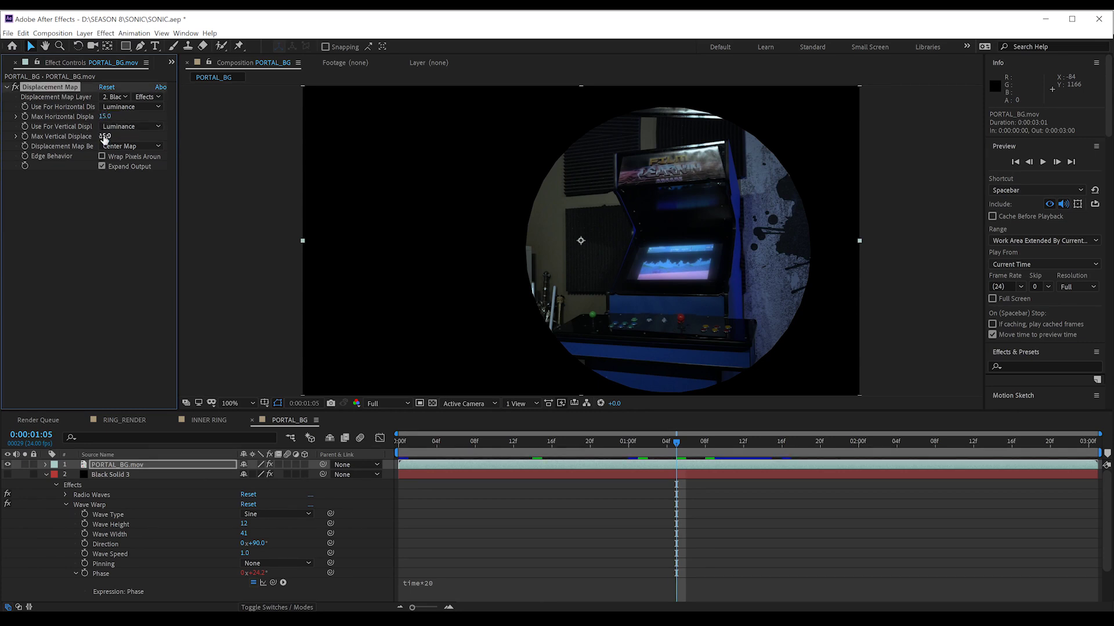
left_click_drag(678, 452, 744, 446)
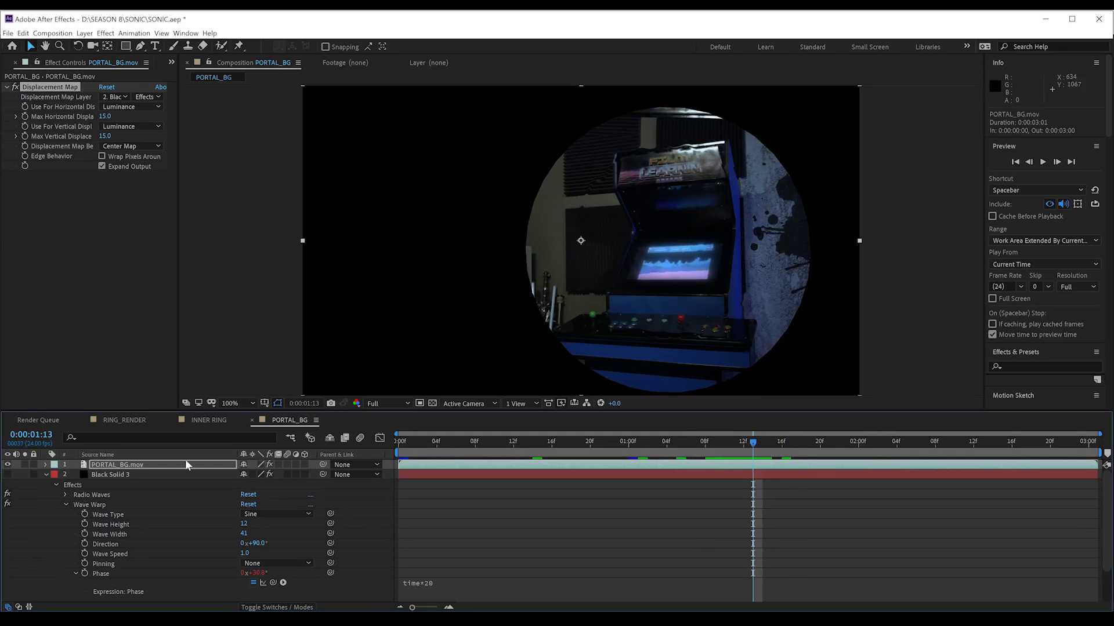
In the RING_RENDER comp, place PORTAL_BG beneath the ring layers
left_click(124, 420)
left_click(19, 63)
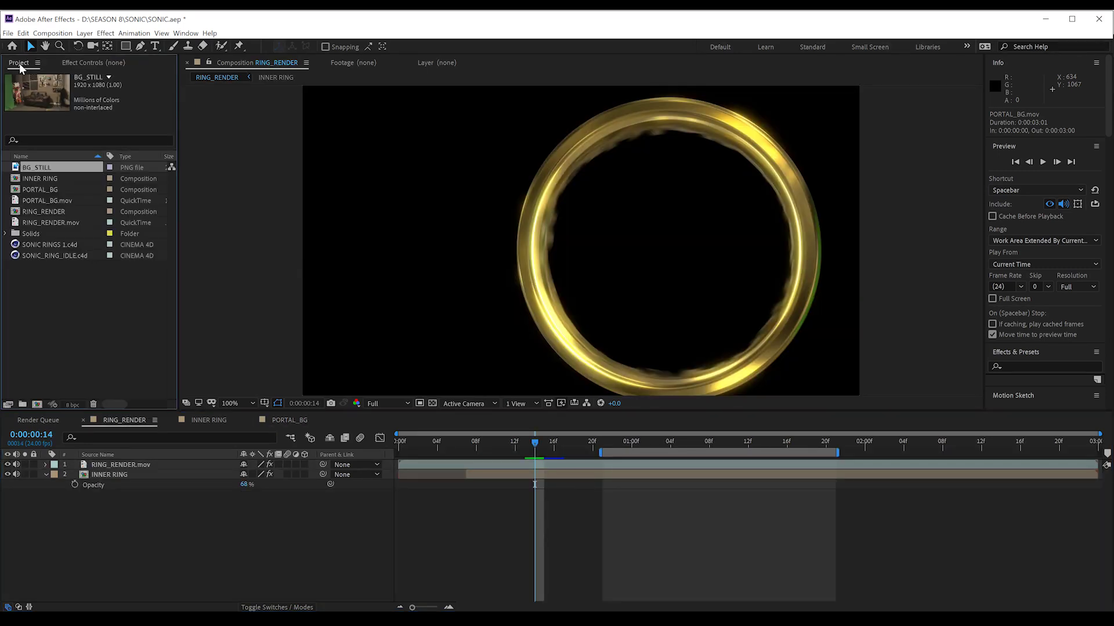
left_click_drag(45, 193, 113, 497)
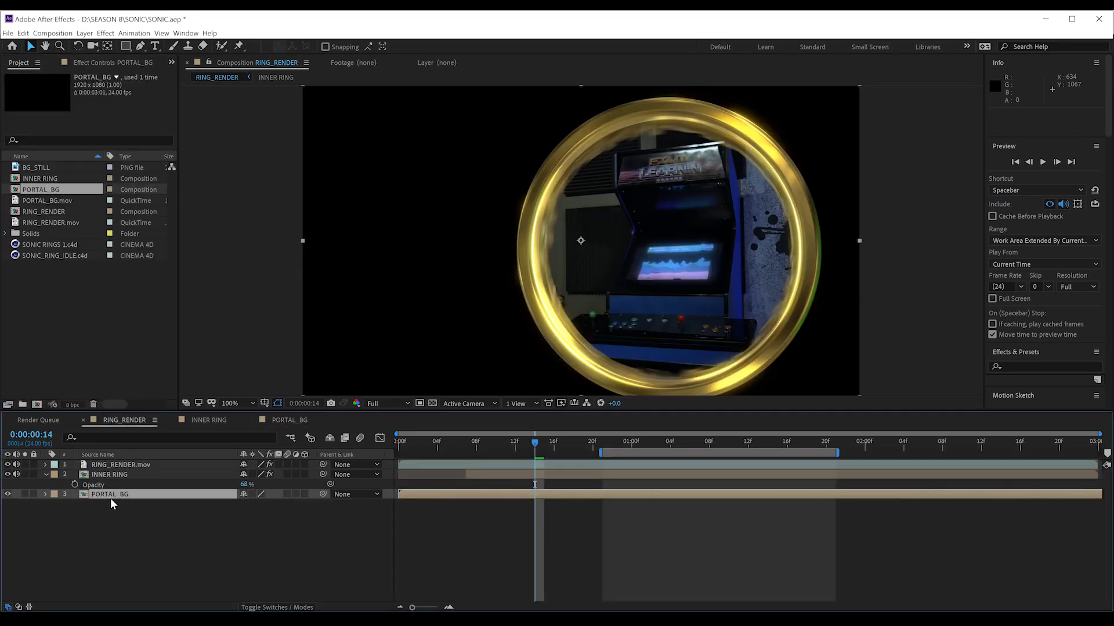
Copy the RSMB Pro motion blur from INNER RING onto PORTAL_BG
left_click(116, 475)
key("F3")
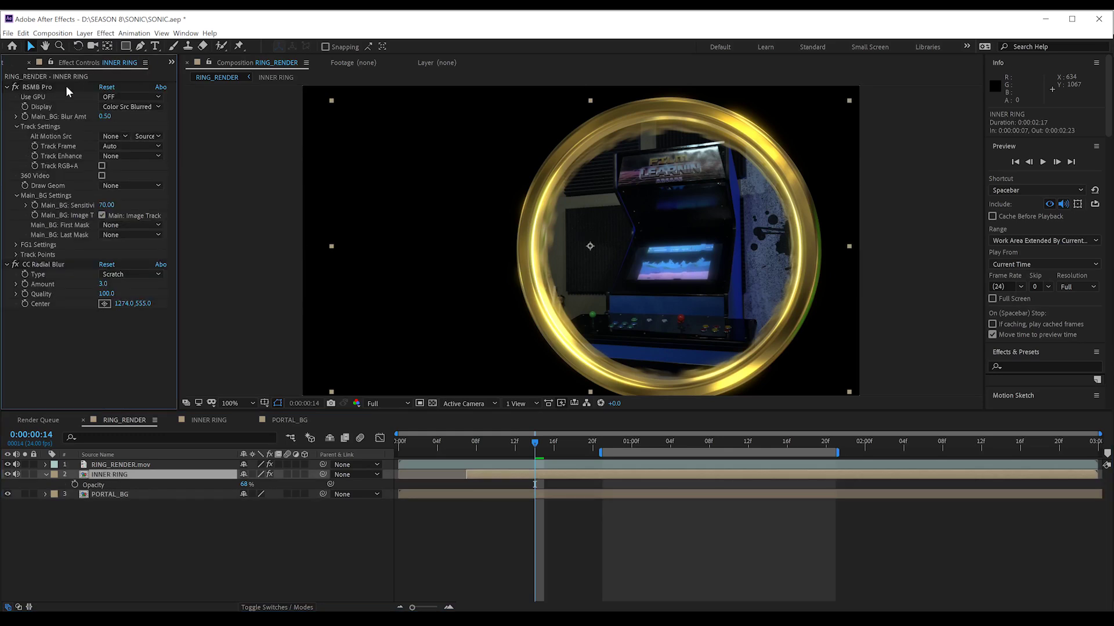
left_click(43, 90)
key("ctrl+c")
left_click(106, 496)
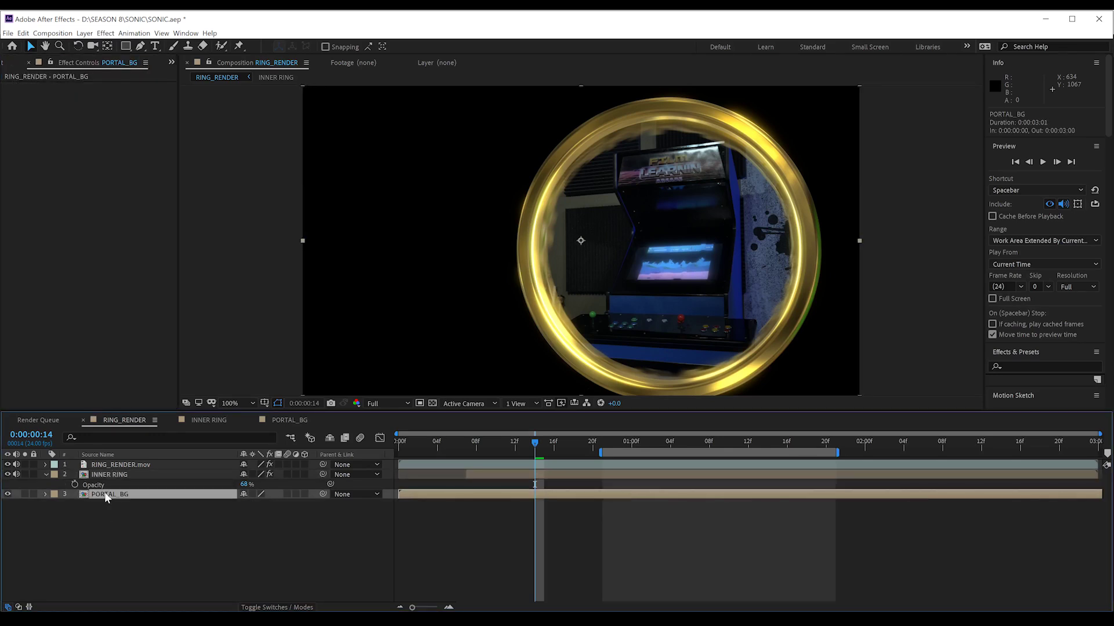
key("ctrl+v")
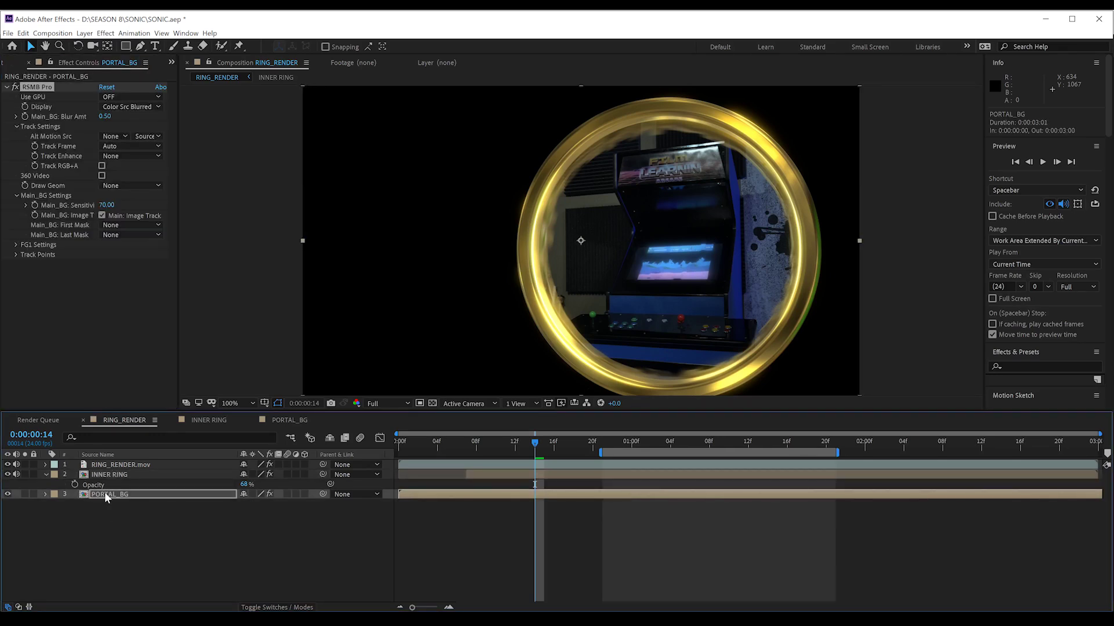
Add BG_STILL to the comp as the room background layer
left_click(171, 63)
left_click(179, 81)
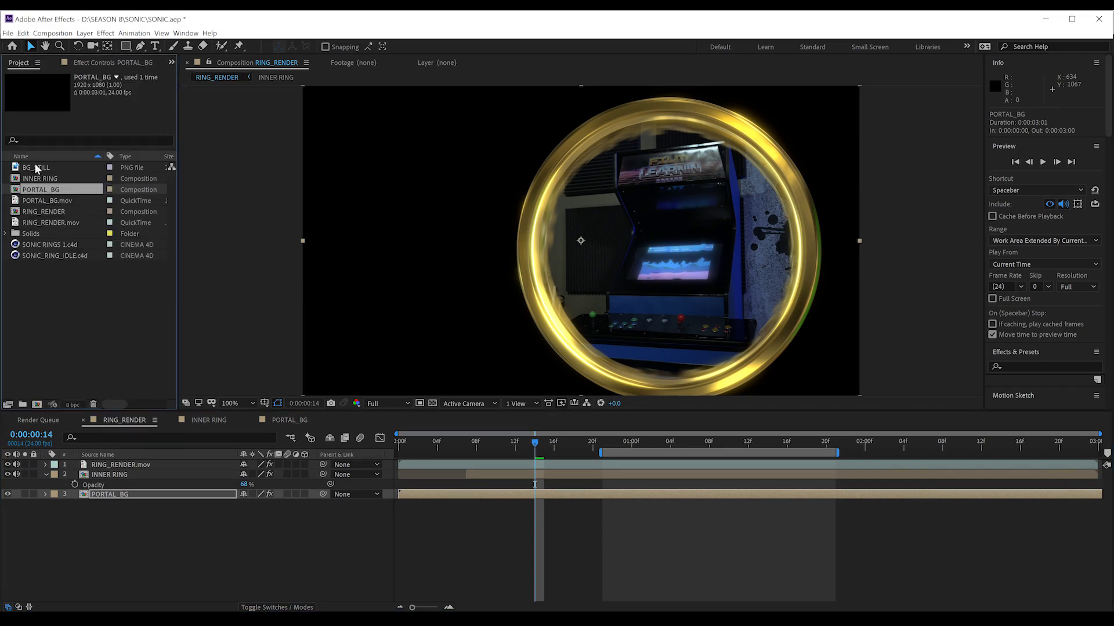
left_click_drag(36, 168, 163, 507)
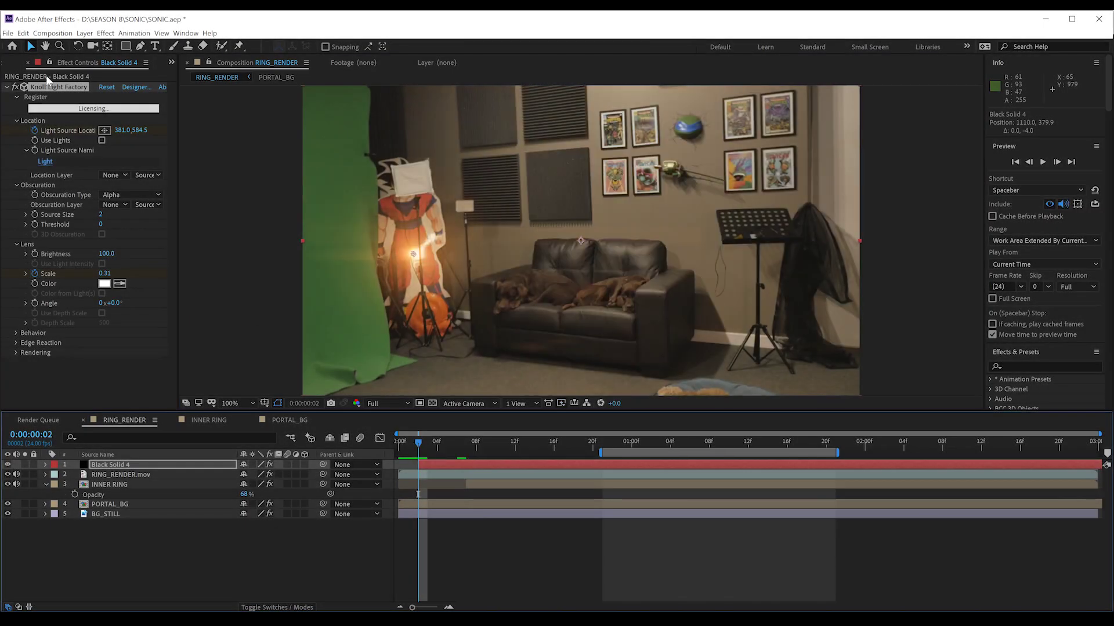
Show the blending mode columns and step through the flare frames up to frame 9
left_click(431, 454)
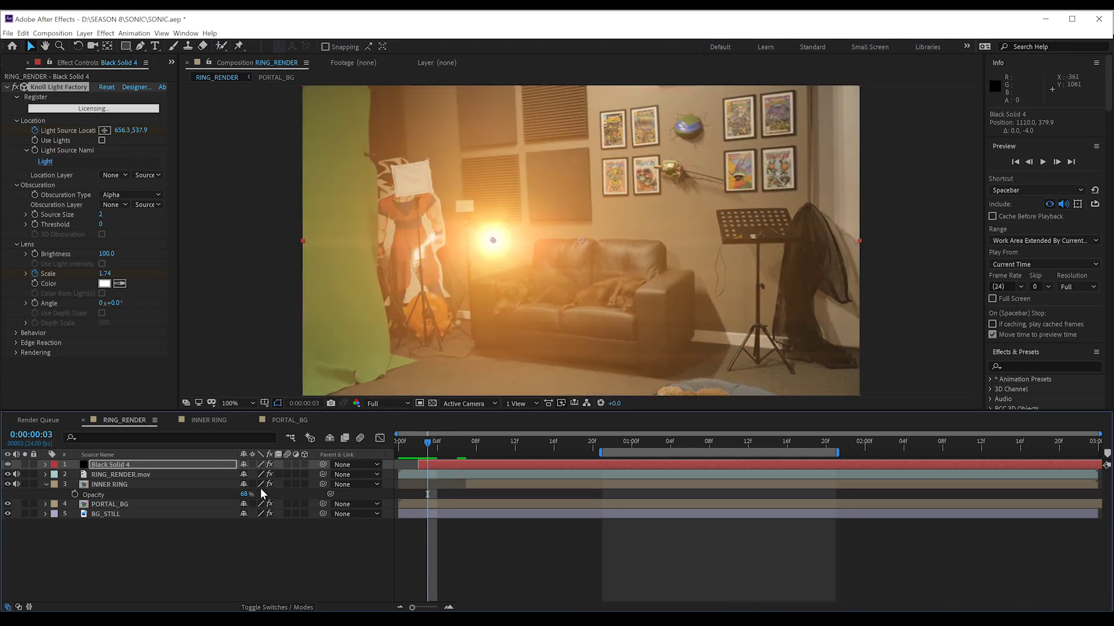
left_click(310, 607)
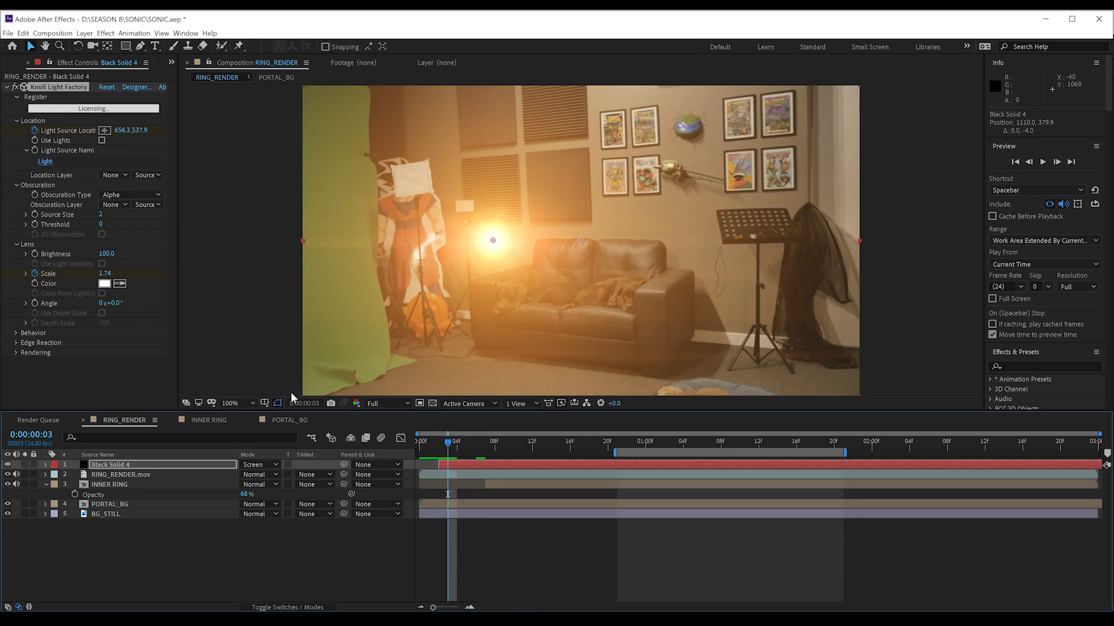
left_click(441, 446)
left_click(453, 446)
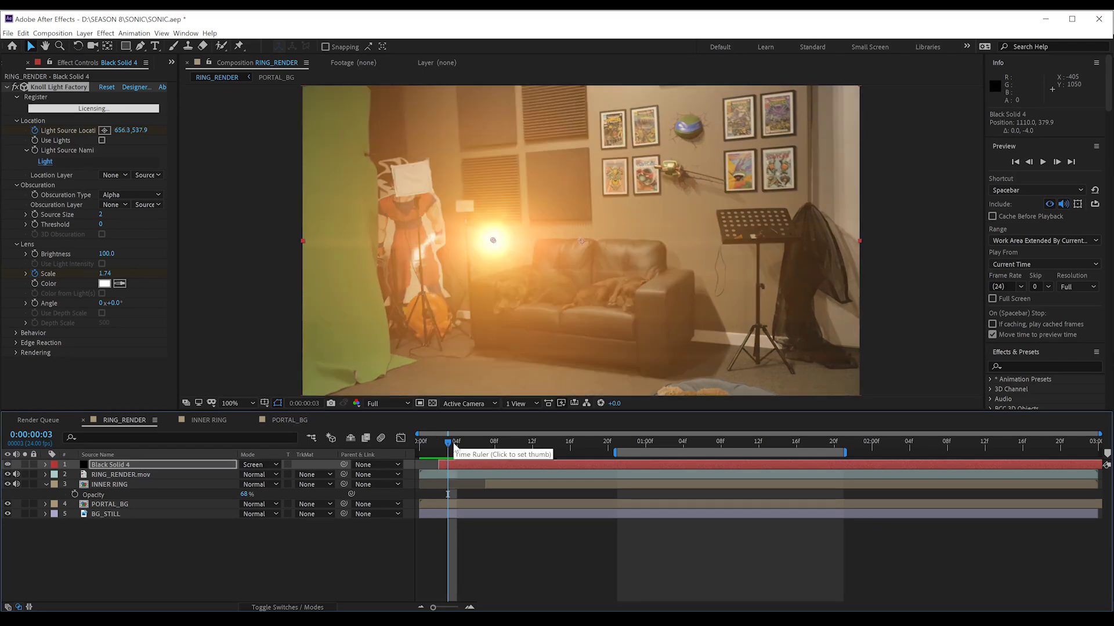
left_click(464, 447)
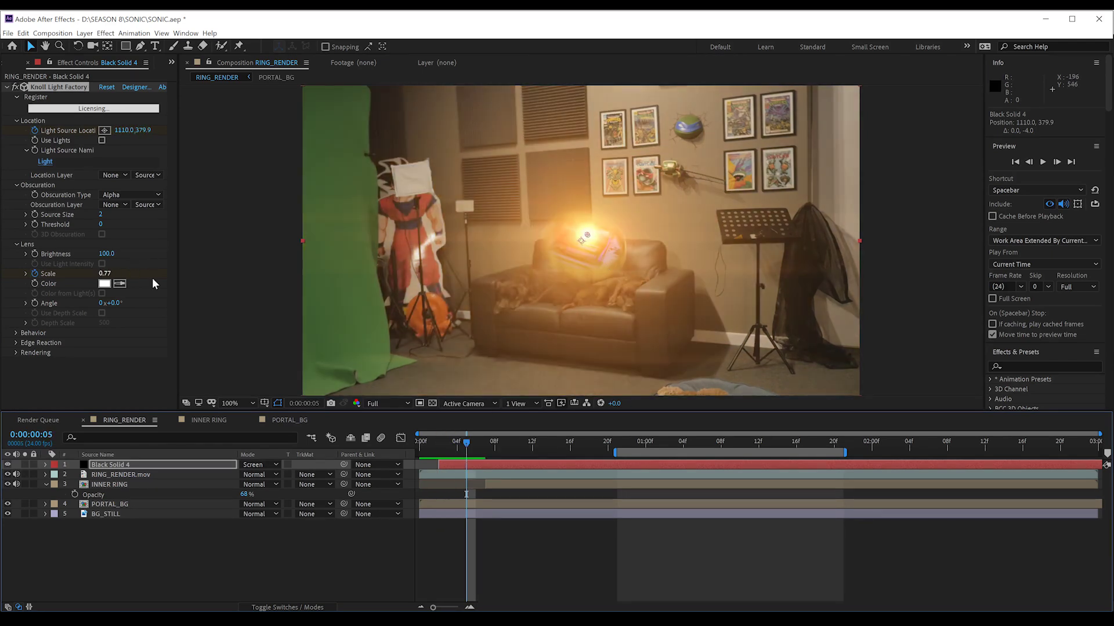
key("Page_Down")
key("Page_Down")
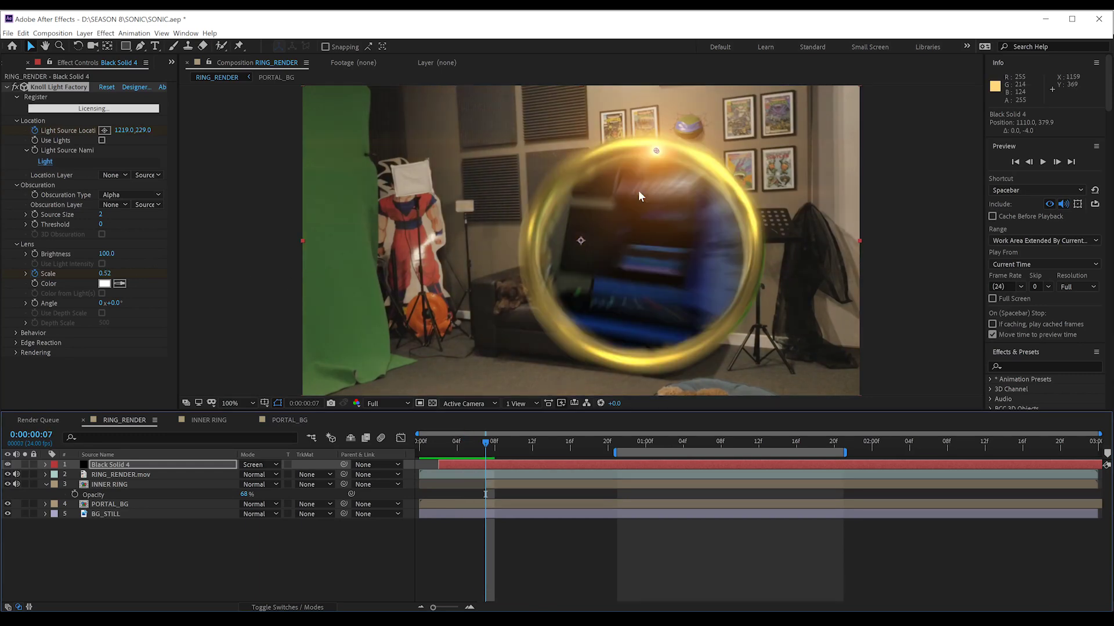
key("Page_Down")
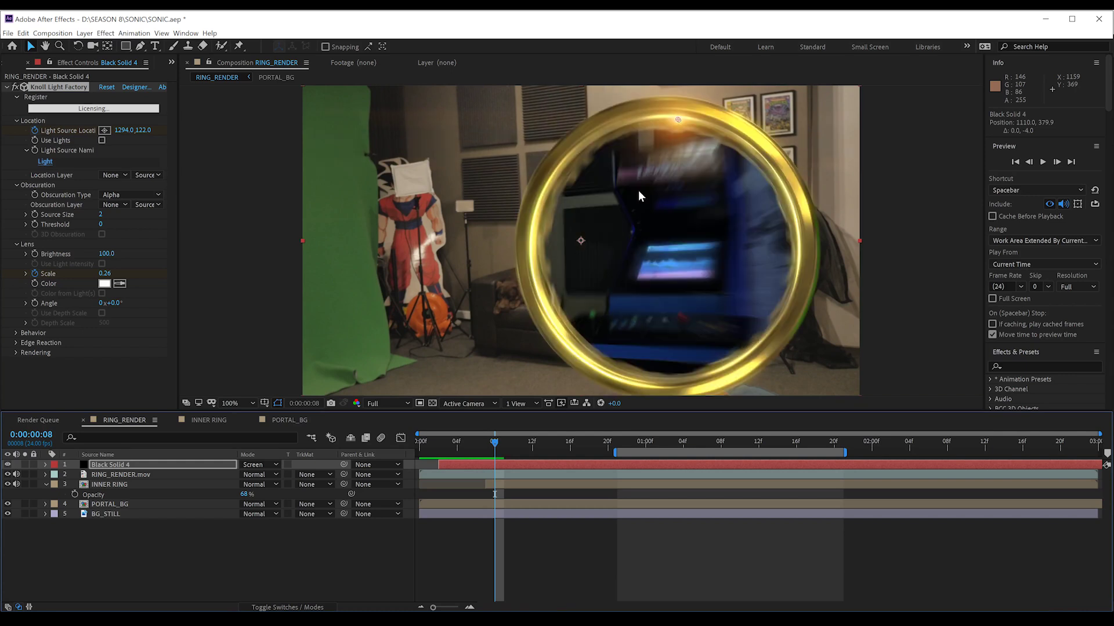
key("Page_Down")
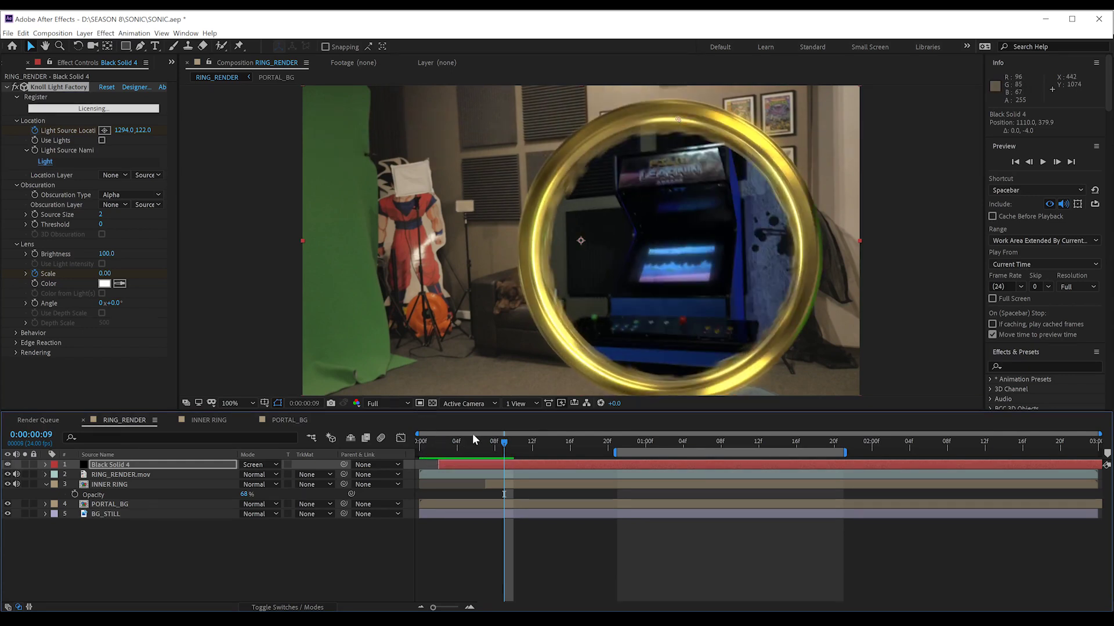
Start the work area at 0:00:00:00 and preview the flare burst from the beginning
left_click_drag(613, 452, 391, 455)
left_click(422, 448)
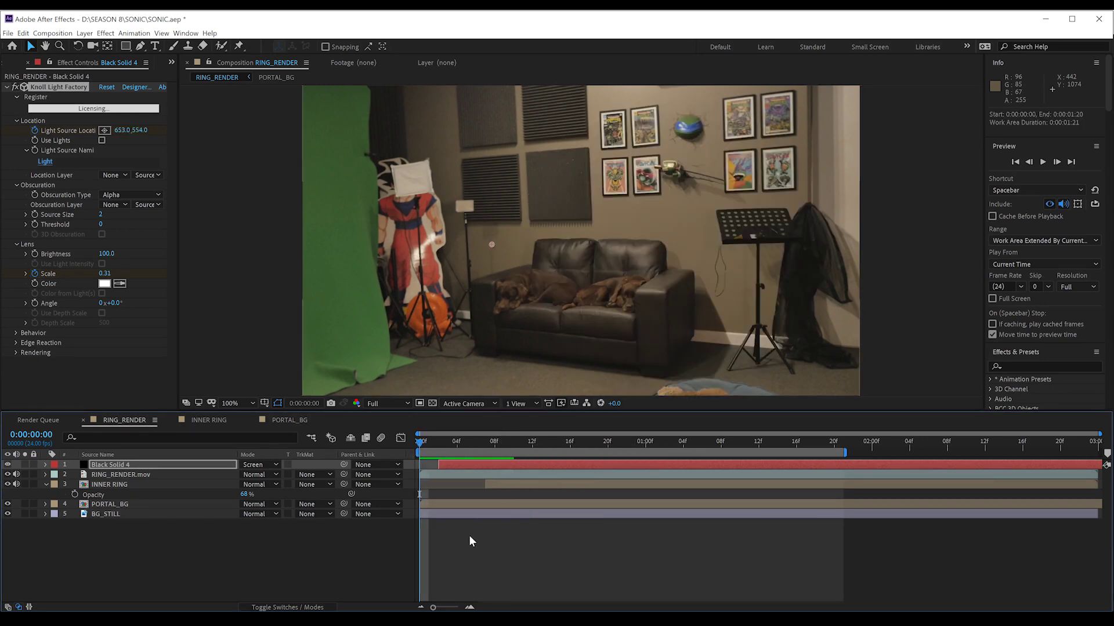
key("space")
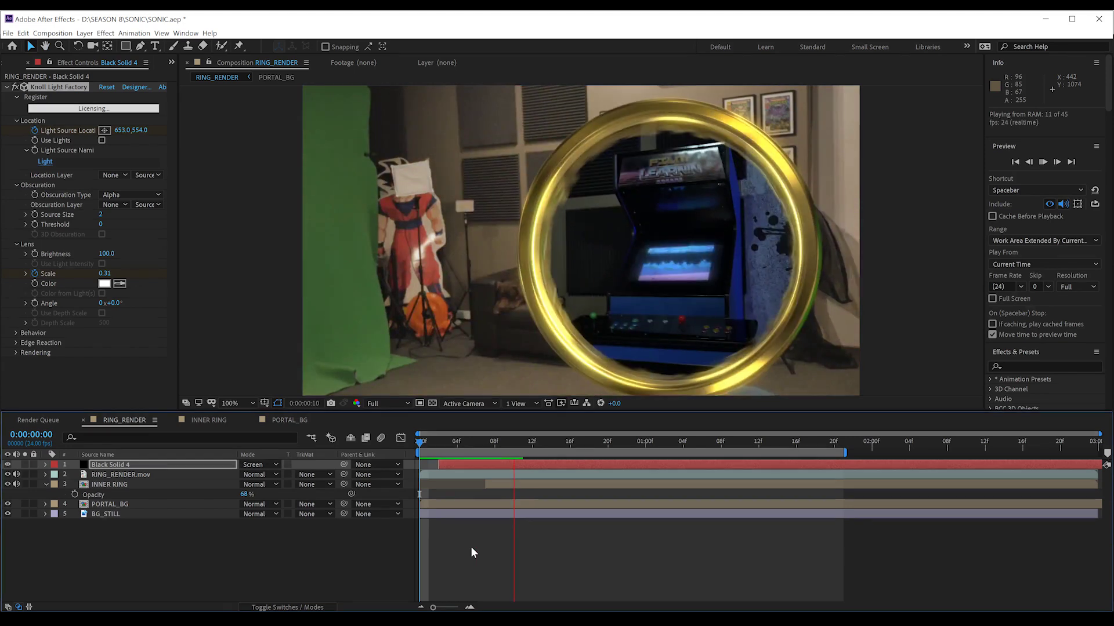